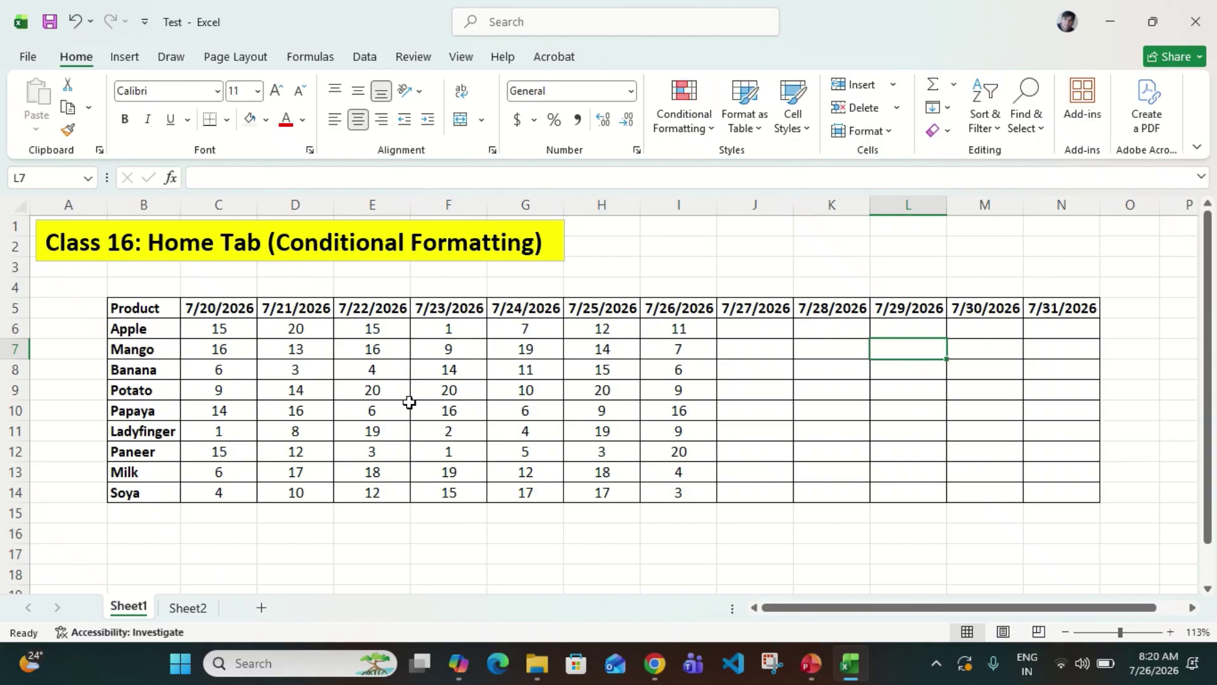
Examine the conditional formatting options and the comparison operators offered for a custom rule on cells that contain a value
click(715, 131)
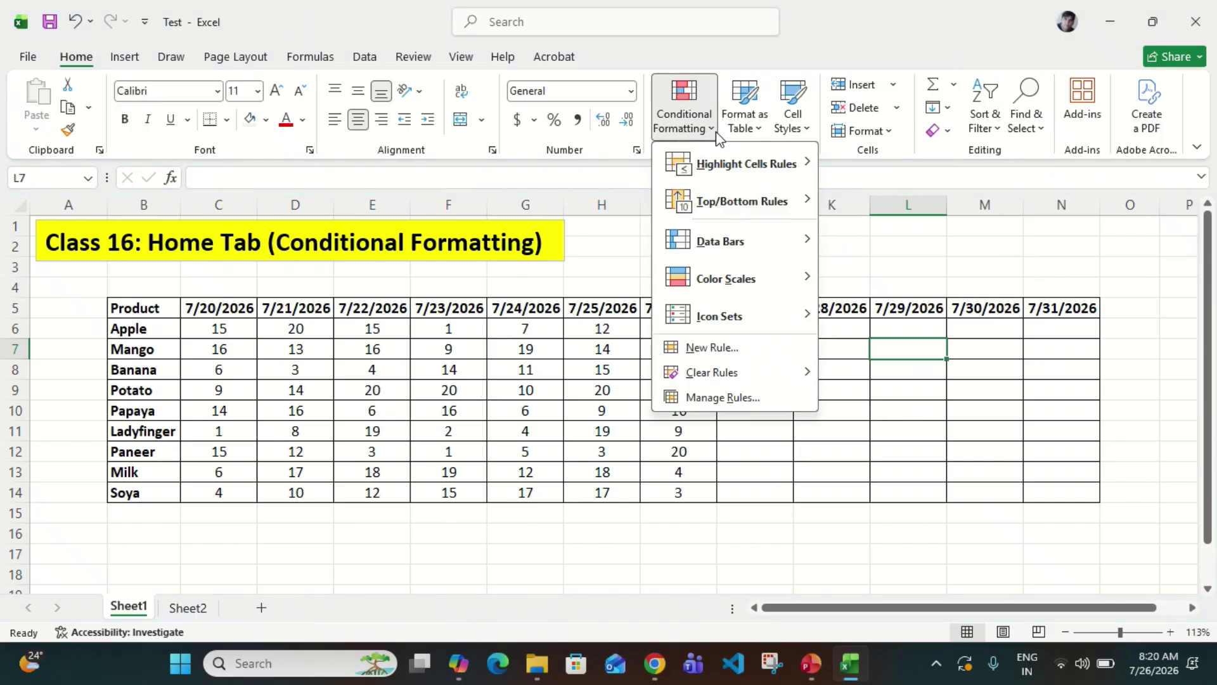
mouse_move(717, 166)
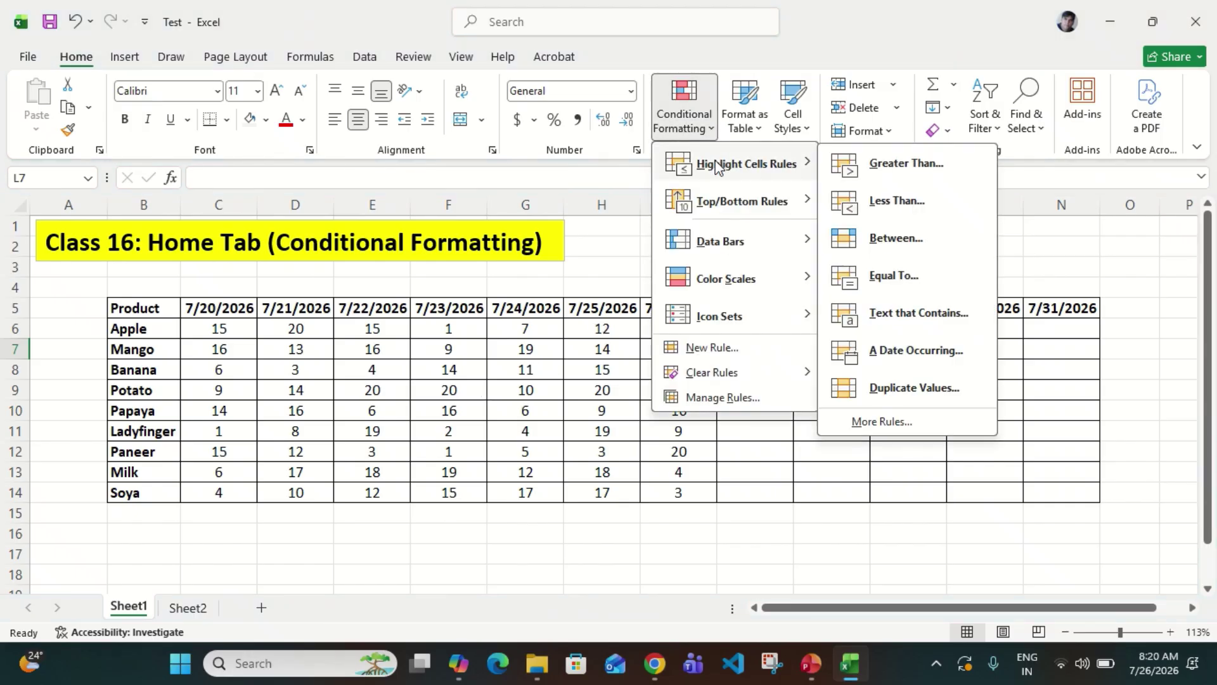
mouse_move(721, 204)
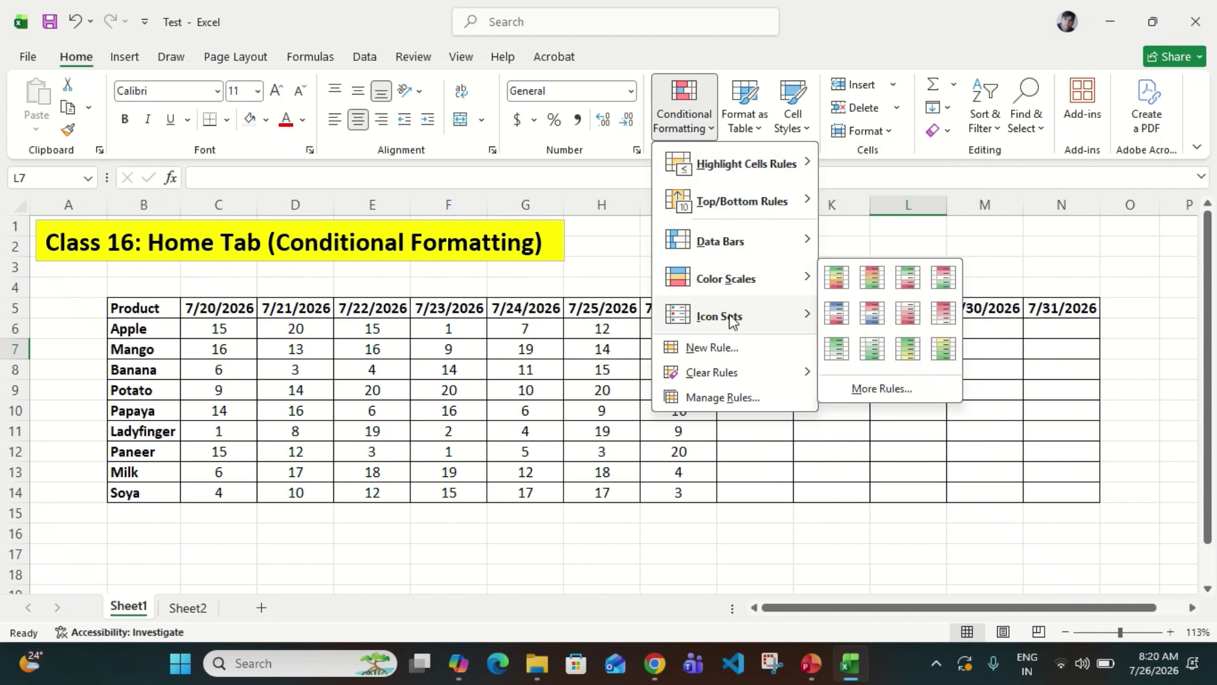
mouse_move(734, 321)
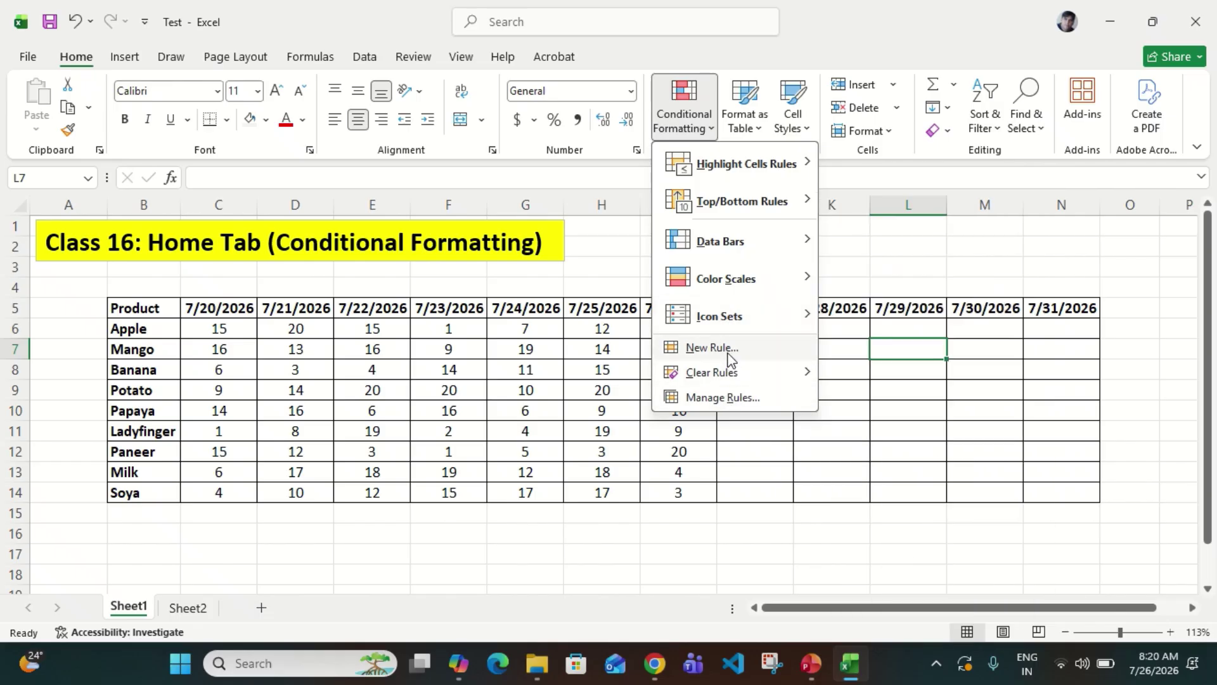
mouse_move(732, 377)
mouse_move(762, 170)
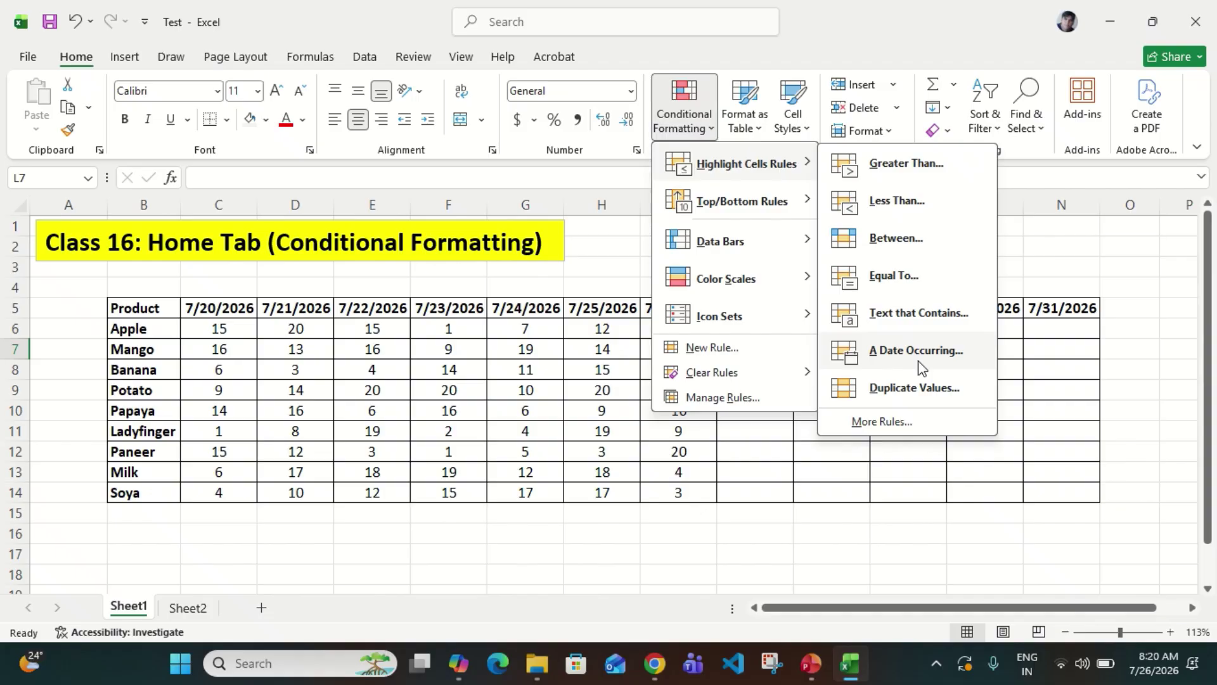
click(890, 423)
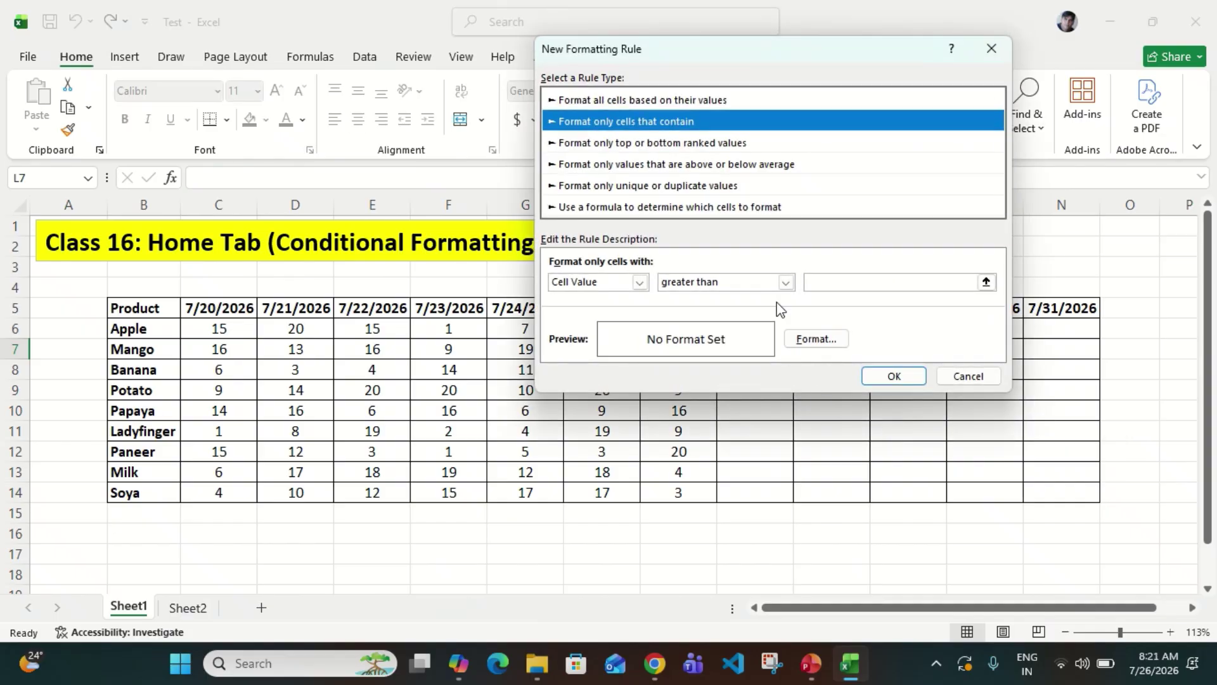
click(786, 283)
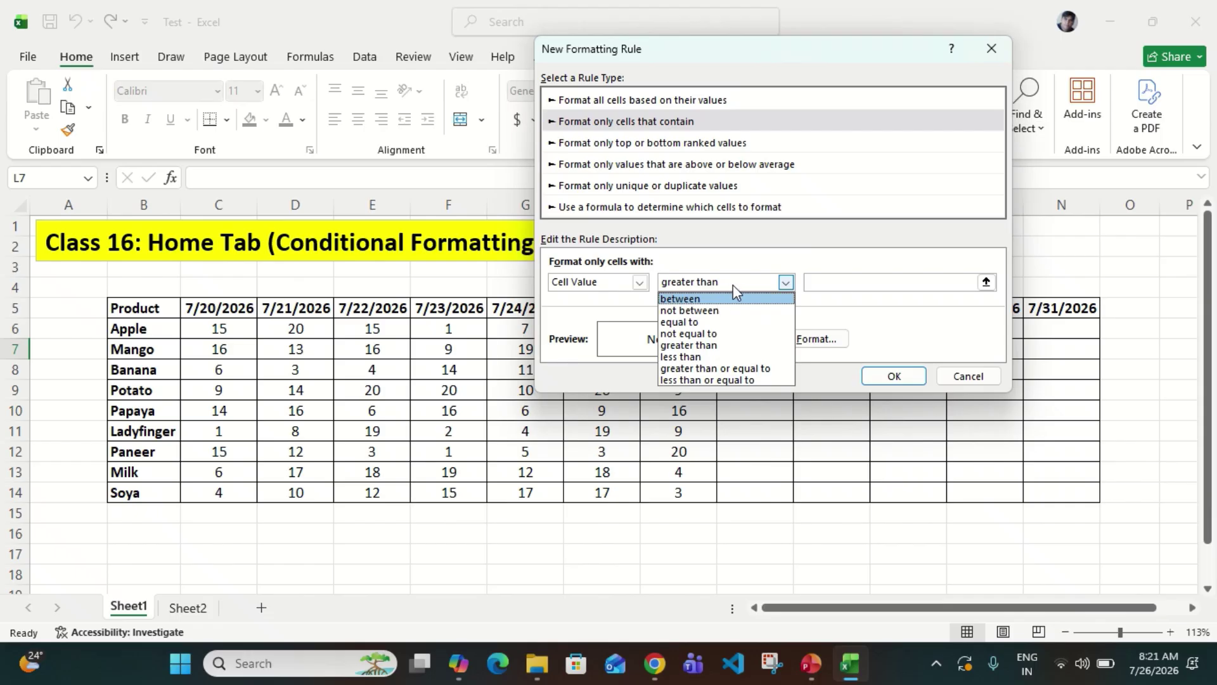
click(969, 382)
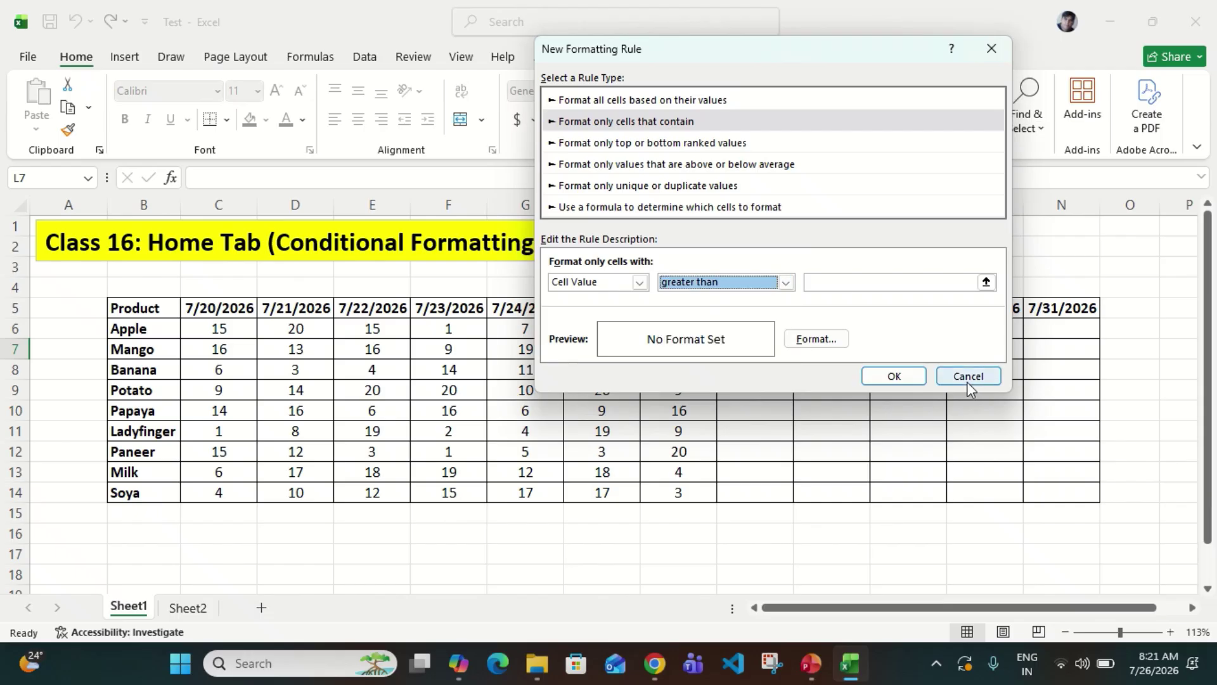
click(968, 382)
Set up a Greater Than 10 highlight rule for the product quantities in C6:I14 using Green Fill with Dark Green Text
click(222, 331)
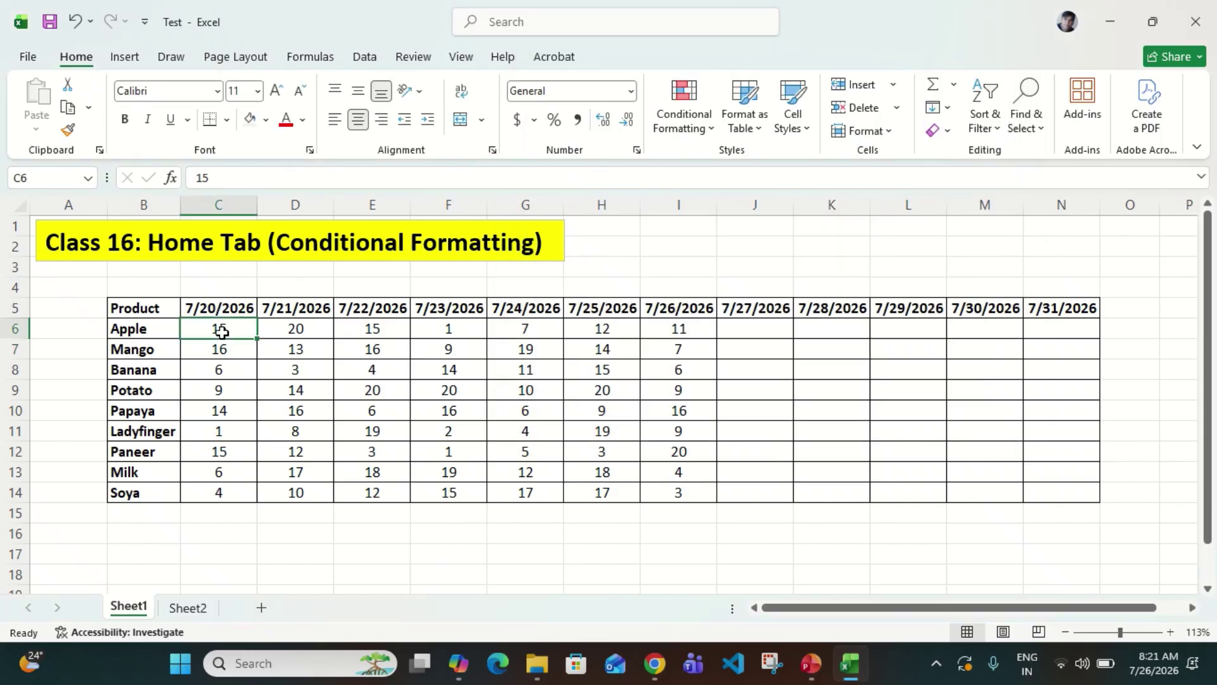
key(ctrl+shift+Right)
key(ctrl+shift+Down)
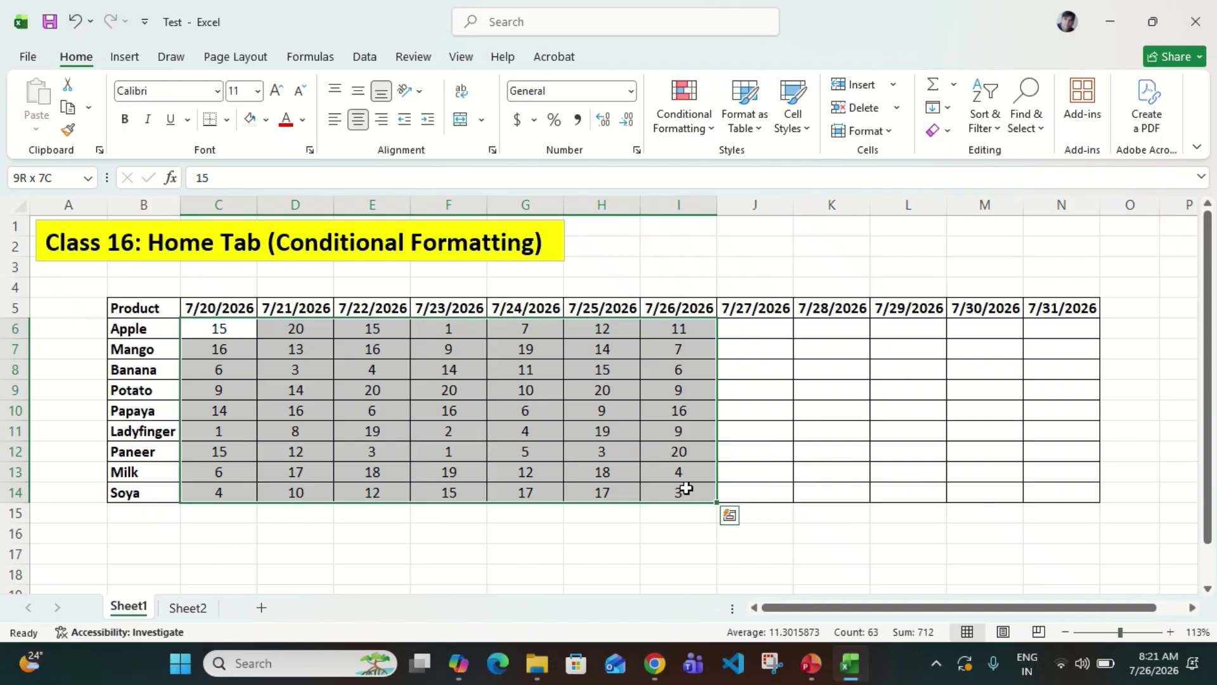
click(713, 135)
mouse_move(732, 166)
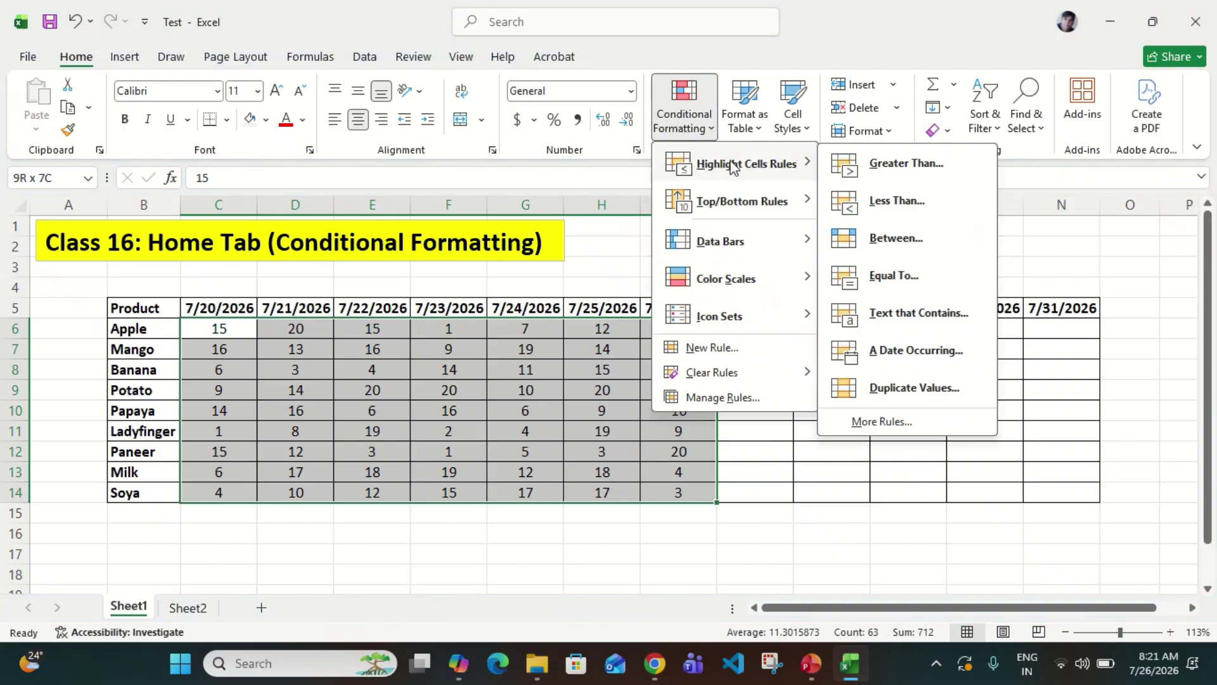
click(905, 164)
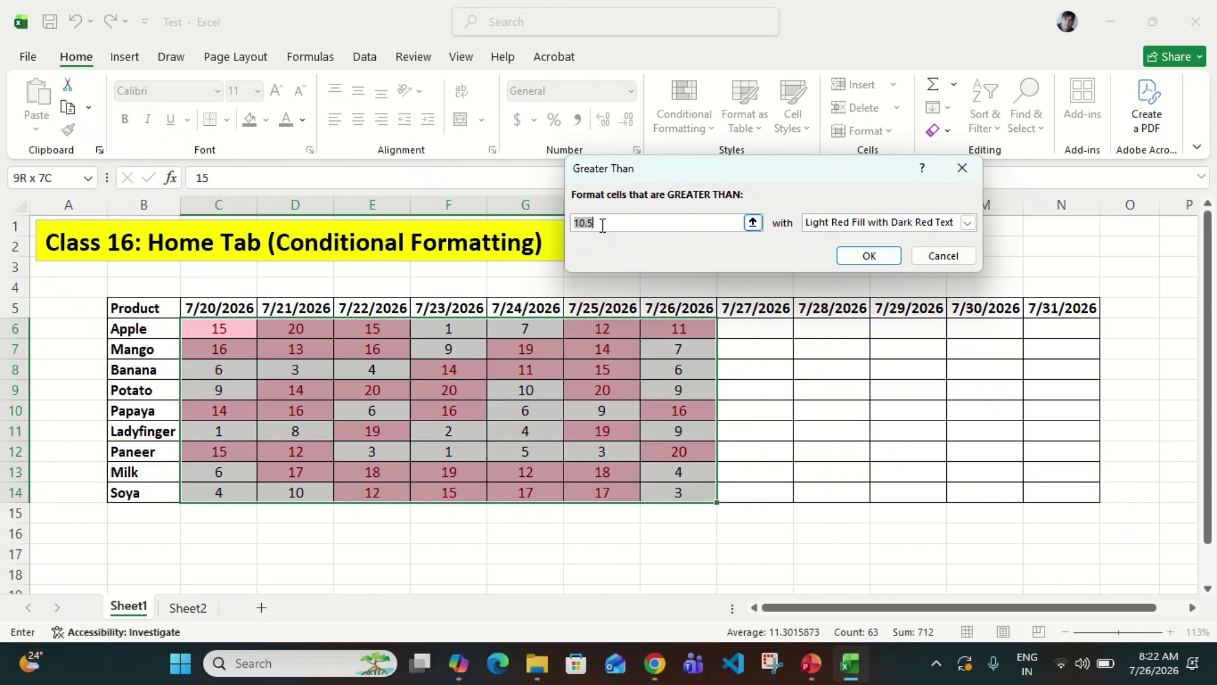
text(10)
click(974, 227)
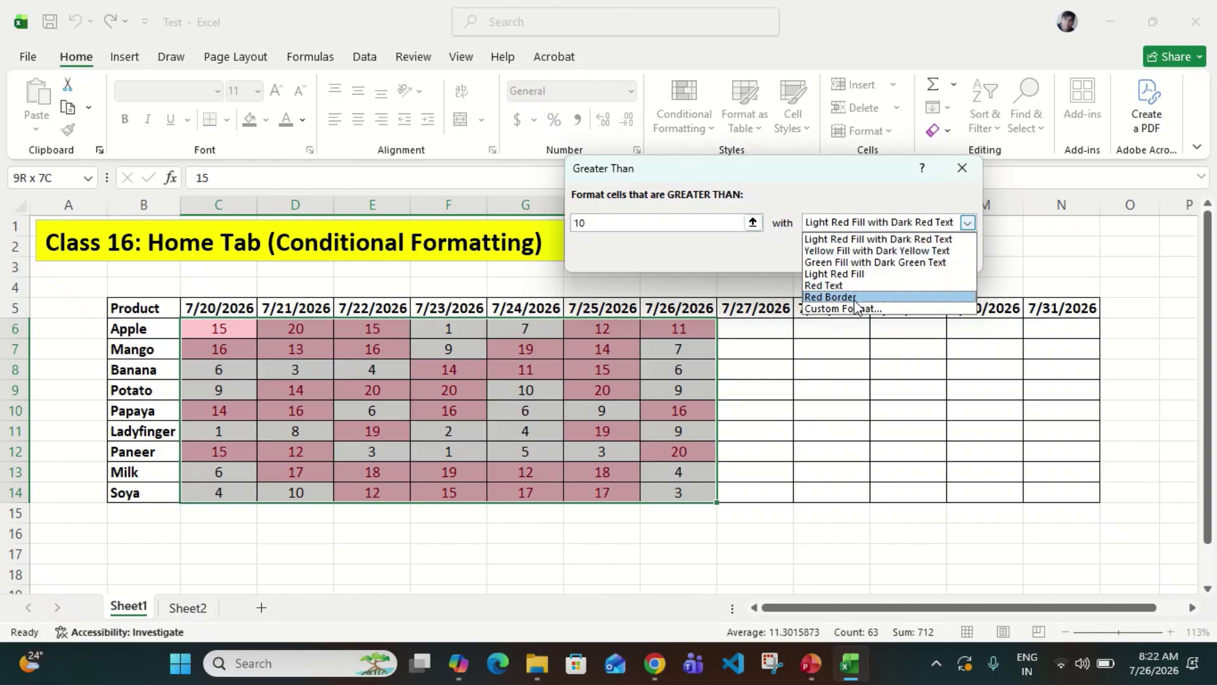
click(852, 264)
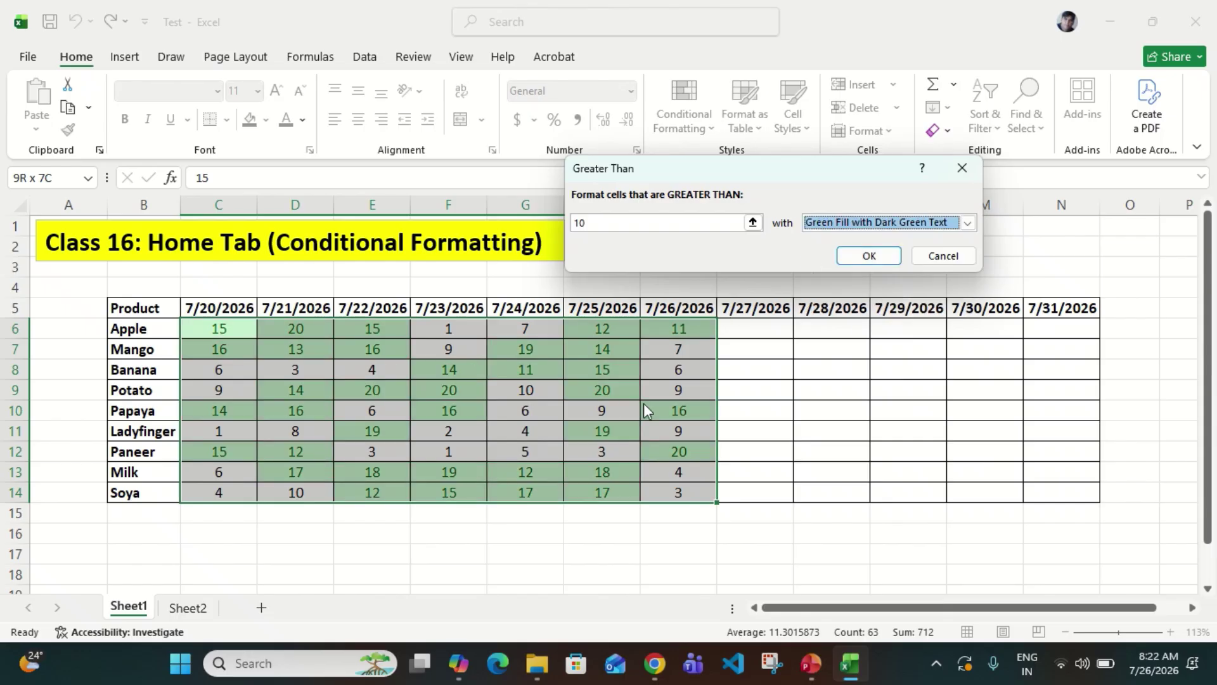
Switch the greater-than-10 rule to a custom format with light green fill and apply it
click(968, 222)
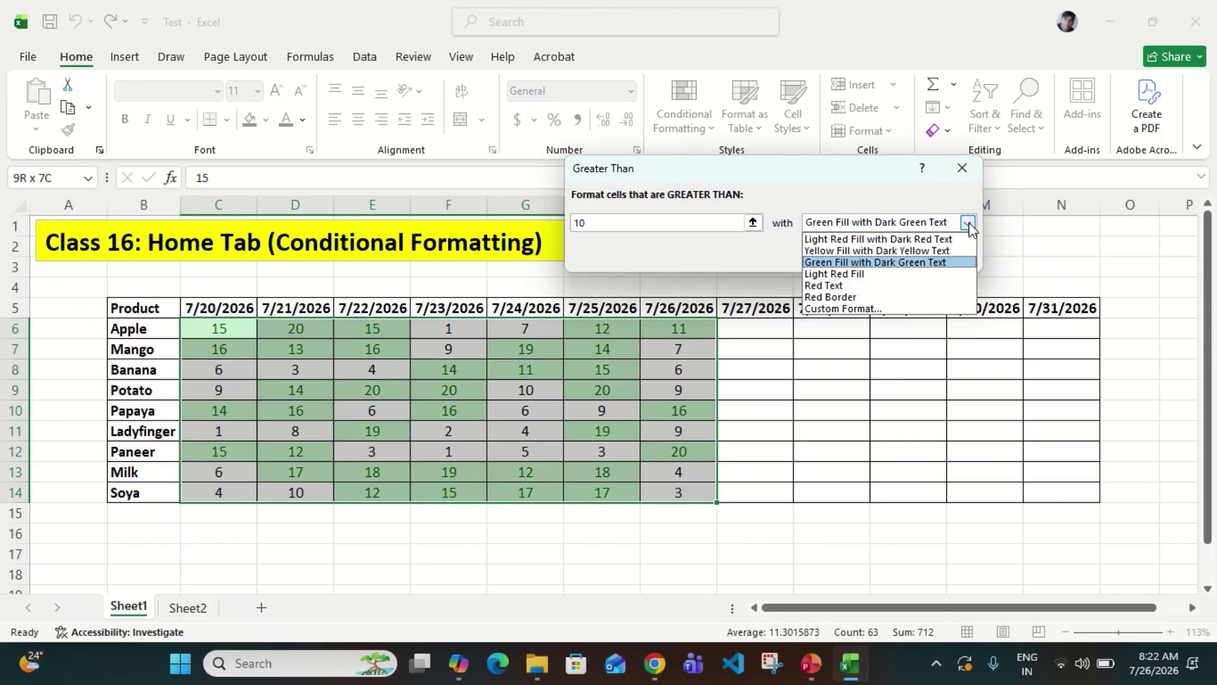
click(878, 310)
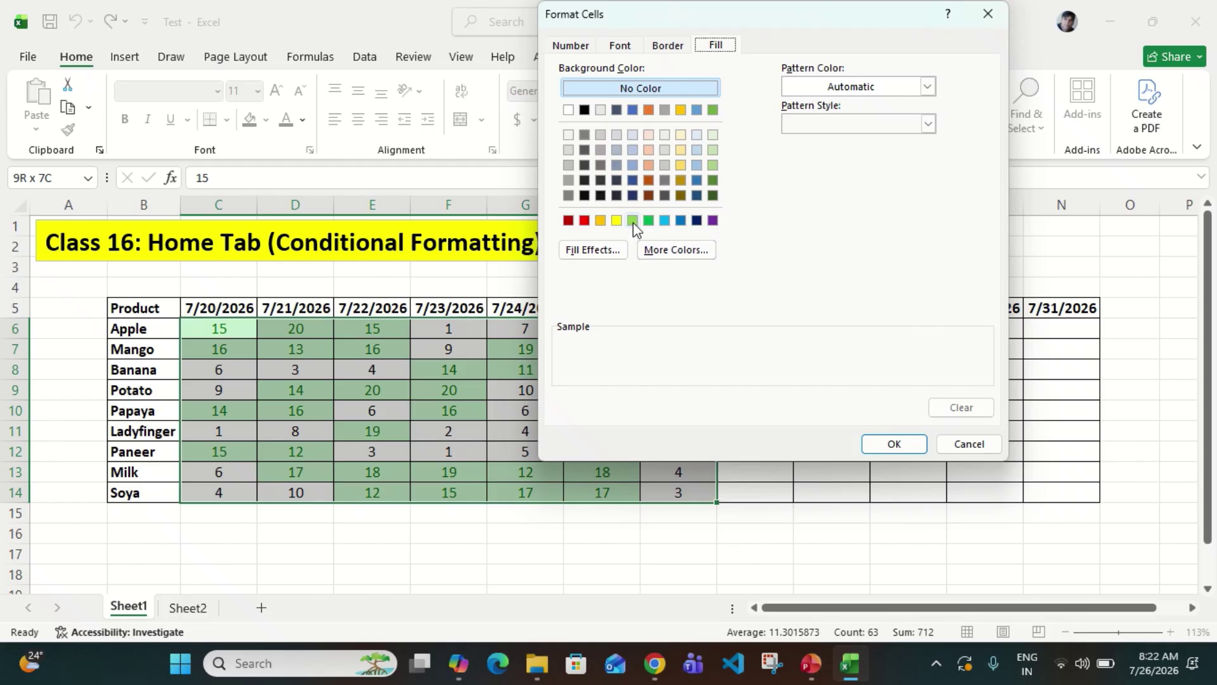
click(632, 220)
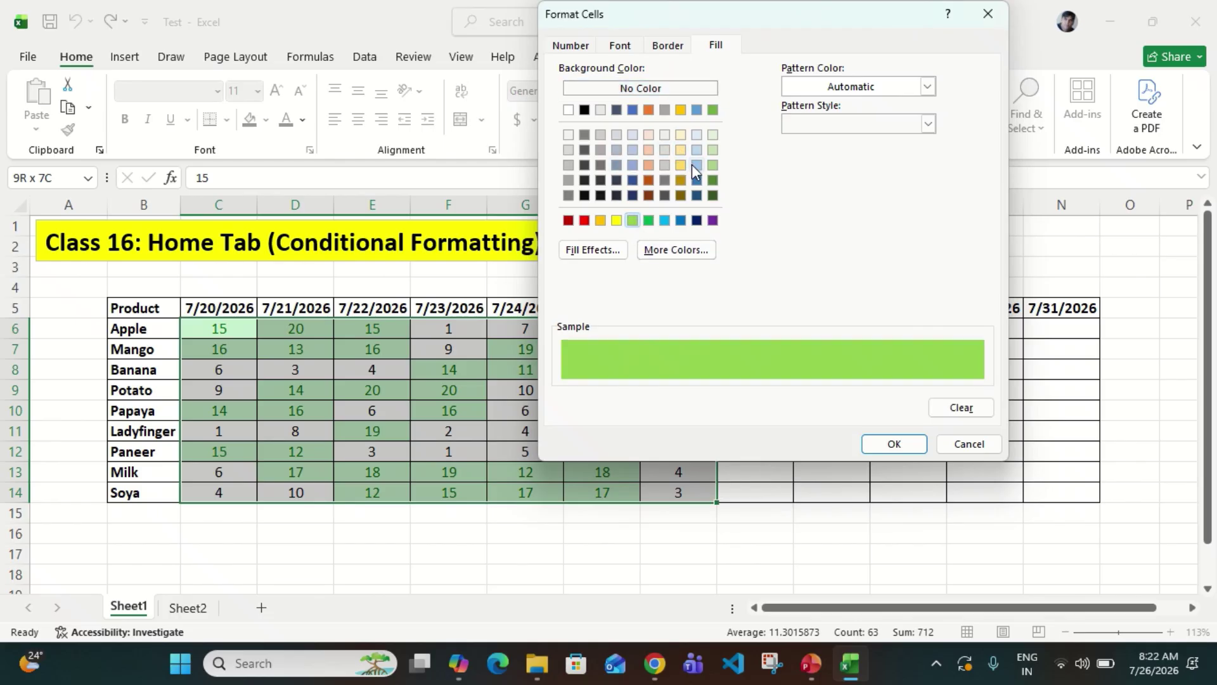
click(903, 446)
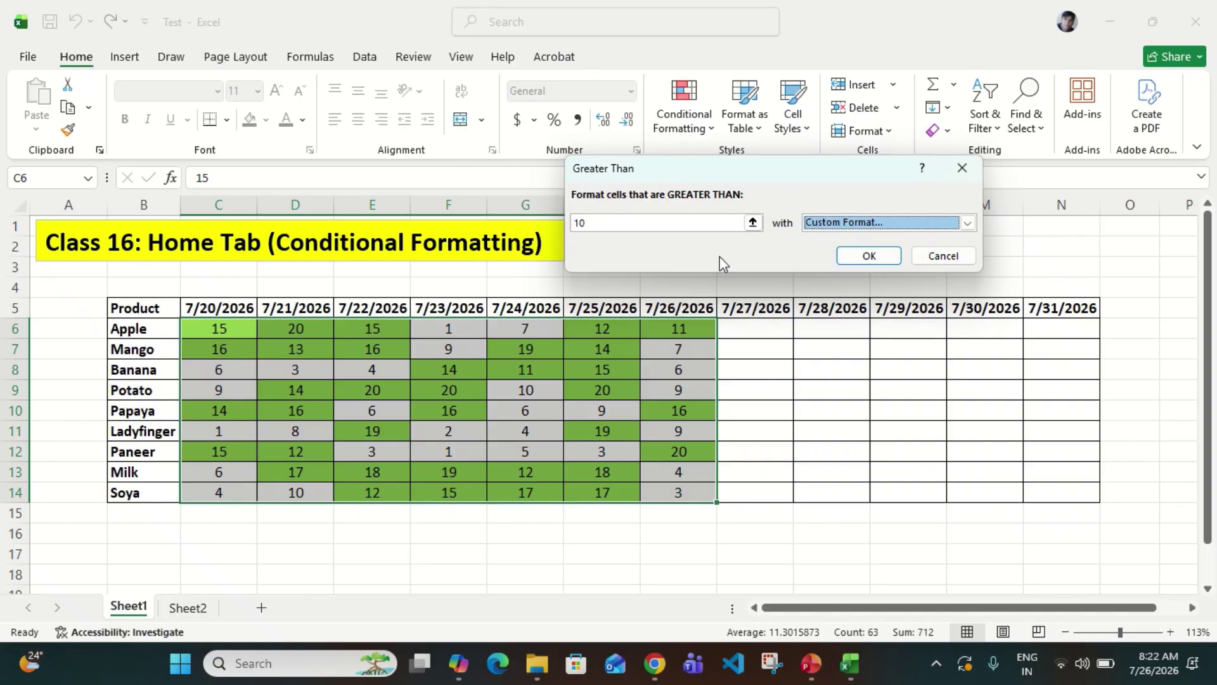
click(891, 256)
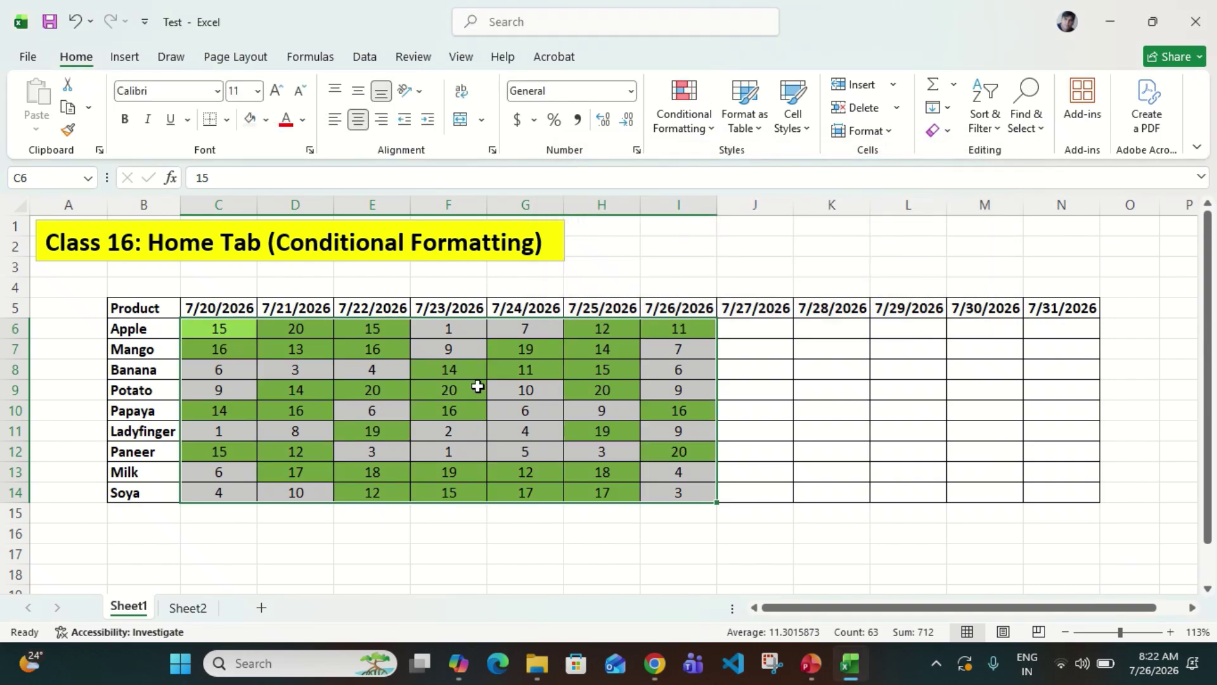
Highlight quantities less than 5 in C6:I14 with Light Red Fill with Dark Red Text, and deselect the range
click(710, 127)
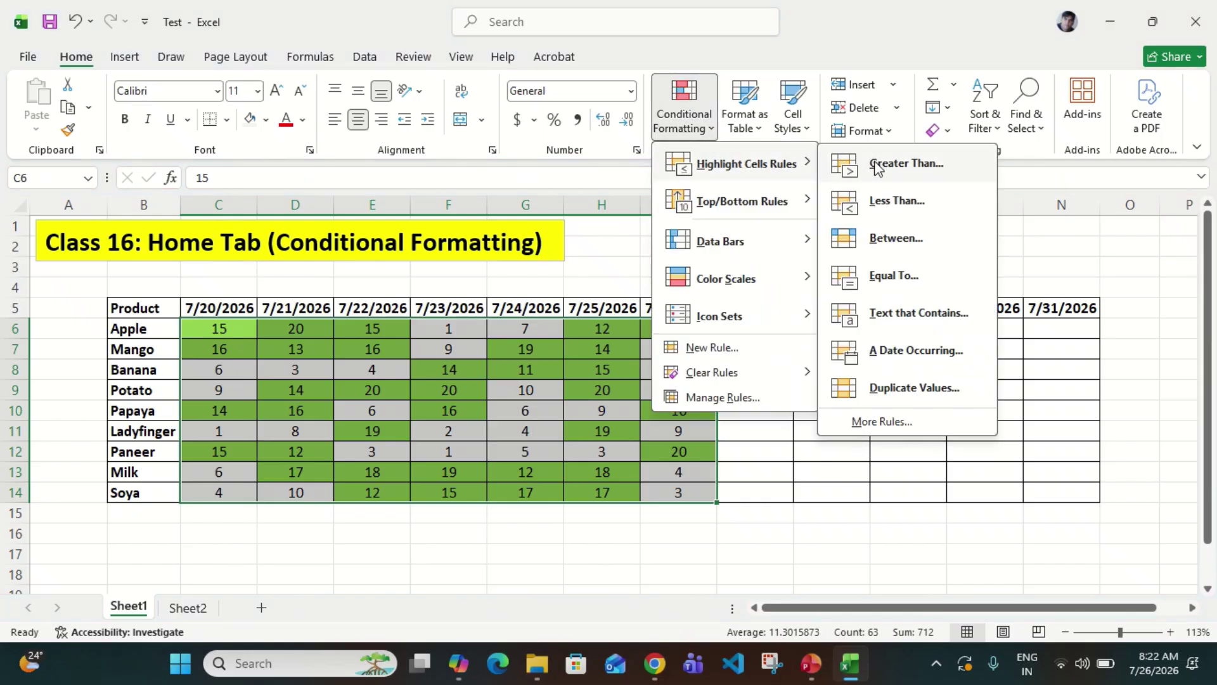
click(919, 202)
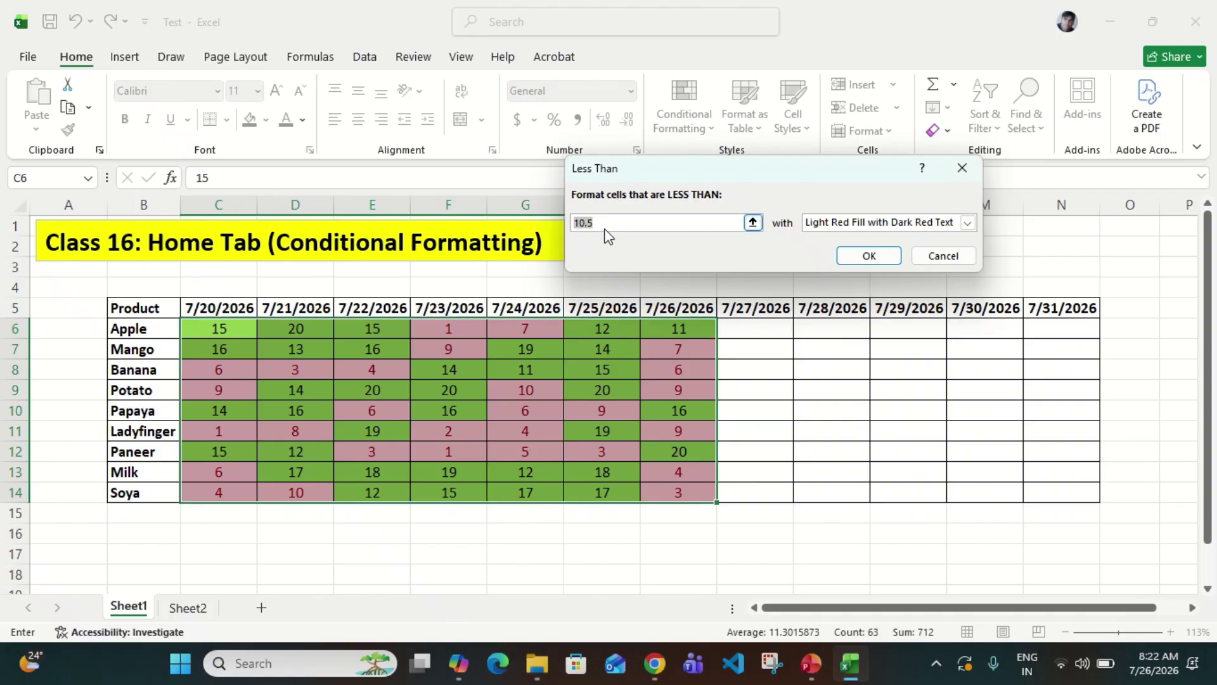
text(5)
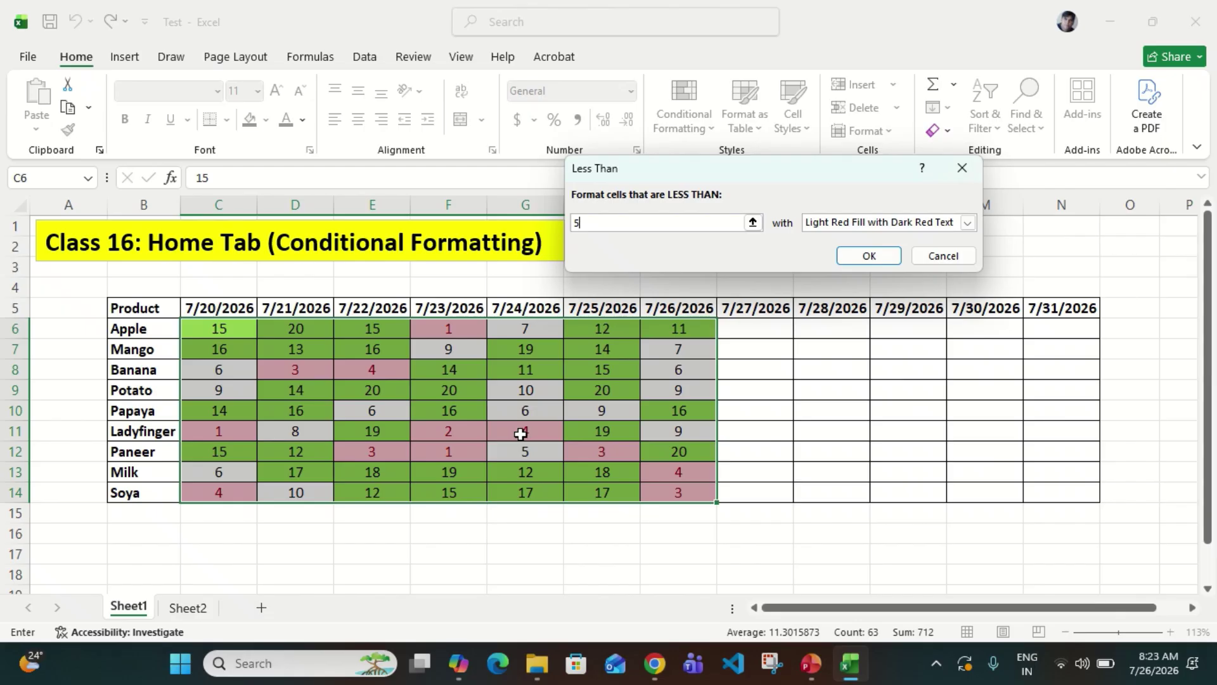
click(887, 256)
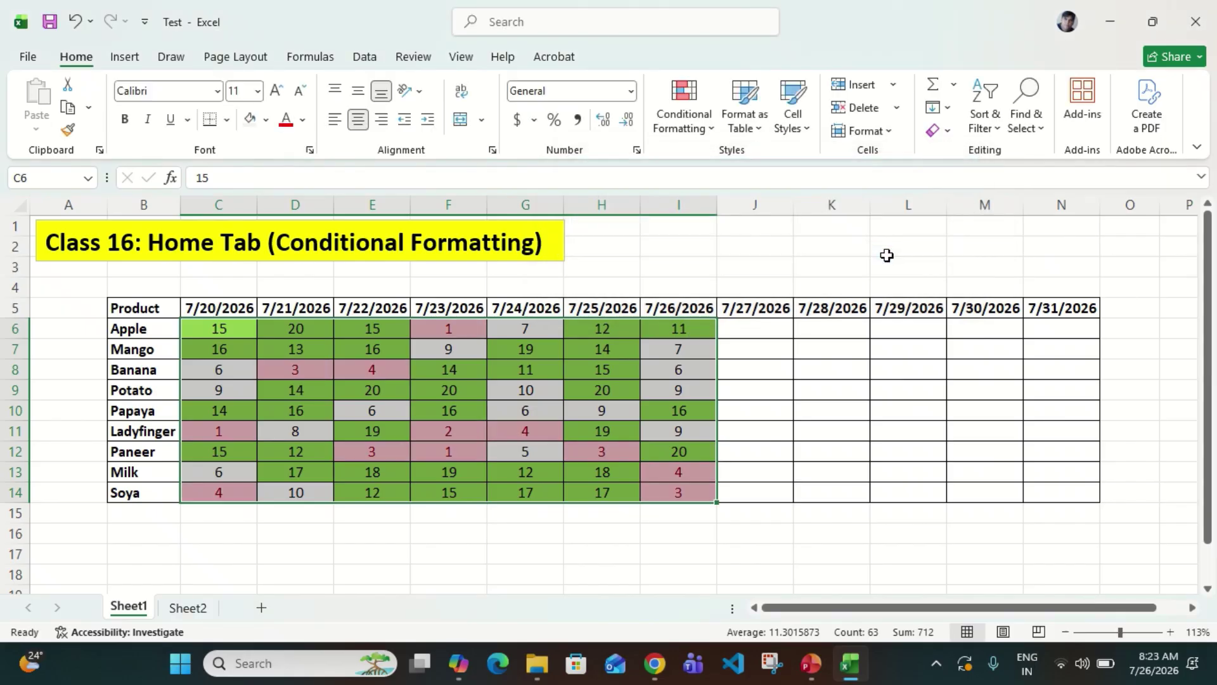
click(741, 366)
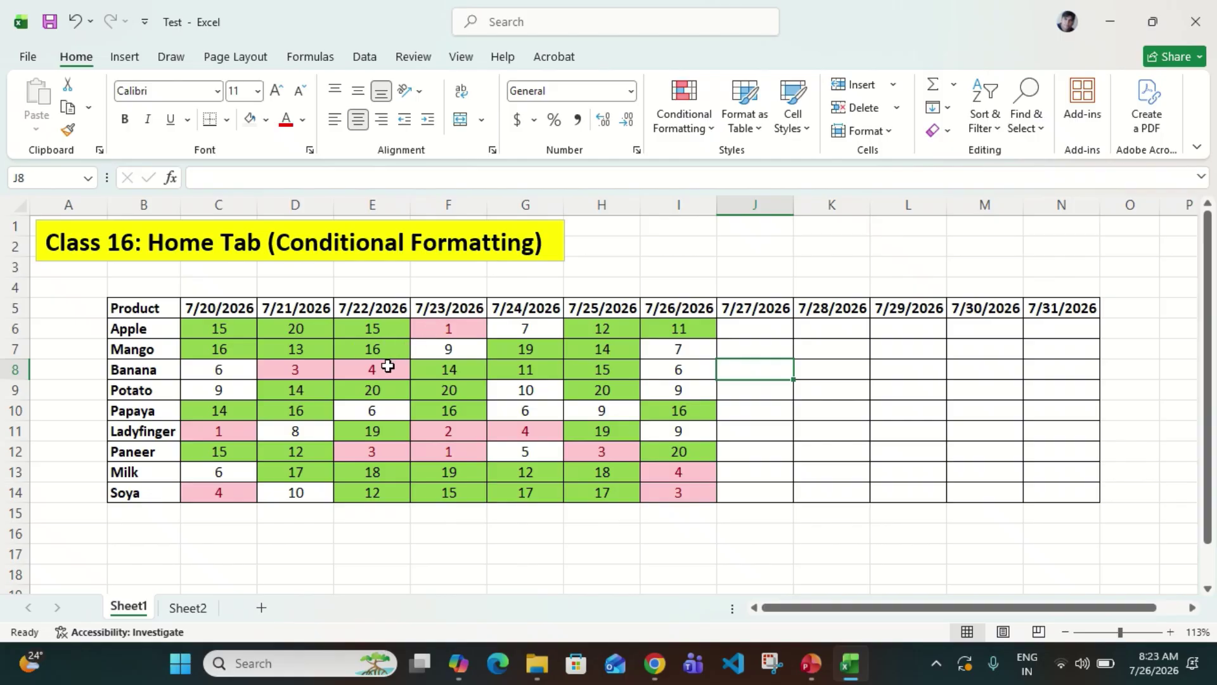
Change the Mango quantity for 7/21/2026 to 2
click(301, 348)
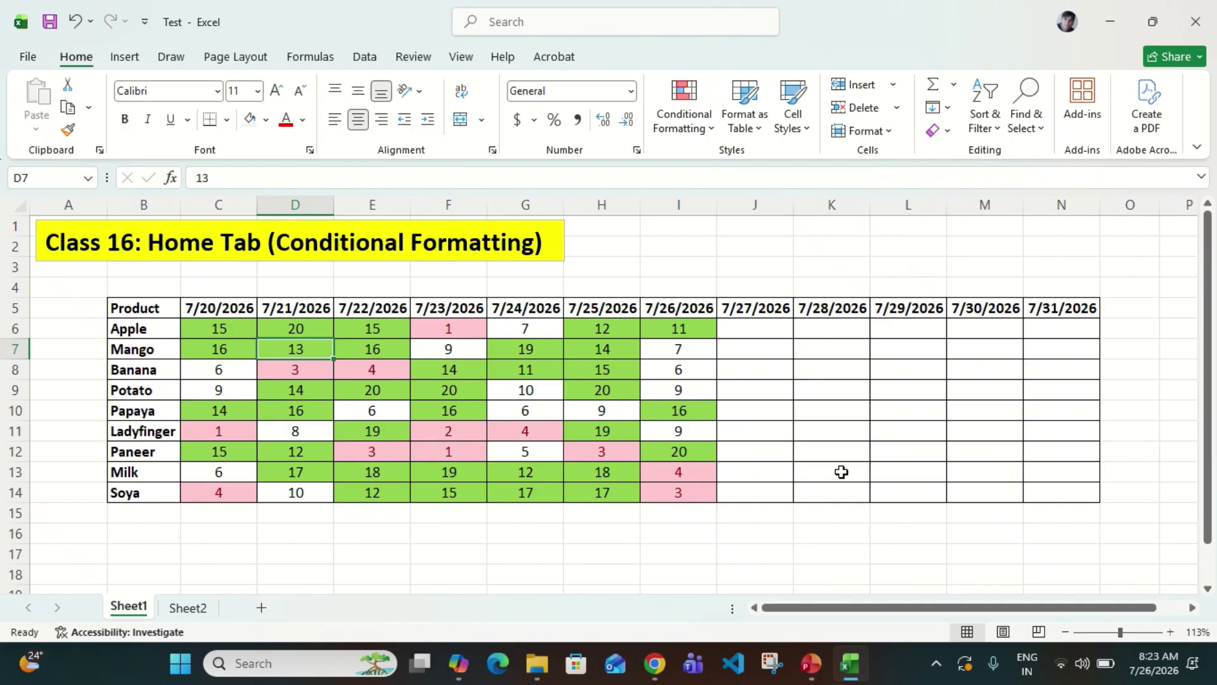
text(2)
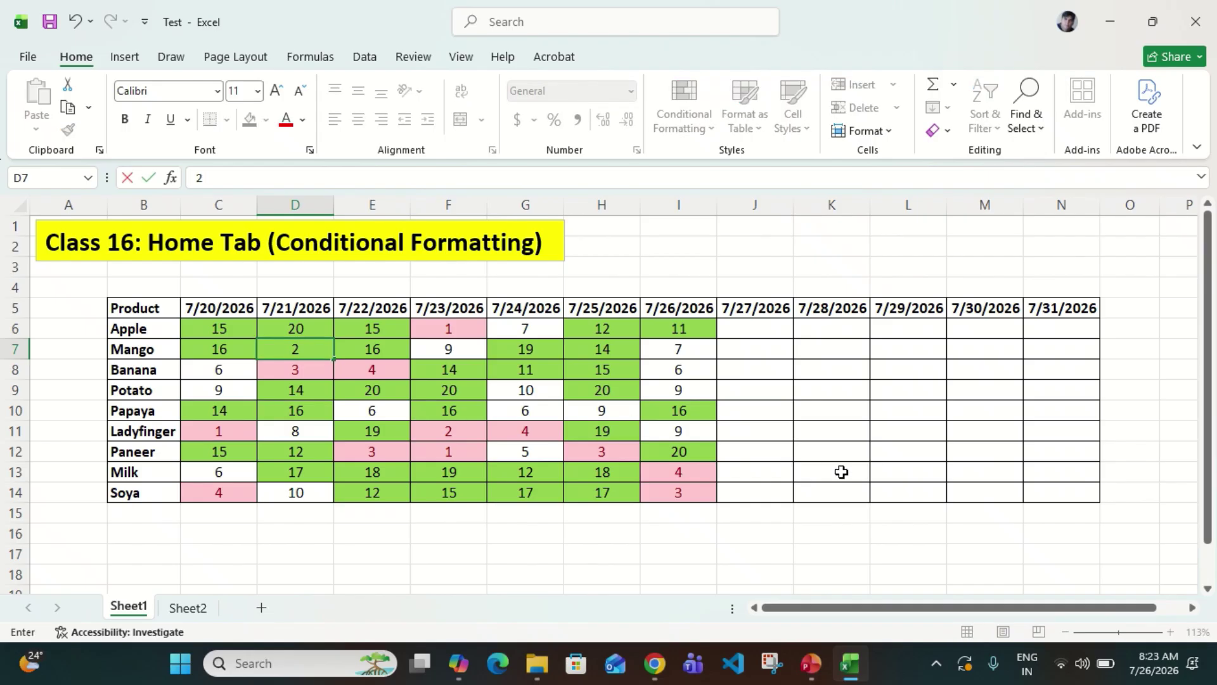
key(Return)
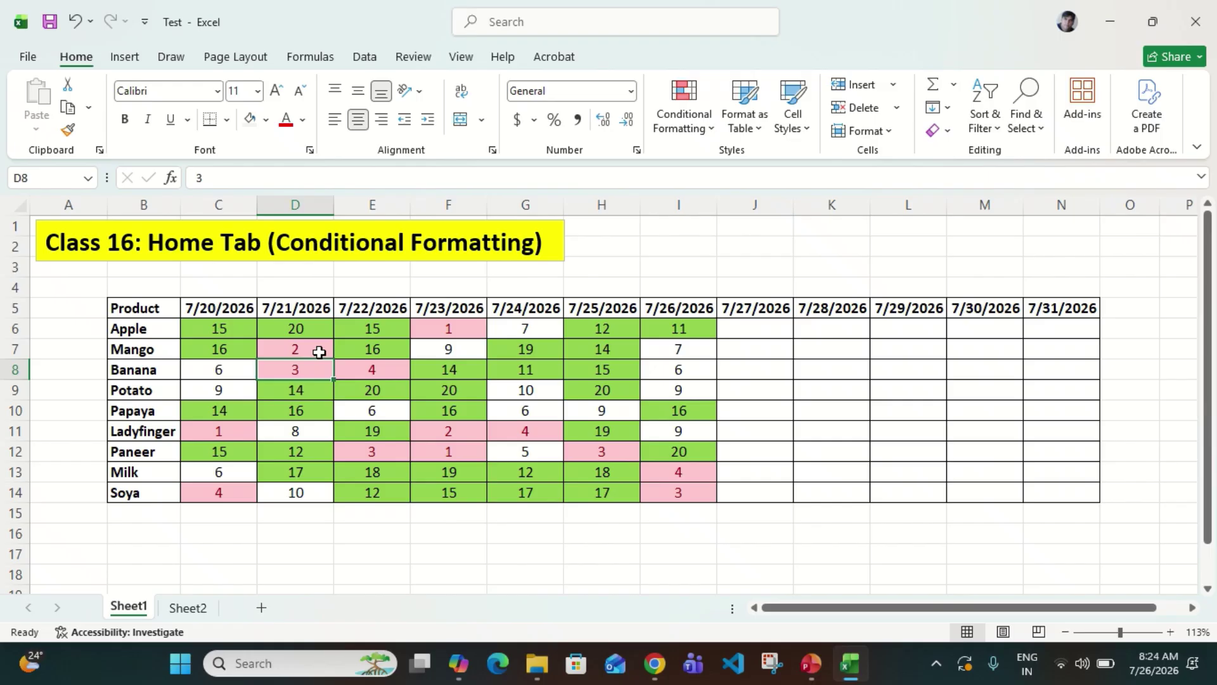
click(715, 127)
mouse_move(742, 173)
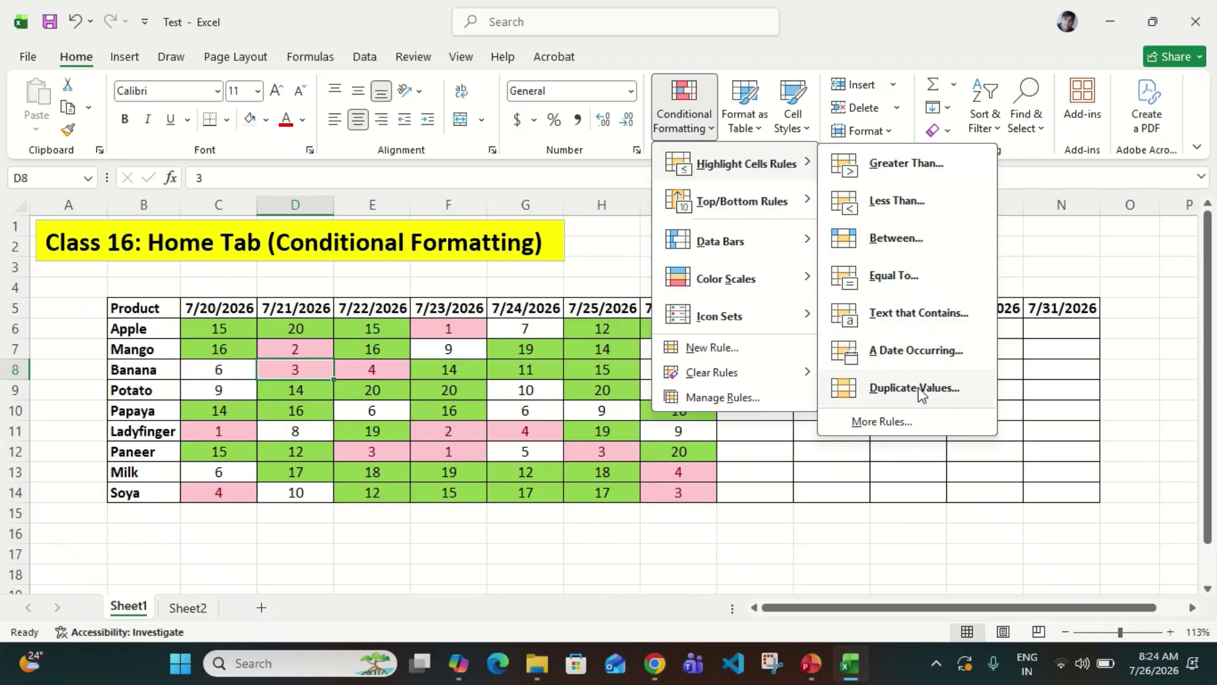
click(477, 329)
Select the product quantities in C6:I14 and clear the conditional formatting rules from the entire sheet
click(262, 320)
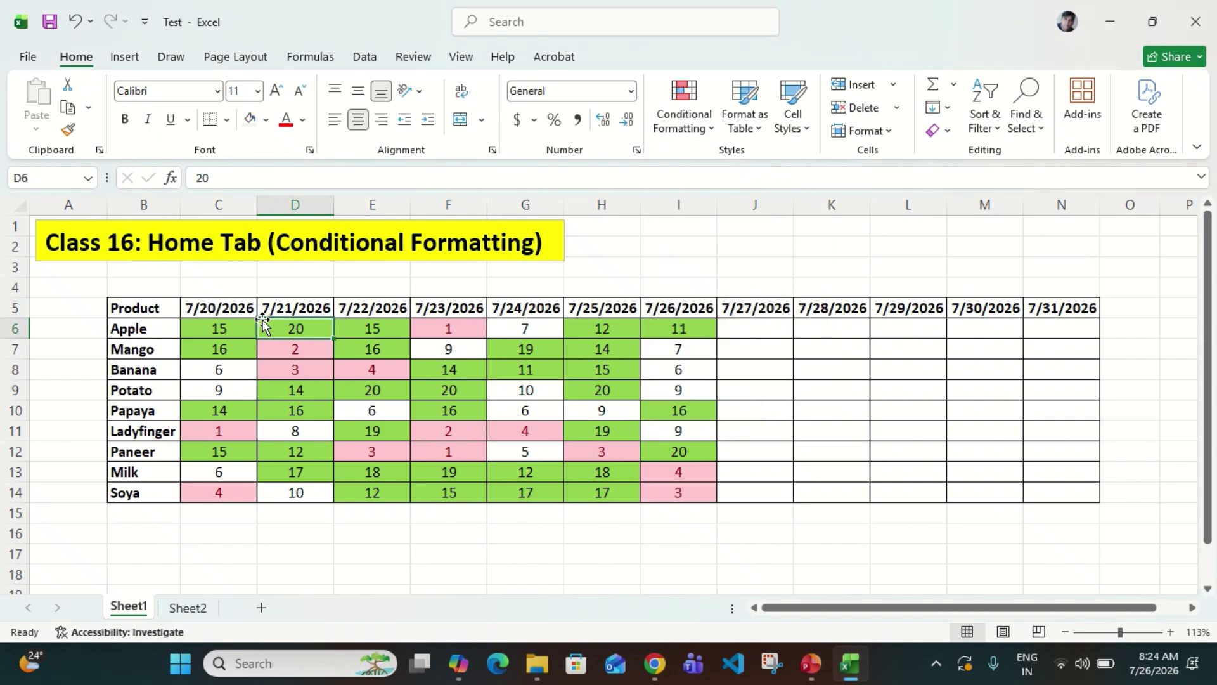
key(Left)
key(ctrl+shift+Right)
key(ctrl+shift+Down)
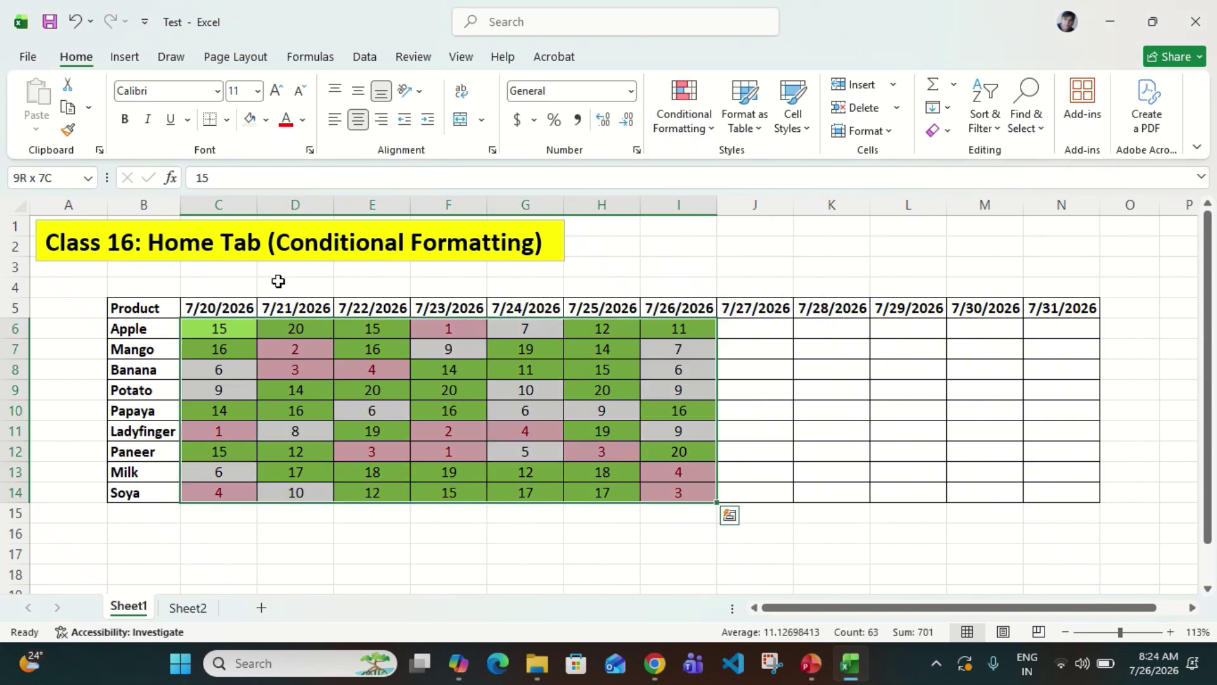
click(717, 127)
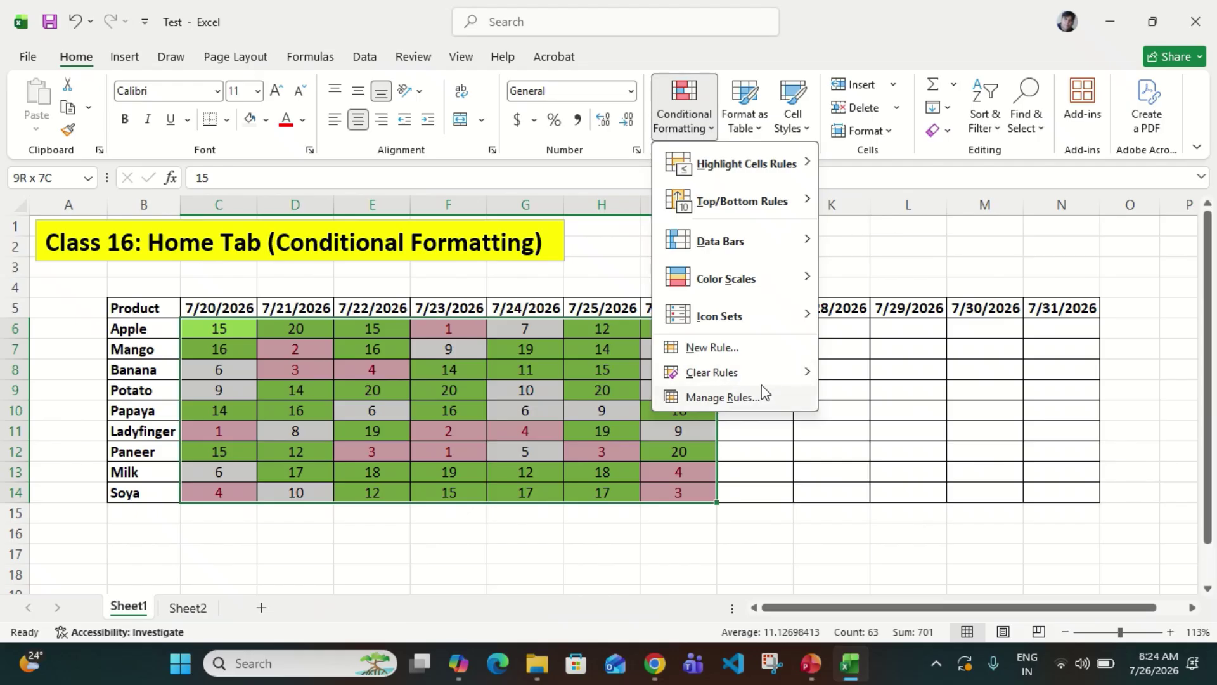
mouse_move(792, 375)
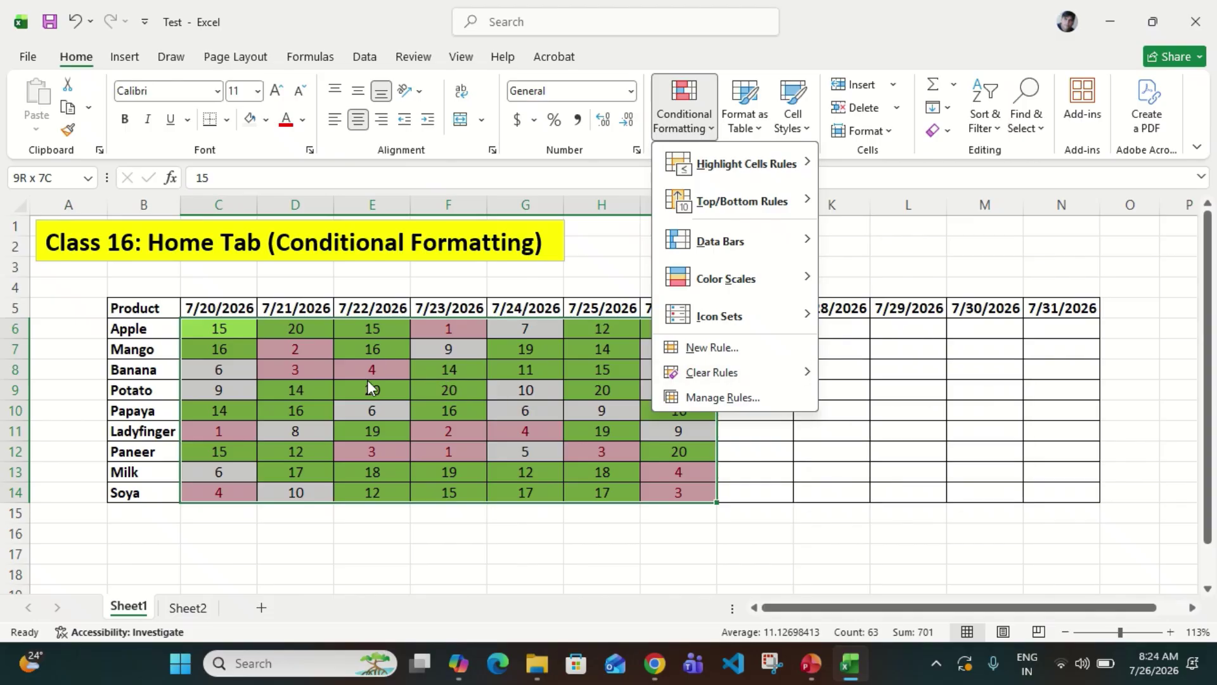
mouse_move(719, 380)
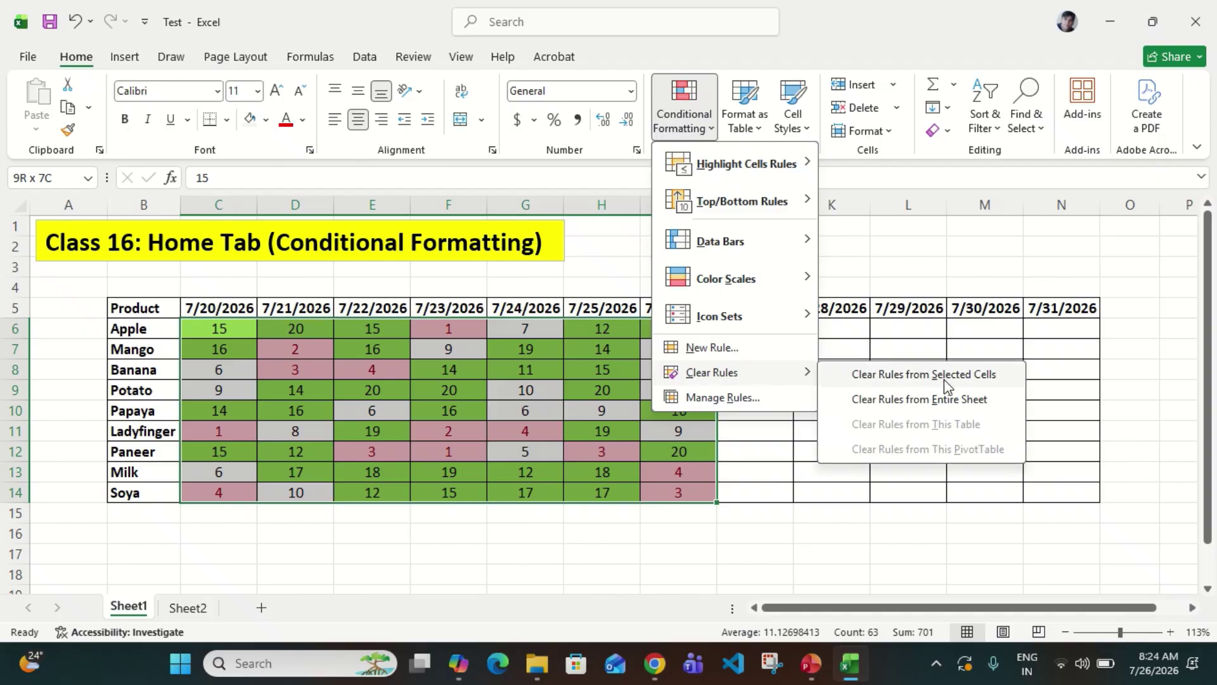
click(964, 406)
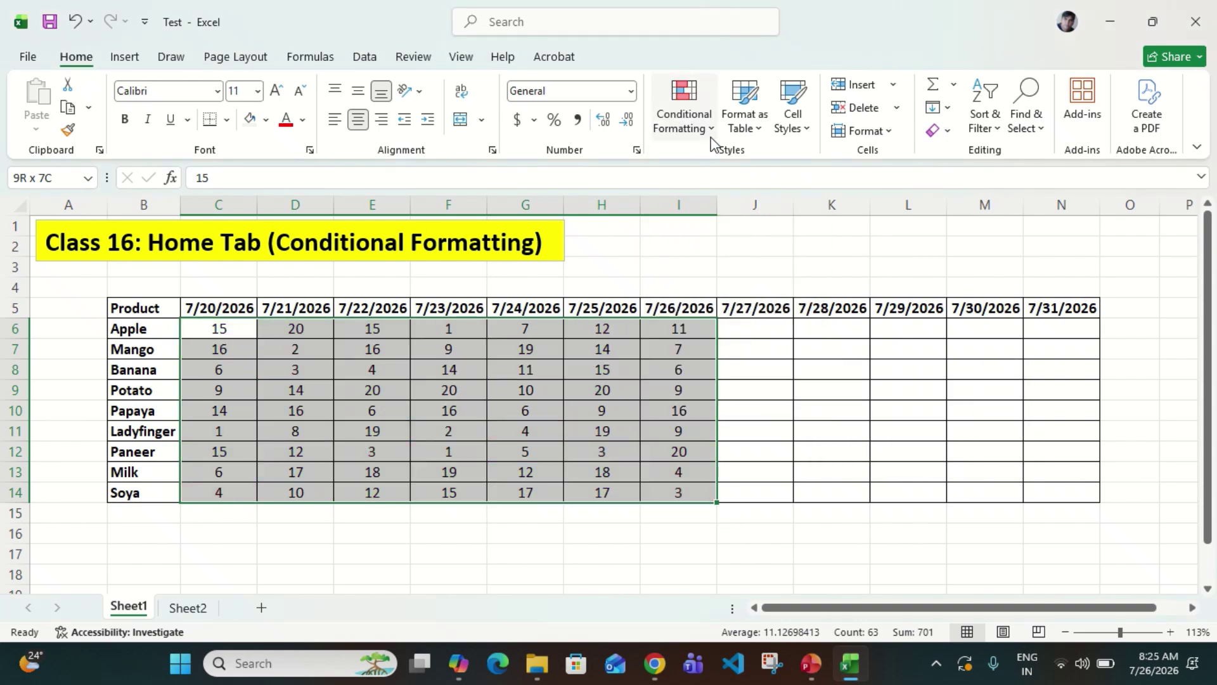
Preview the Duplicate Values rule on C6:I14 for duplicate and unique values, and cancel it without applying
click(698, 124)
mouse_move(754, 175)
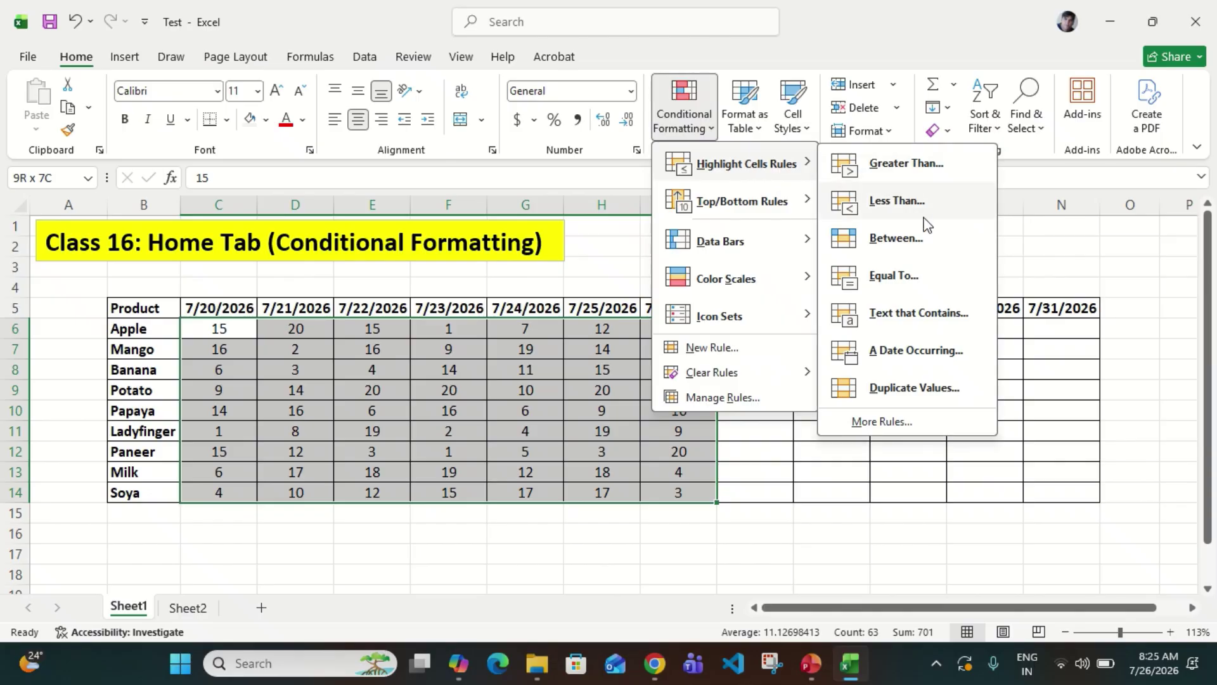
click(932, 388)
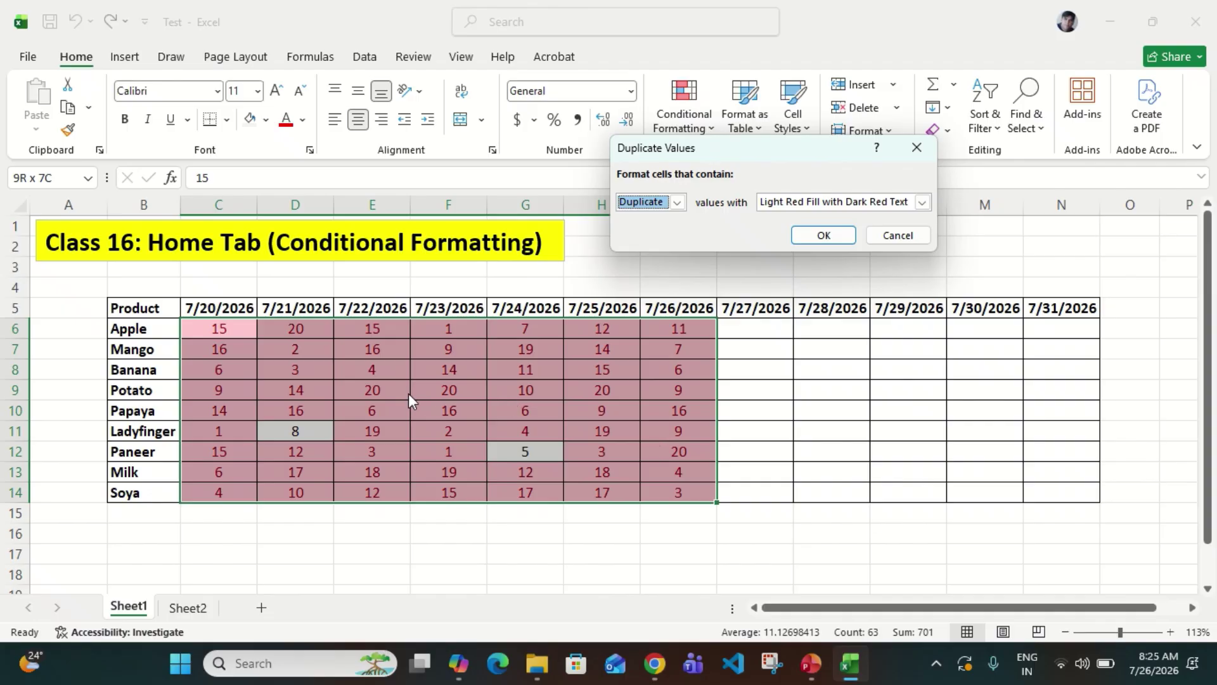
click(677, 201)
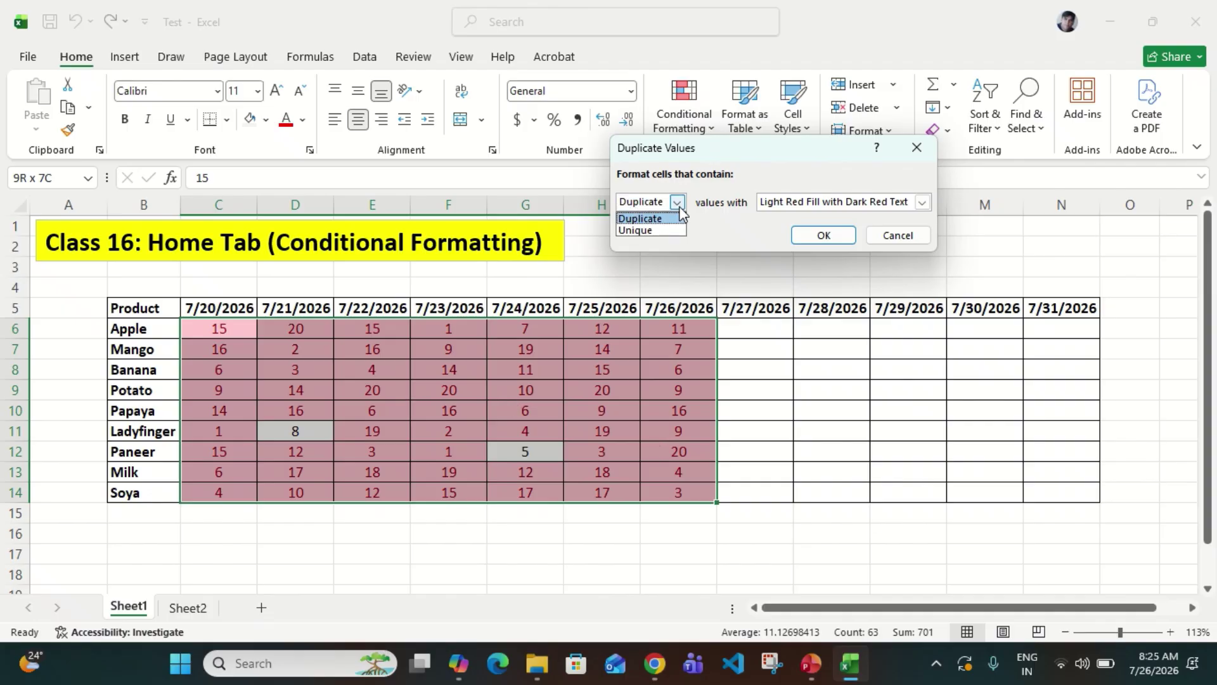
click(654, 231)
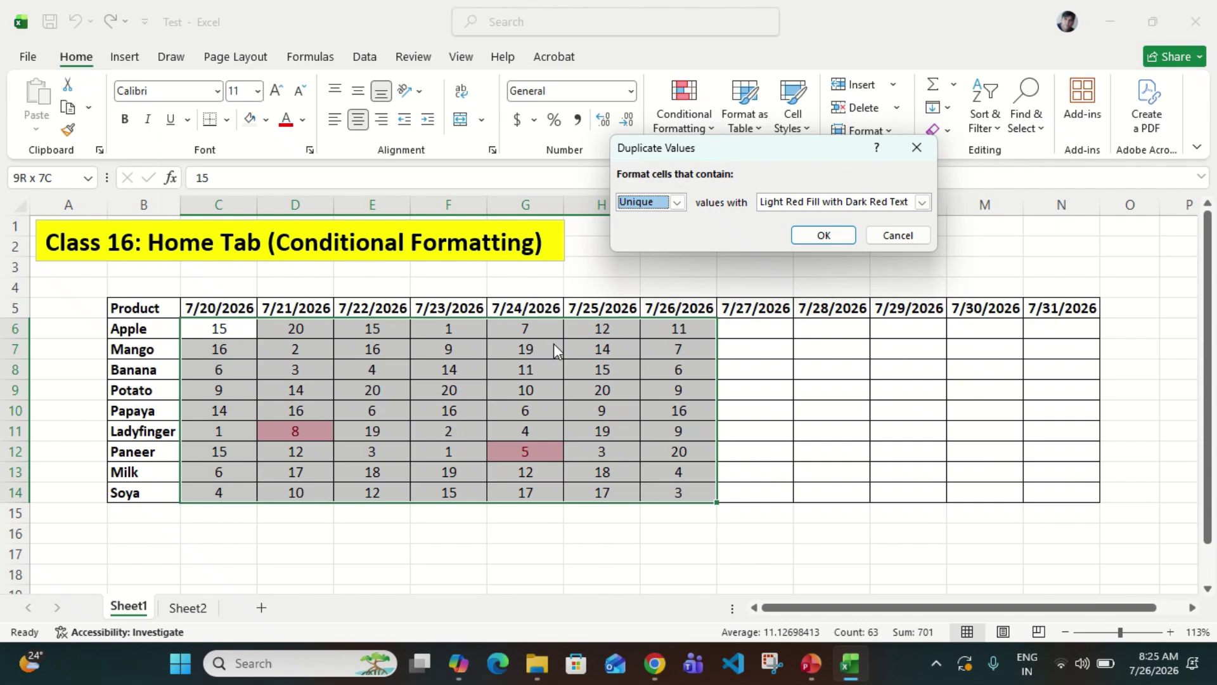
key(Escape)
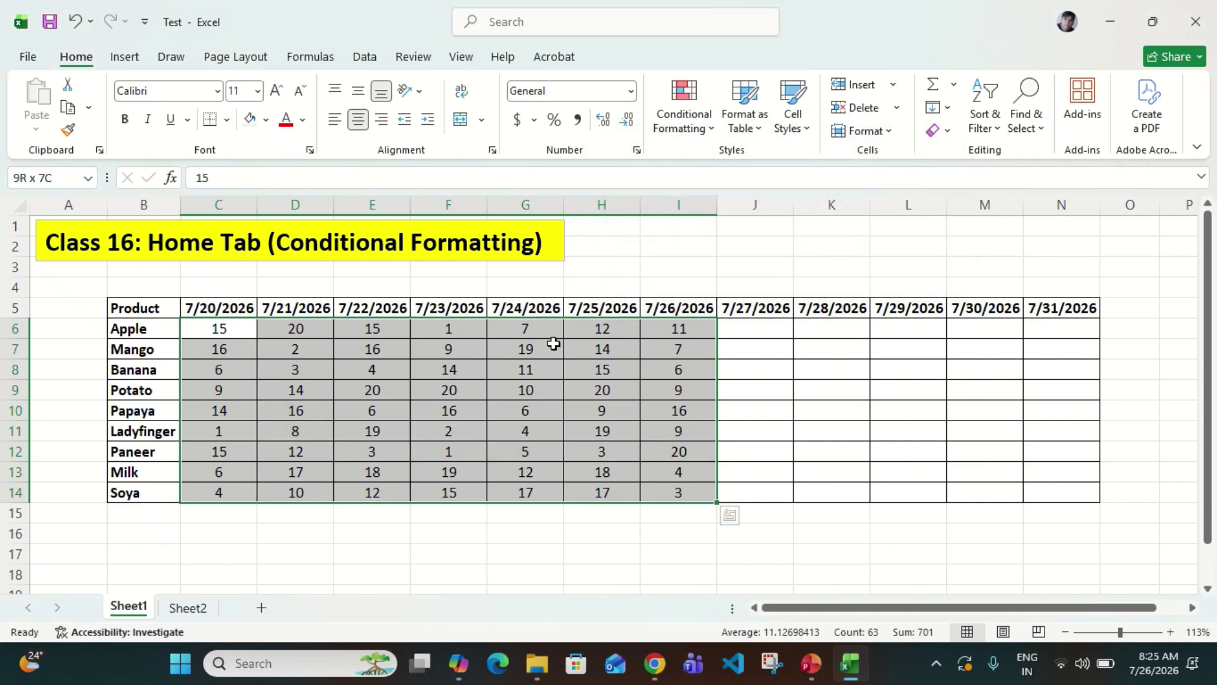
Start a new Highlight Cells rule for C6:I14 that formats cell values not equal to 6
click(684, 118)
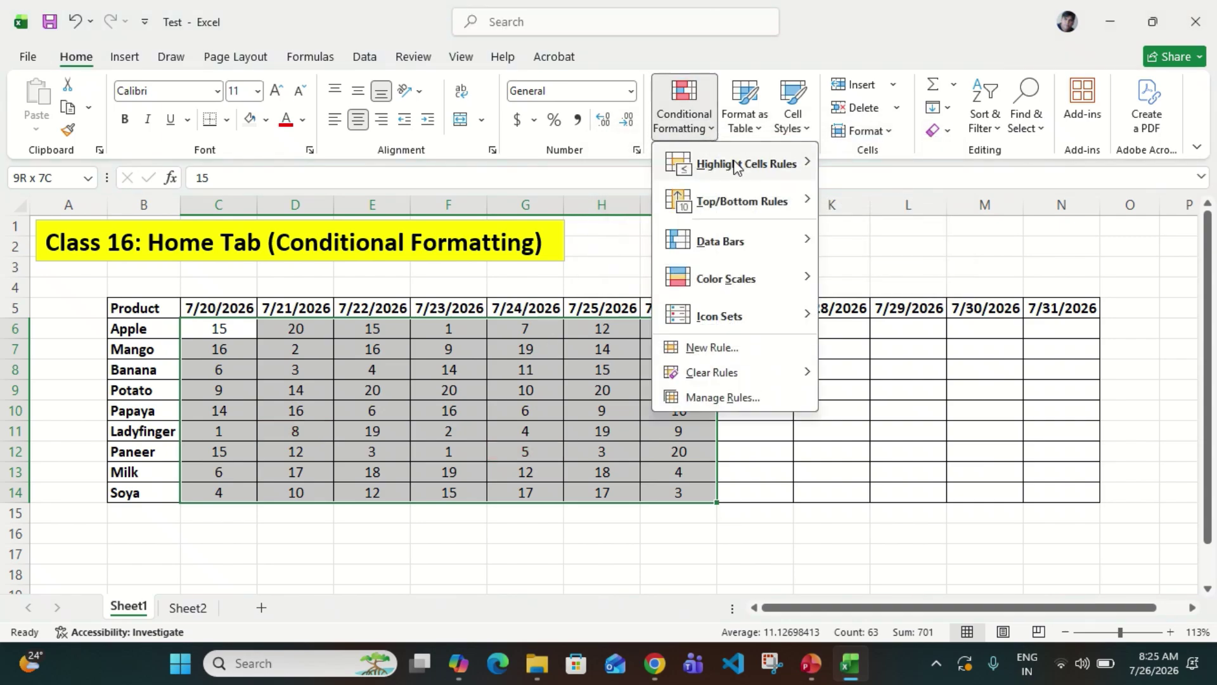
mouse_move(736, 167)
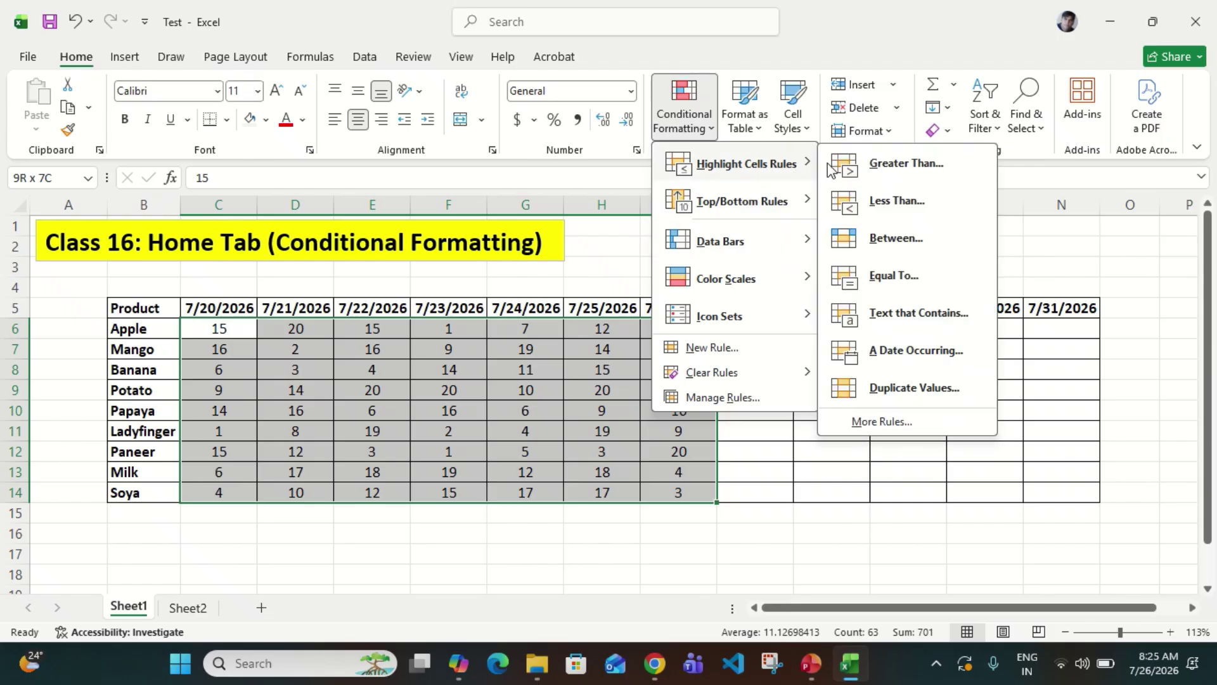
click(919, 421)
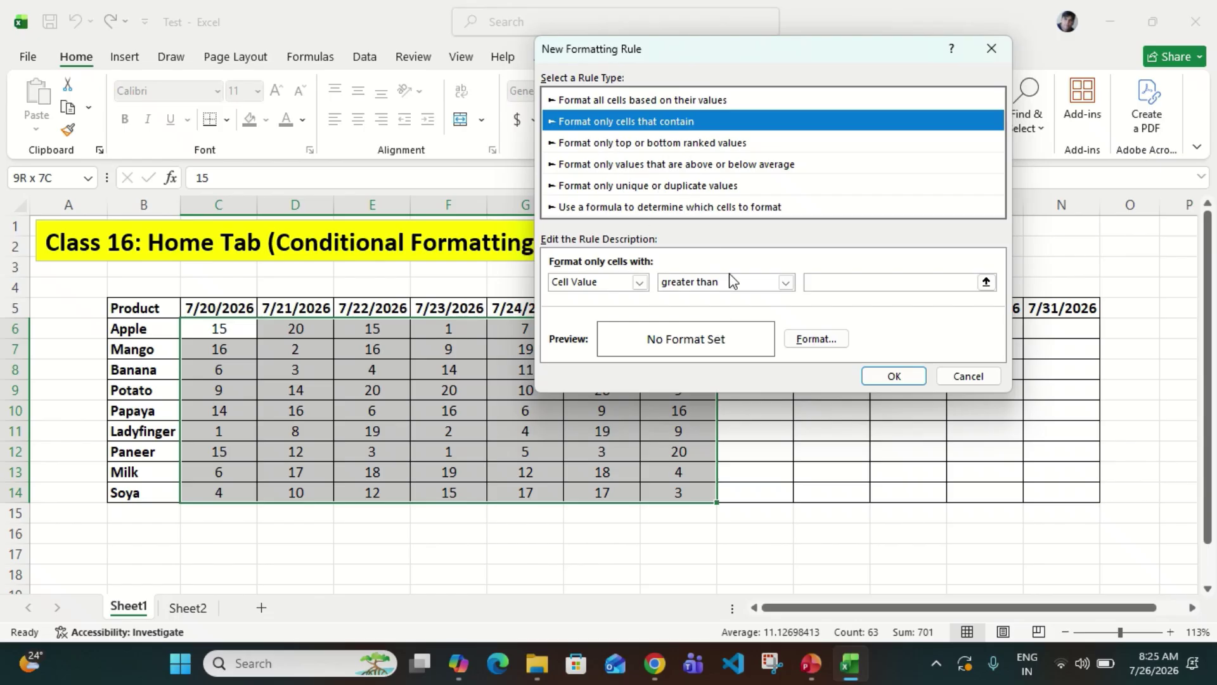
click(786, 283)
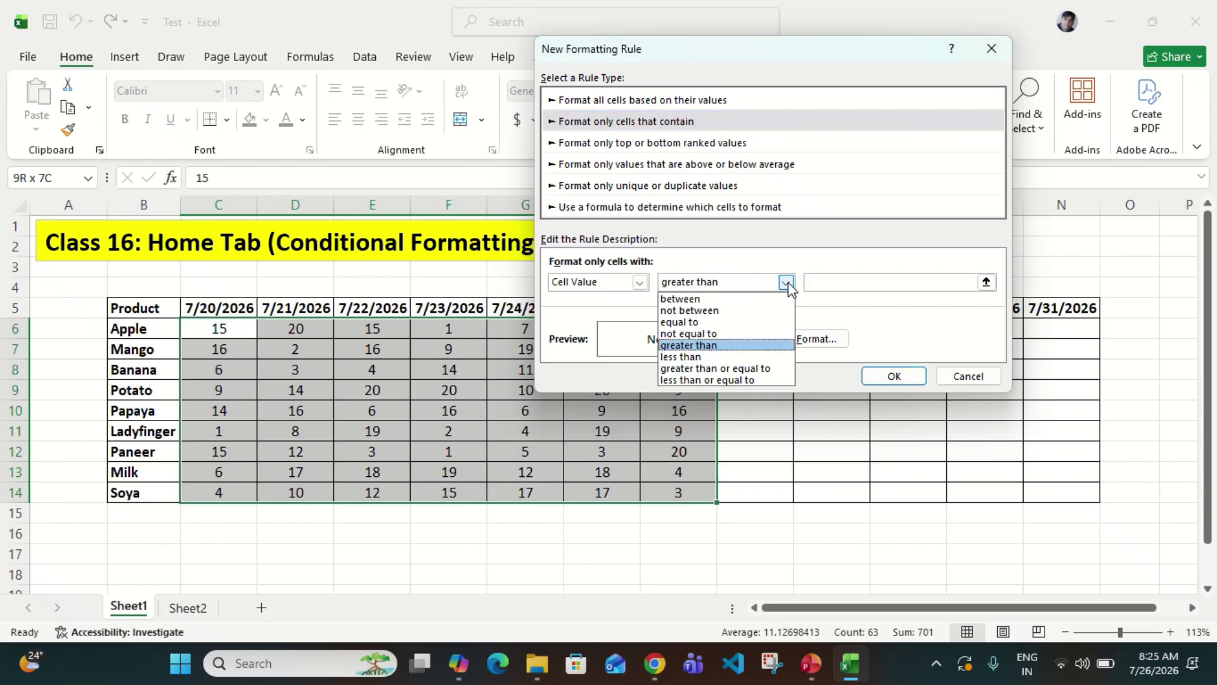
click(716, 336)
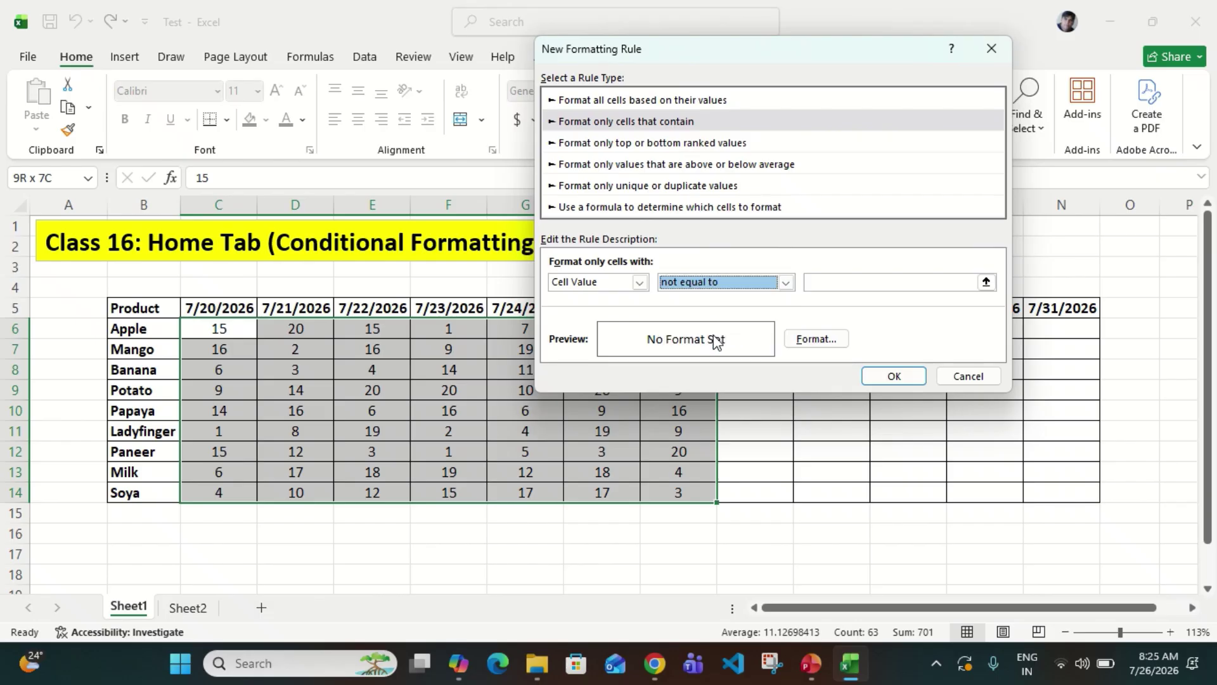
click(827, 286)
text(6)
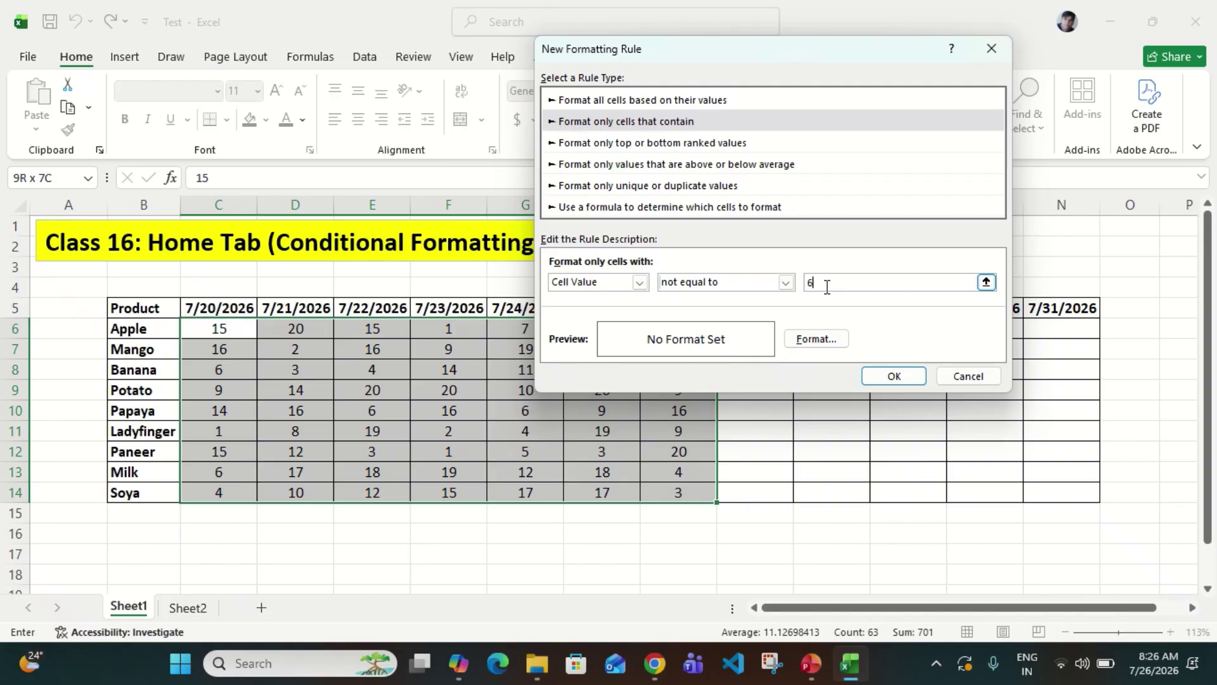
Give the not-equal-to-6 rule a light green fill and apply it
click(817, 343)
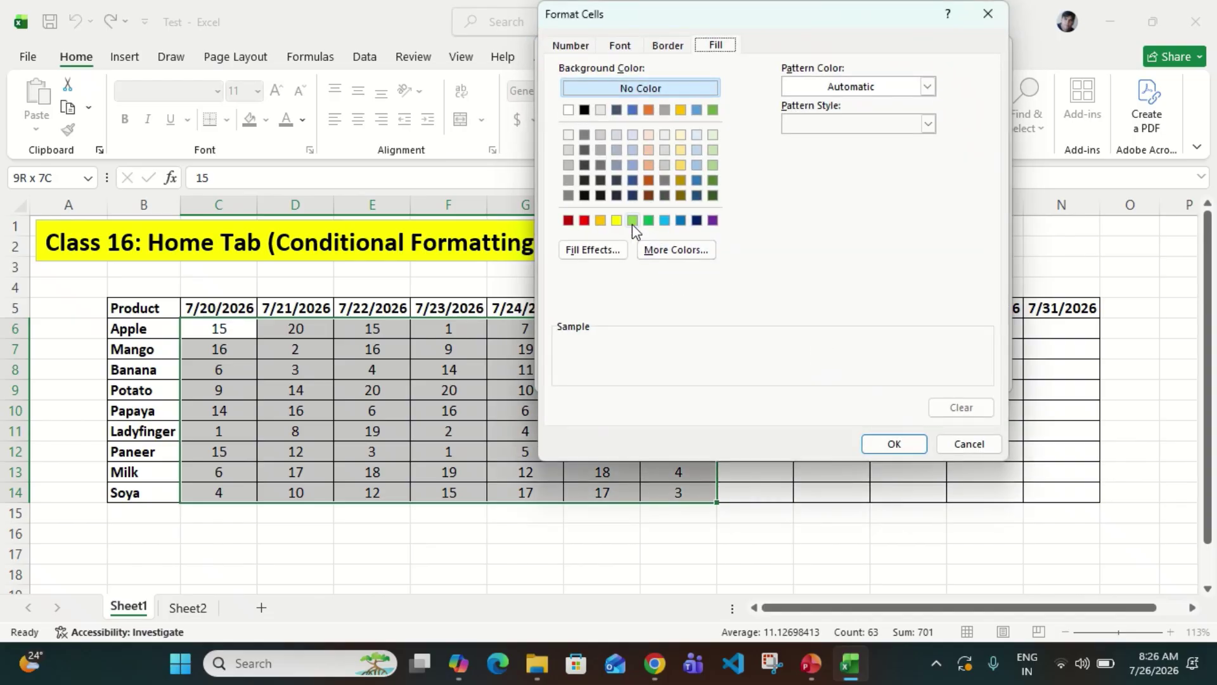
click(633, 222)
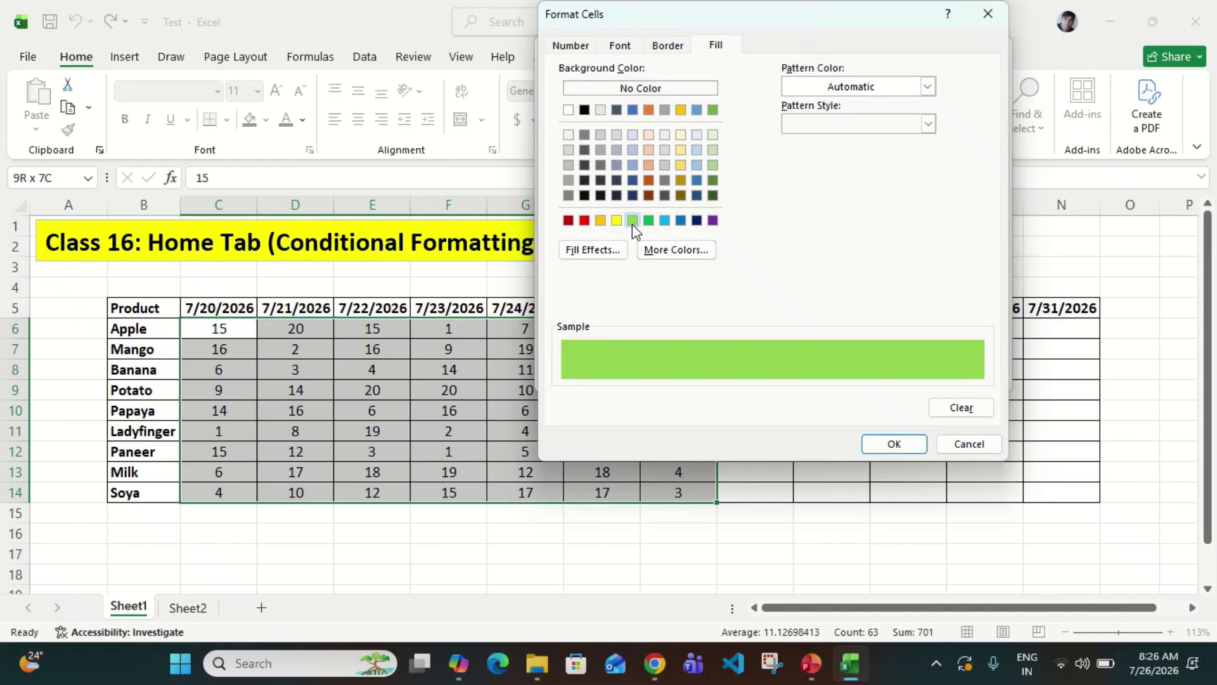
click(903, 446)
click(899, 376)
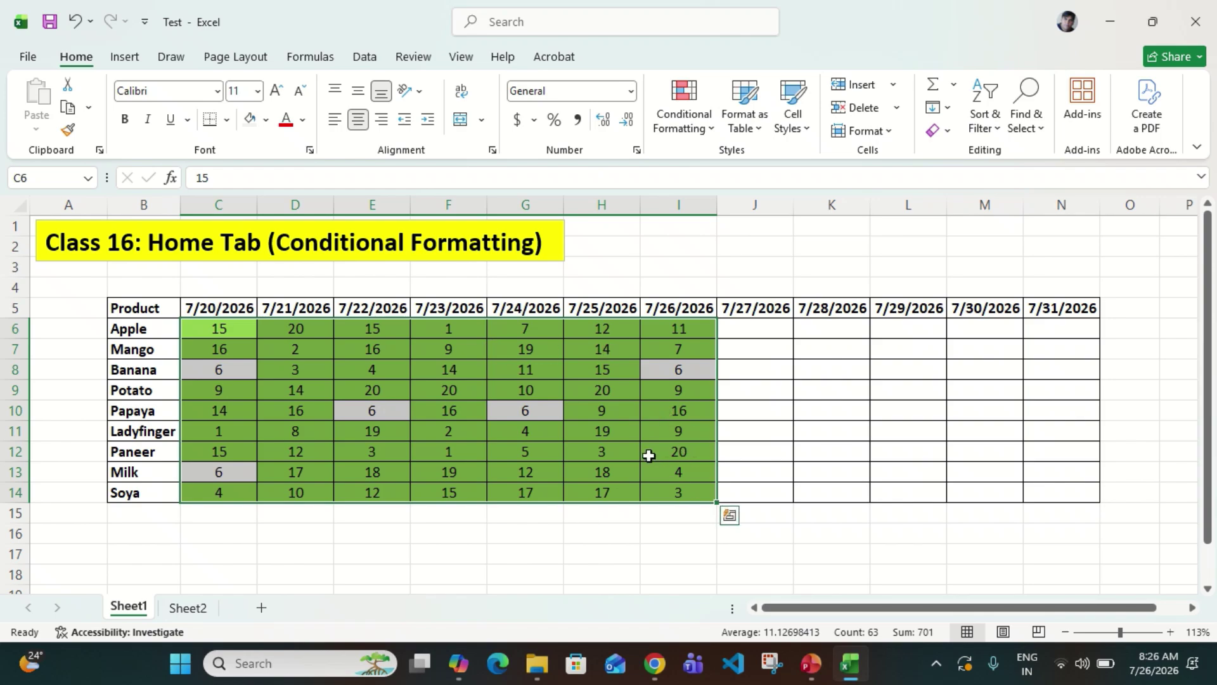
click(711, 127)
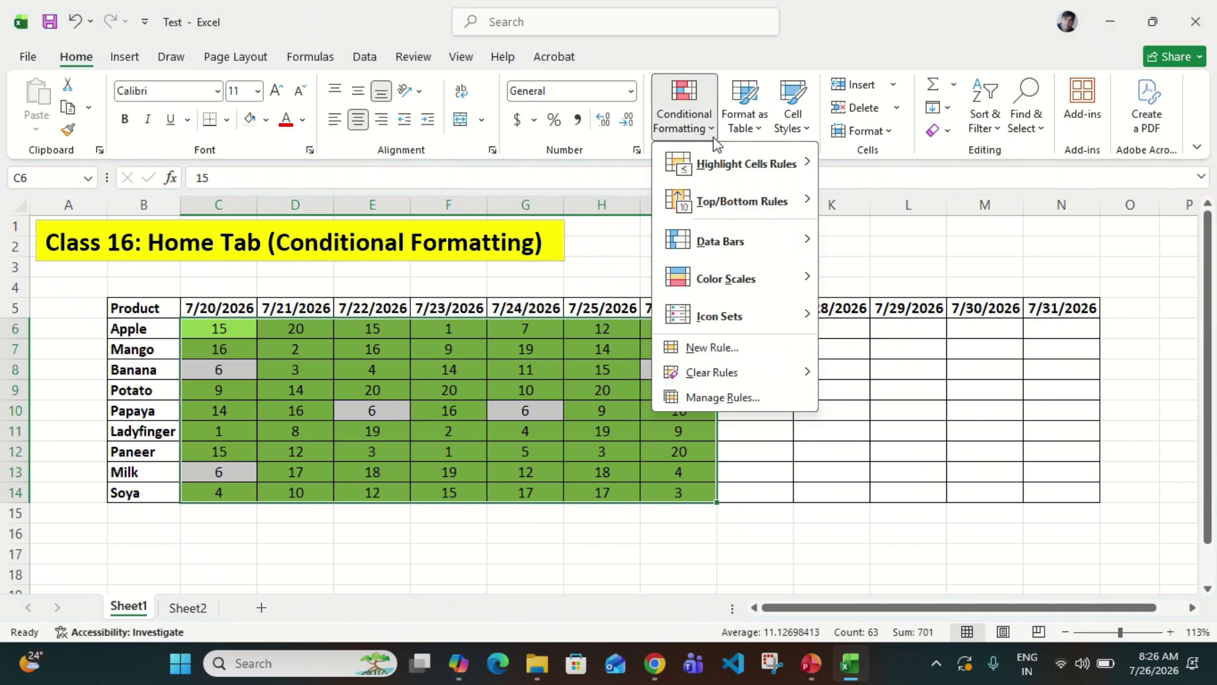
mouse_move(753, 167)
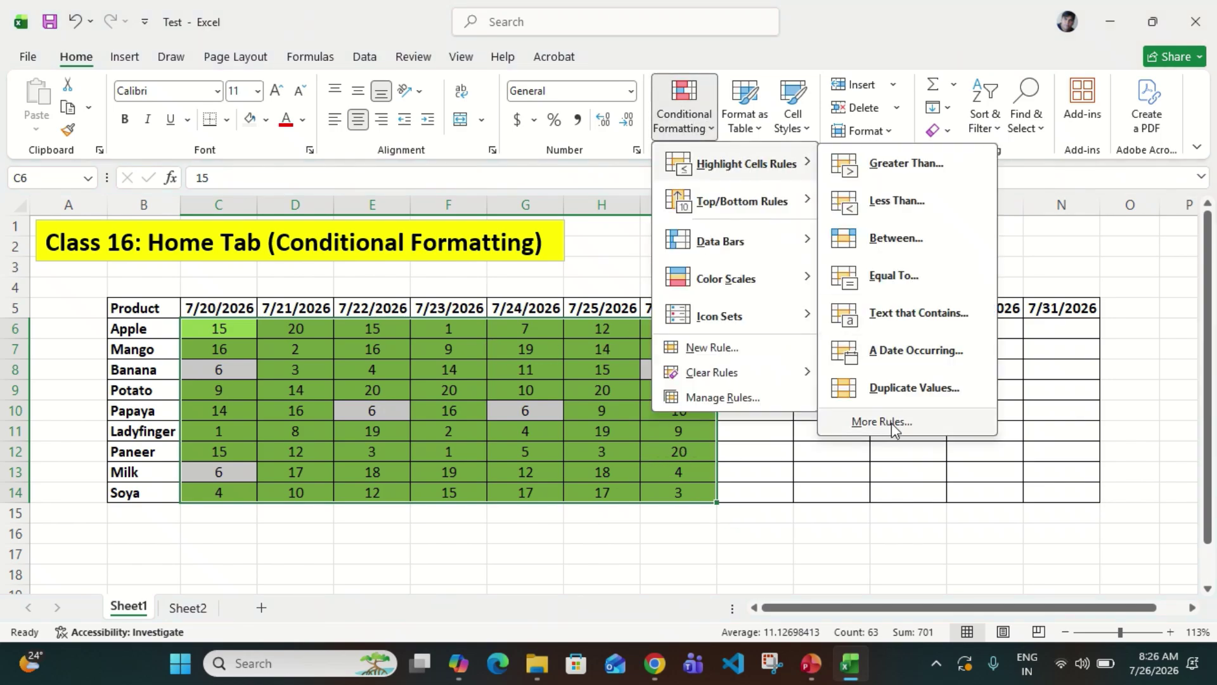
click(891, 424)
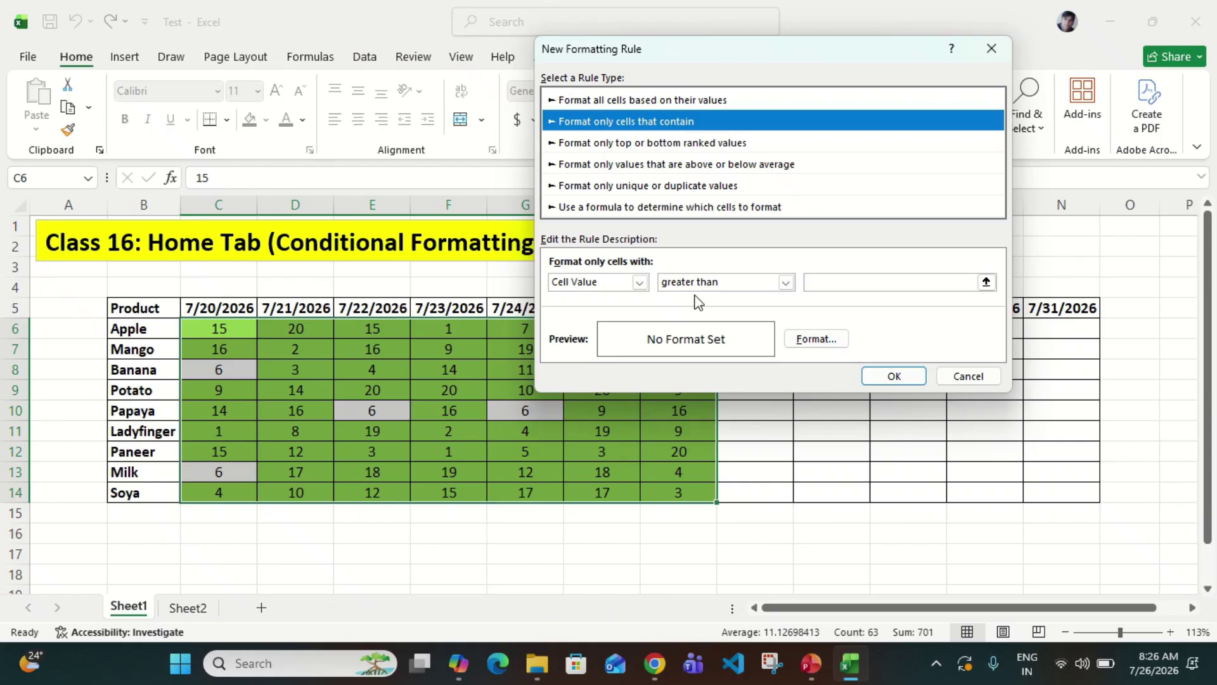
click(641, 284)
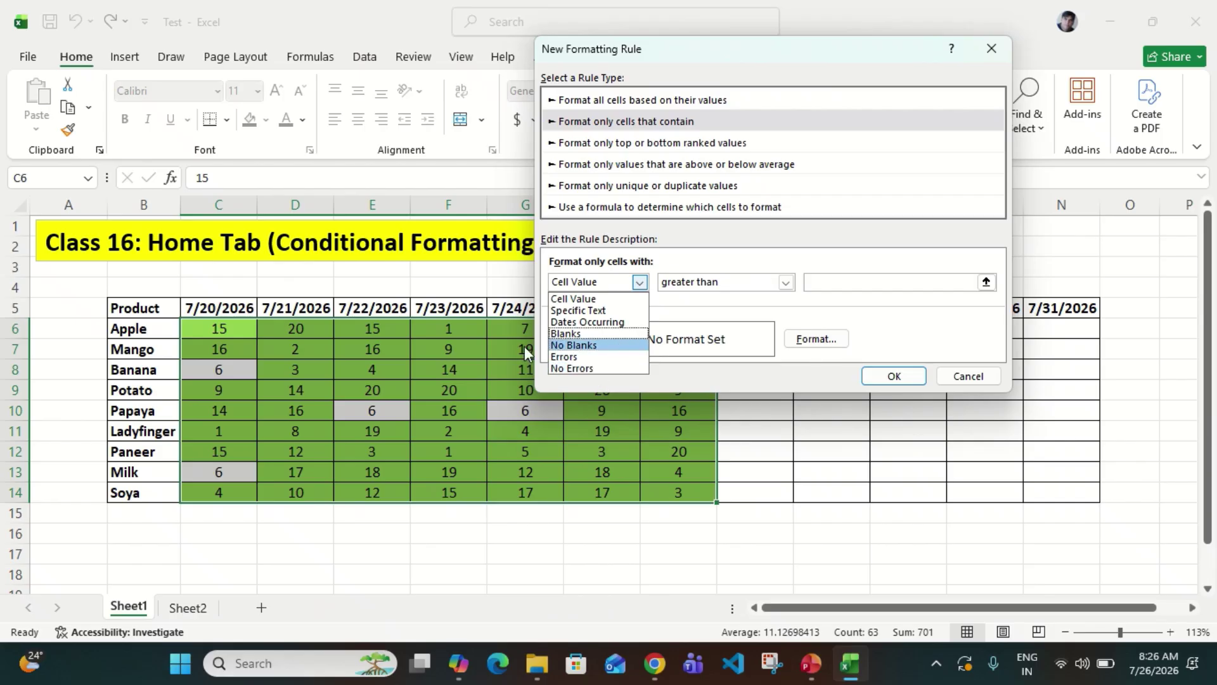
click(424, 360)
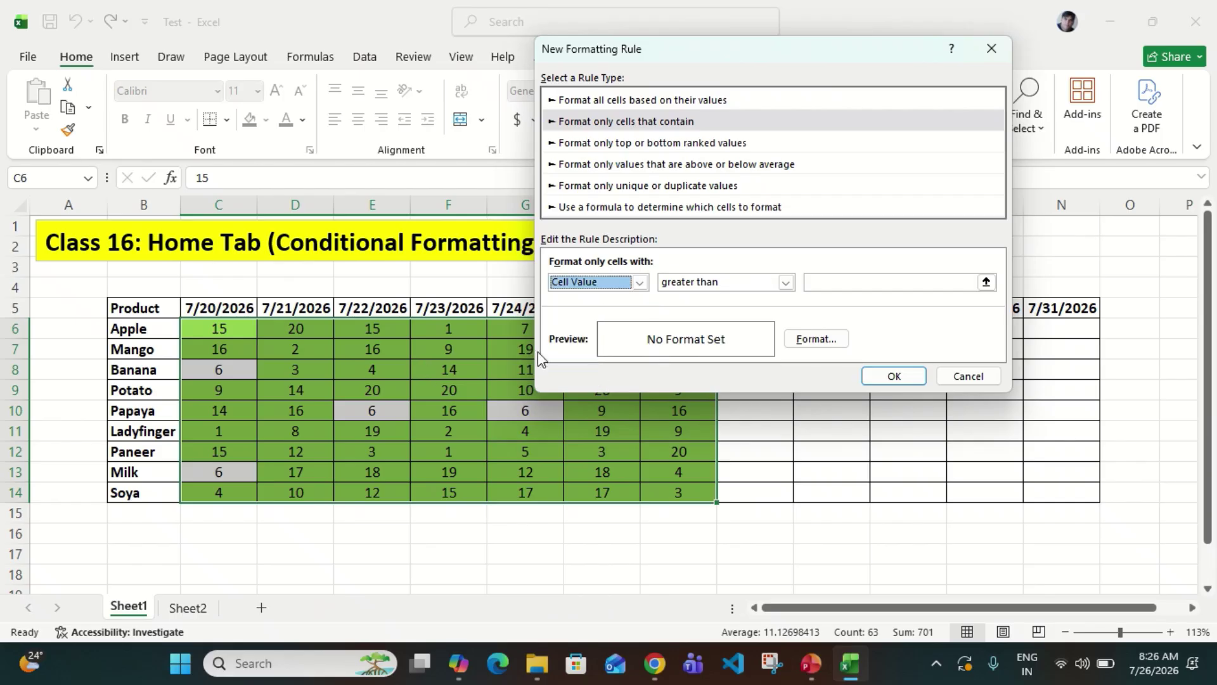
click(968, 377)
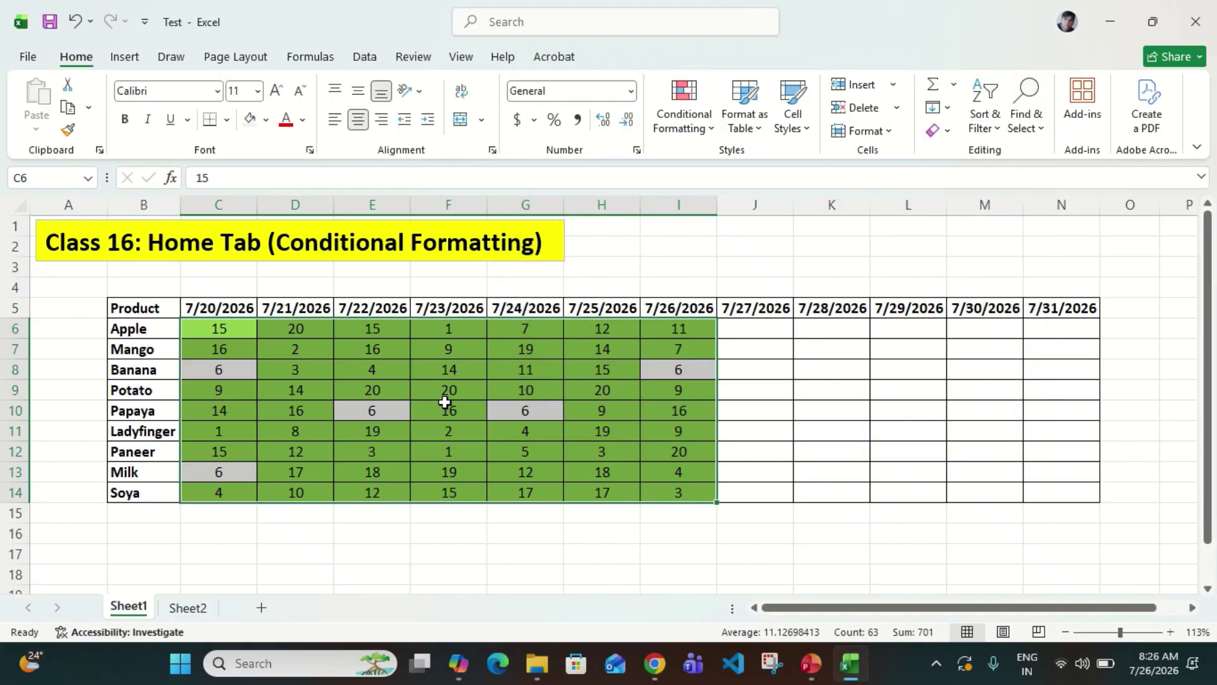
key(shift+Right)
key(shift+Right)
key(shift+Right)
key(shift+Right)
key(shift+Right)
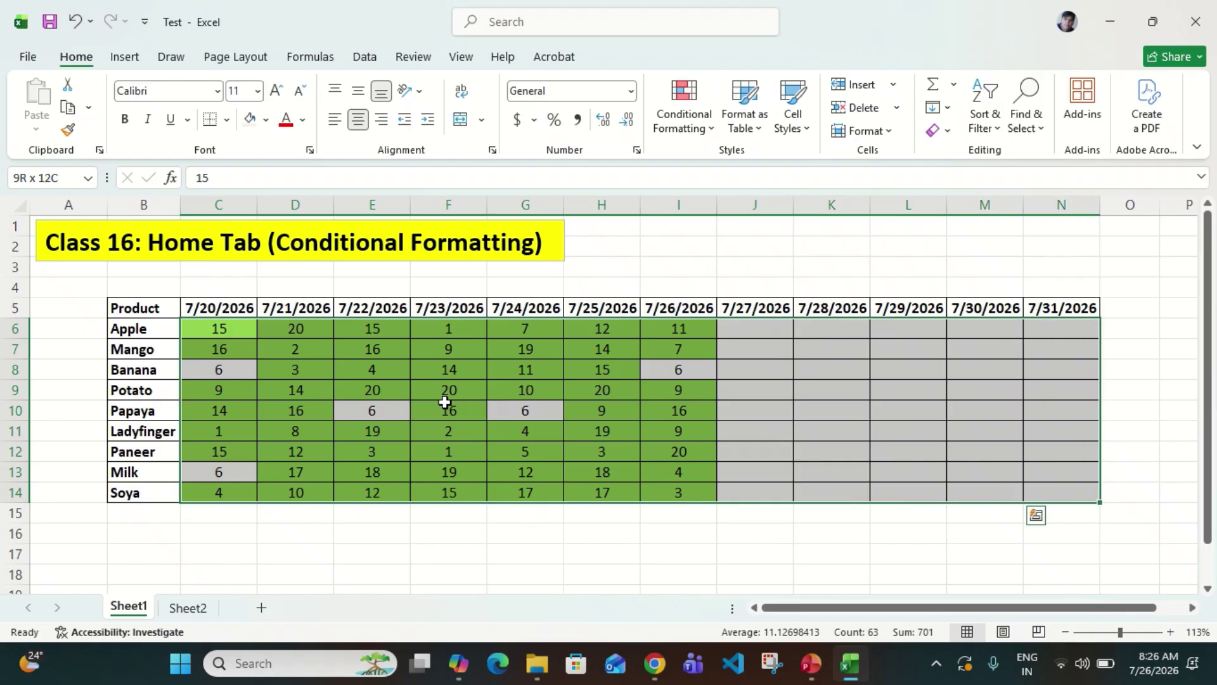
click(711, 133)
click(597, 406)
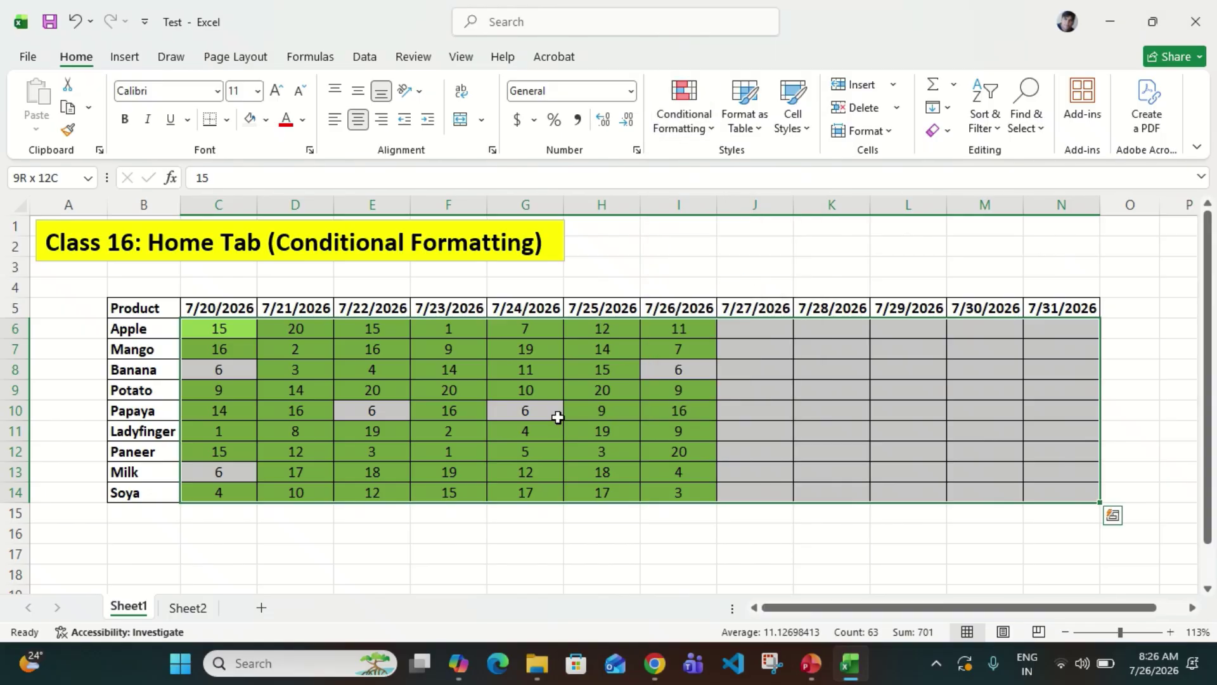
Delete the Paneer quantities for 7/23/2026 and 7/21/2026
click(518, 416)
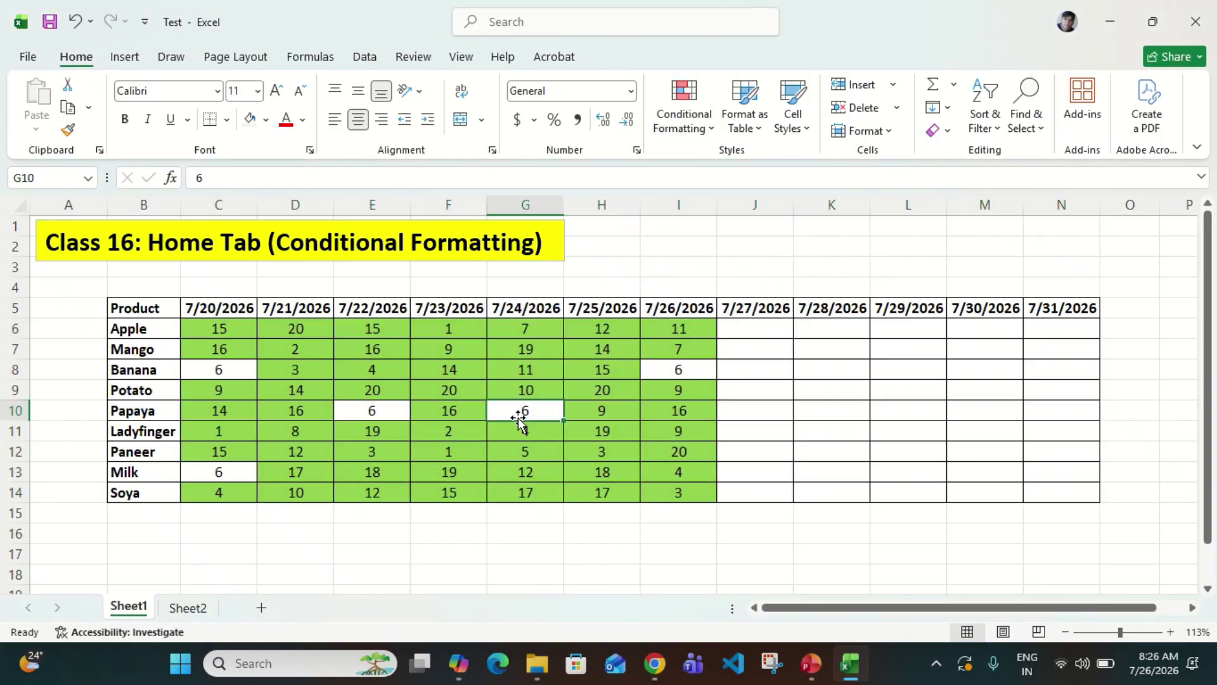
key(Down)
key(Down)
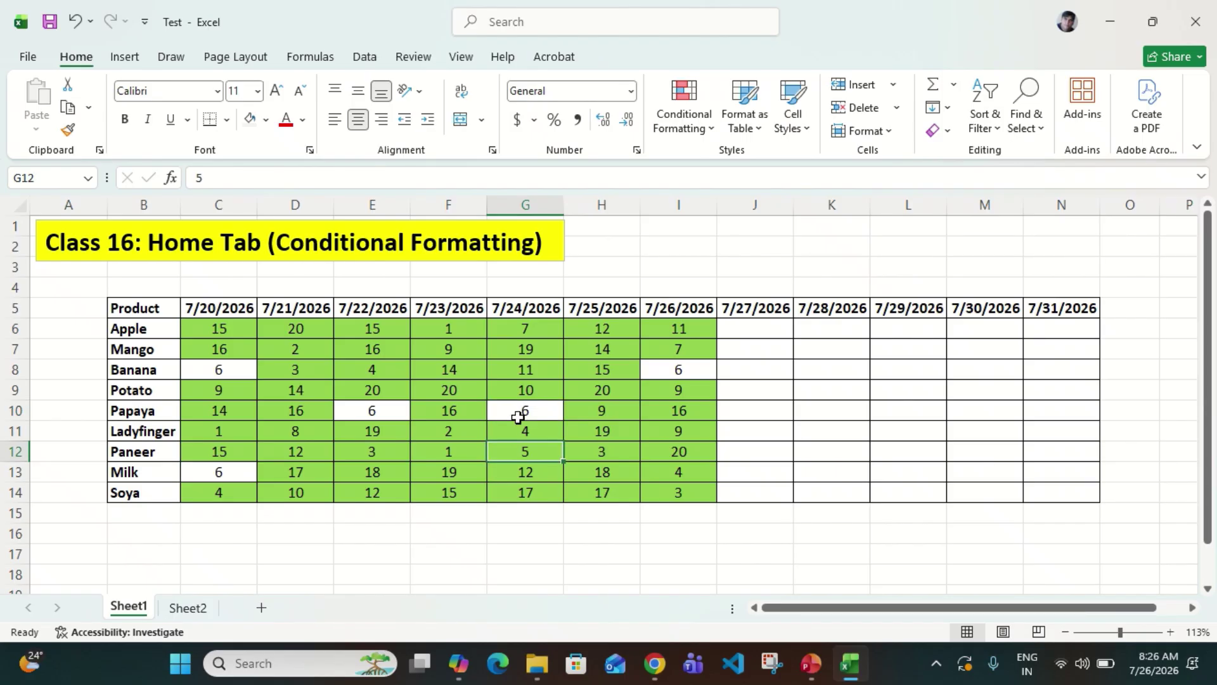
key(Left)
key(Delete)
key(Left)
key(Left)
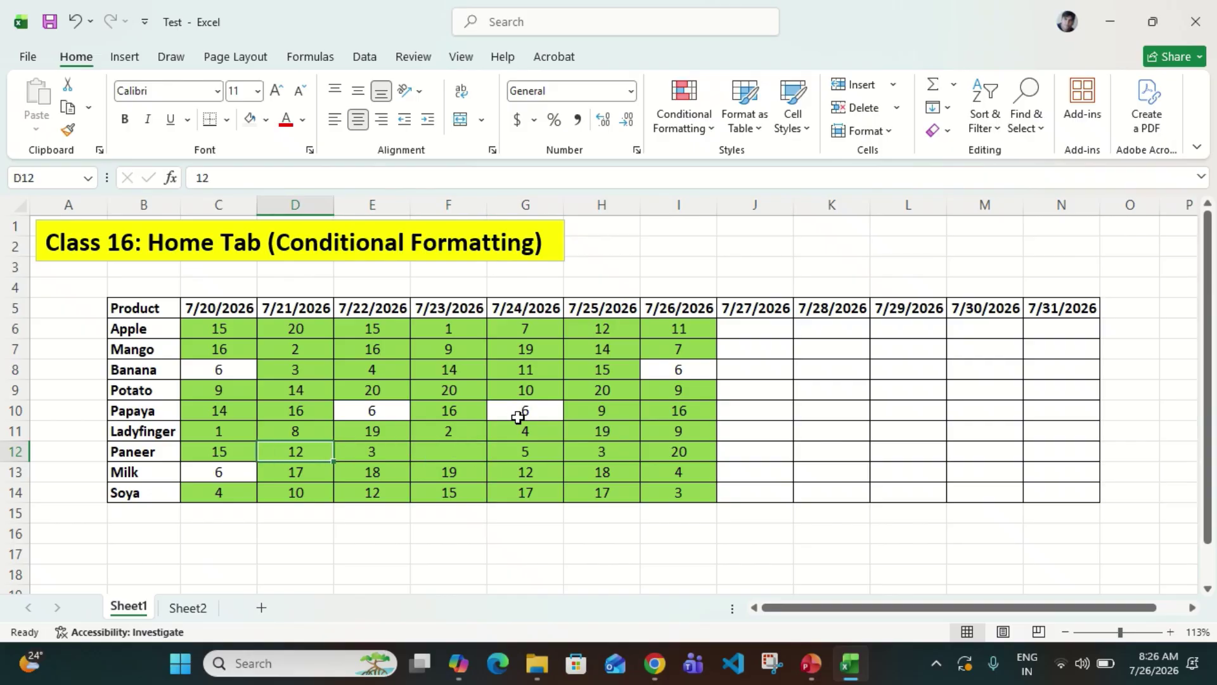
key(Delete)
key(Up)
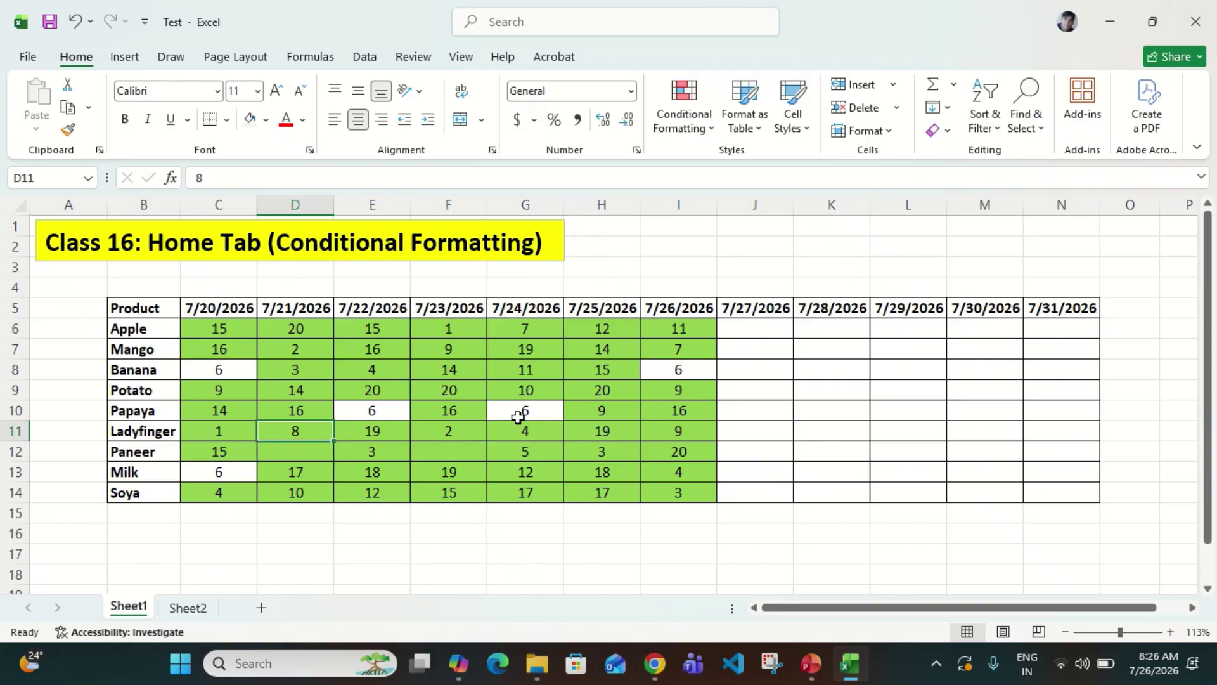
key(Down)
key(Right)
key(Right)
key(Right)
key(Left)
key(Left)
key(Left)
Start a new Highlight Cells rule for C6:N14 that formats only blank cells
key(Up)
key(ctrl+Up)
key(Down)
key(Left)
key(shift+Right)
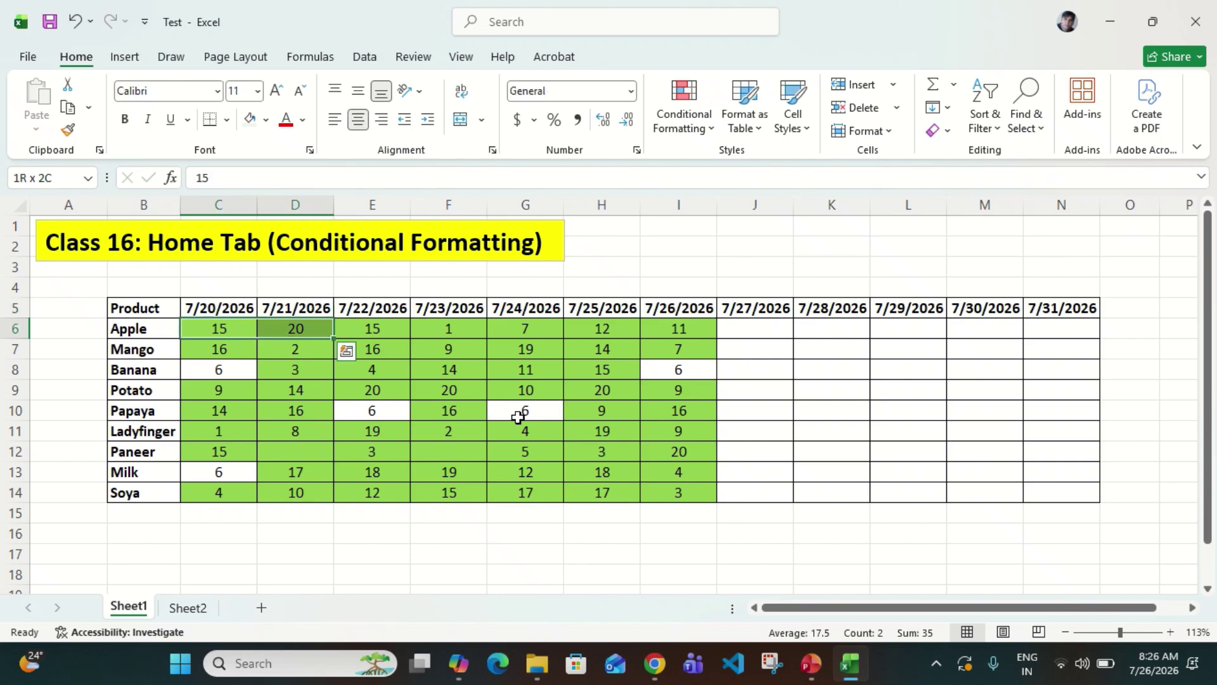
key(shift+Right)
key(shift+Right)
key(shift+Right)
key(shift+Right)
key(shift+Right)
key(shift+Right)
key(shift+Right)
key(shift+Right)
key(shift+Right)
key(shift+Right)
key(shift+Down)
key(shift+Down)
key(shift+Down)
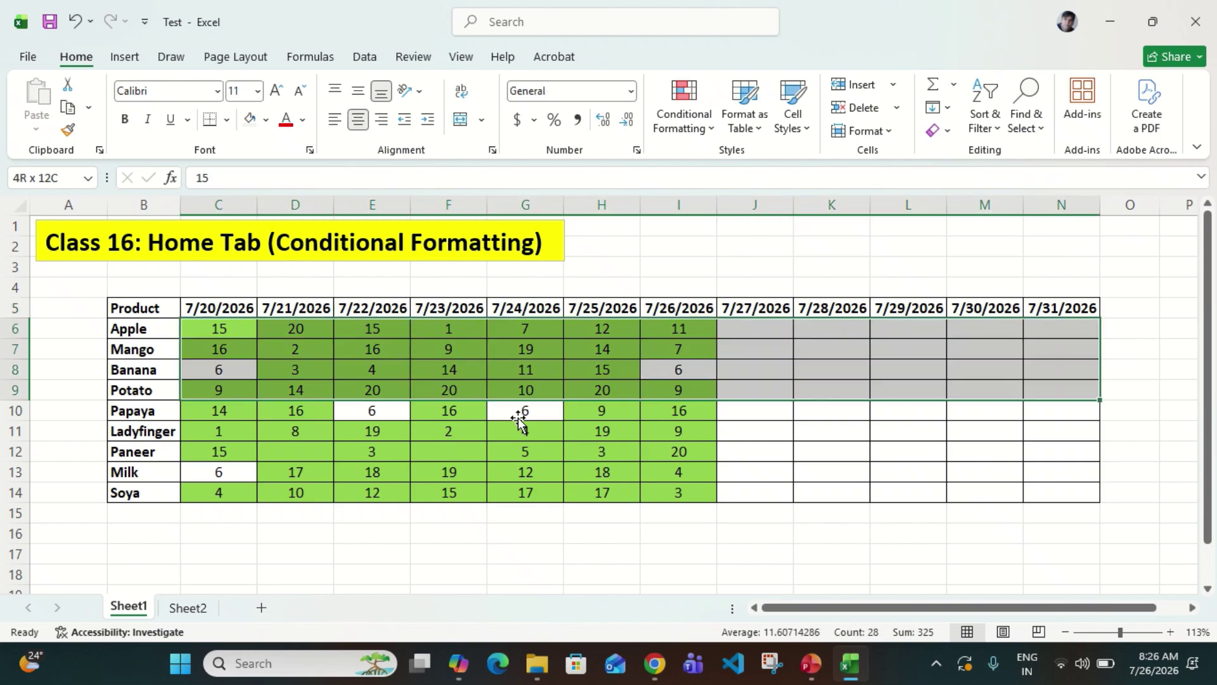
key(shift+Down)
key(shift+Down)
key(shift+Down)
key(shift+Down)
key(shift+Down)
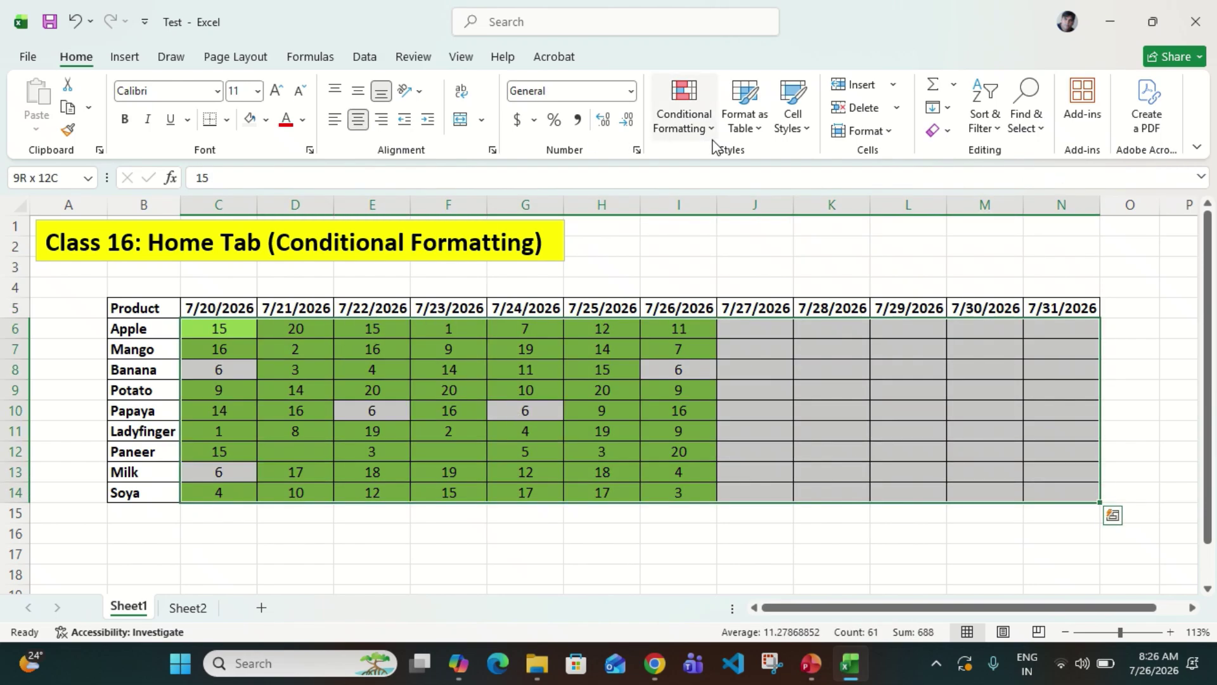
click(704, 127)
mouse_move(747, 171)
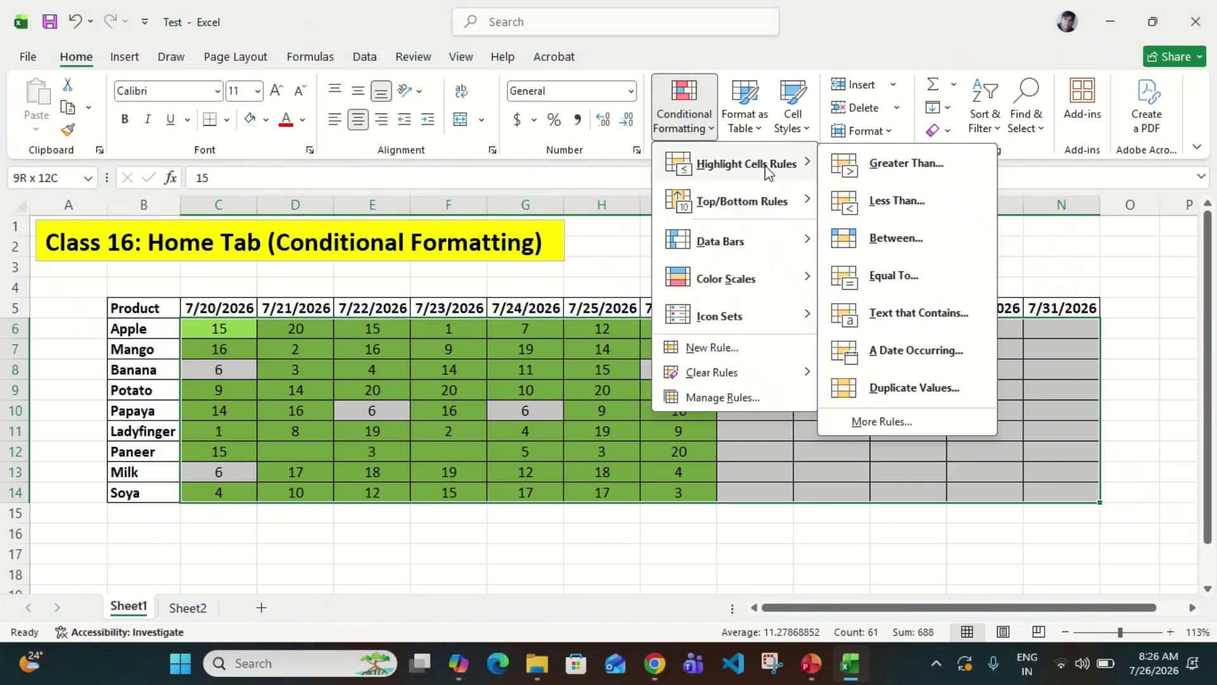
click(886, 421)
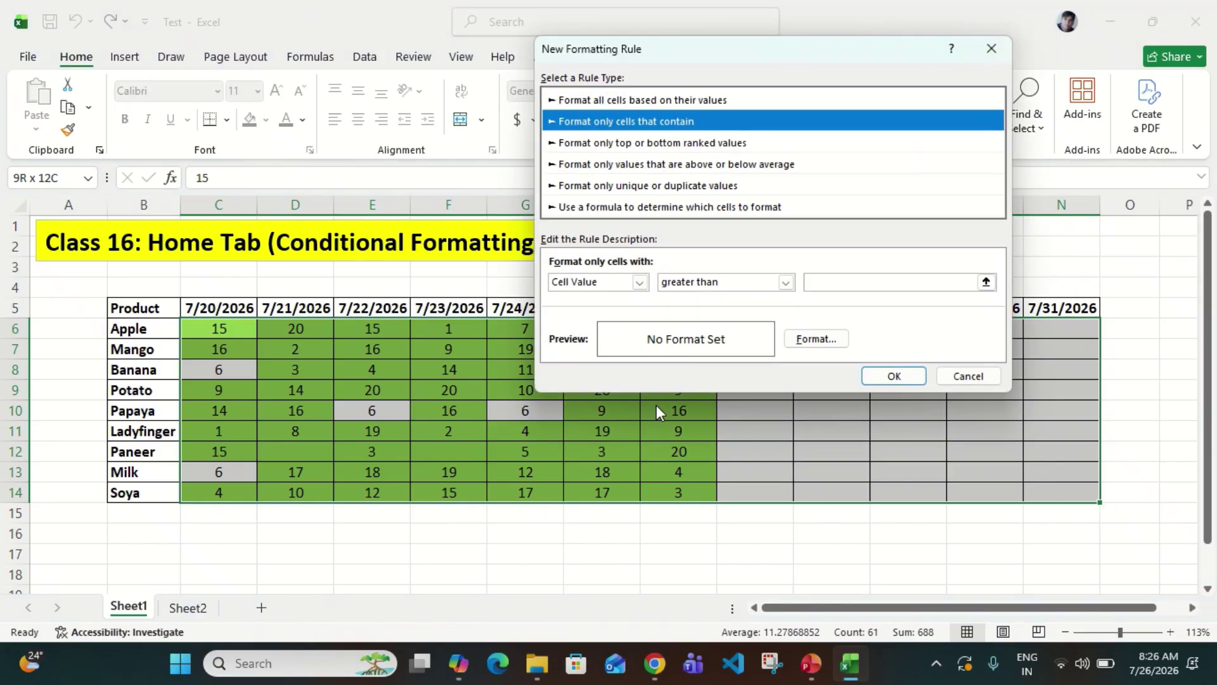
click(639, 282)
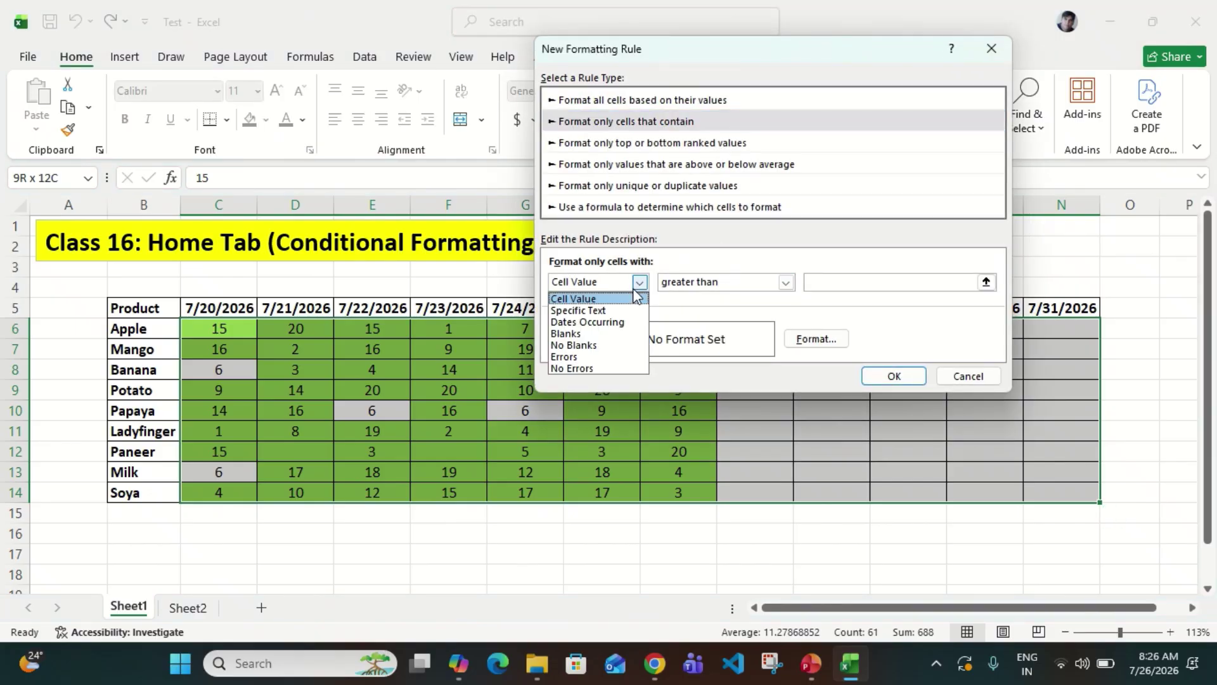
click(597, 334)
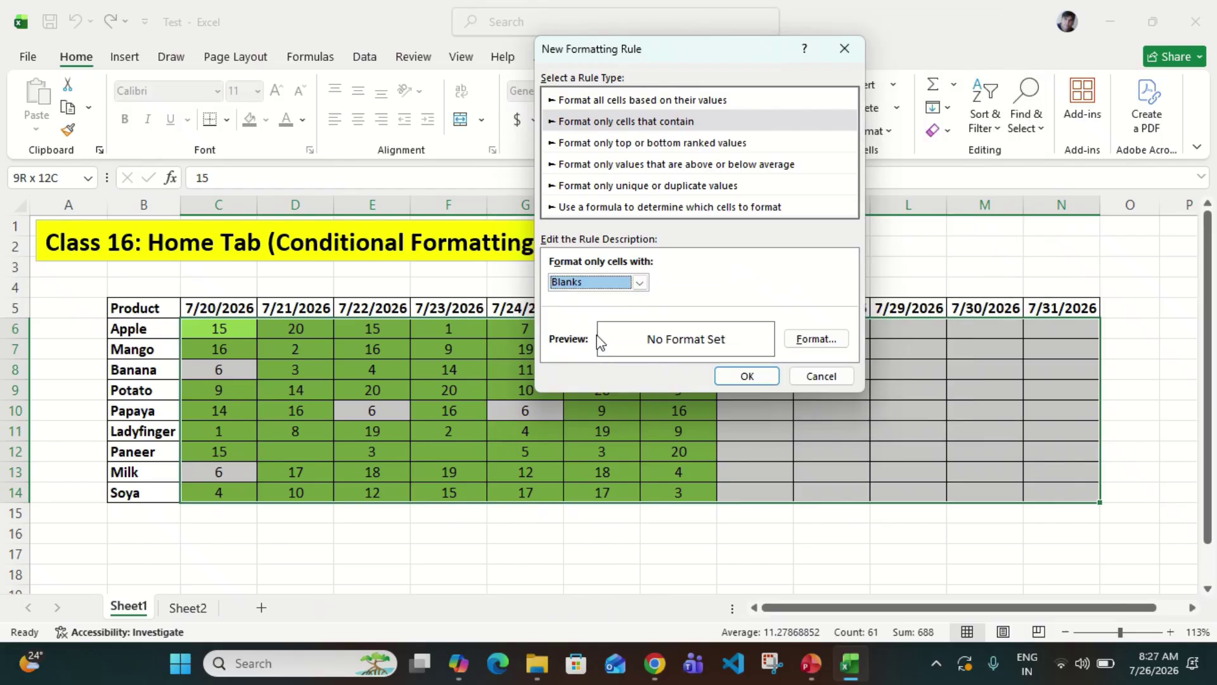
Give the blank-cell rule a red fill and apply it
click(816, 339)
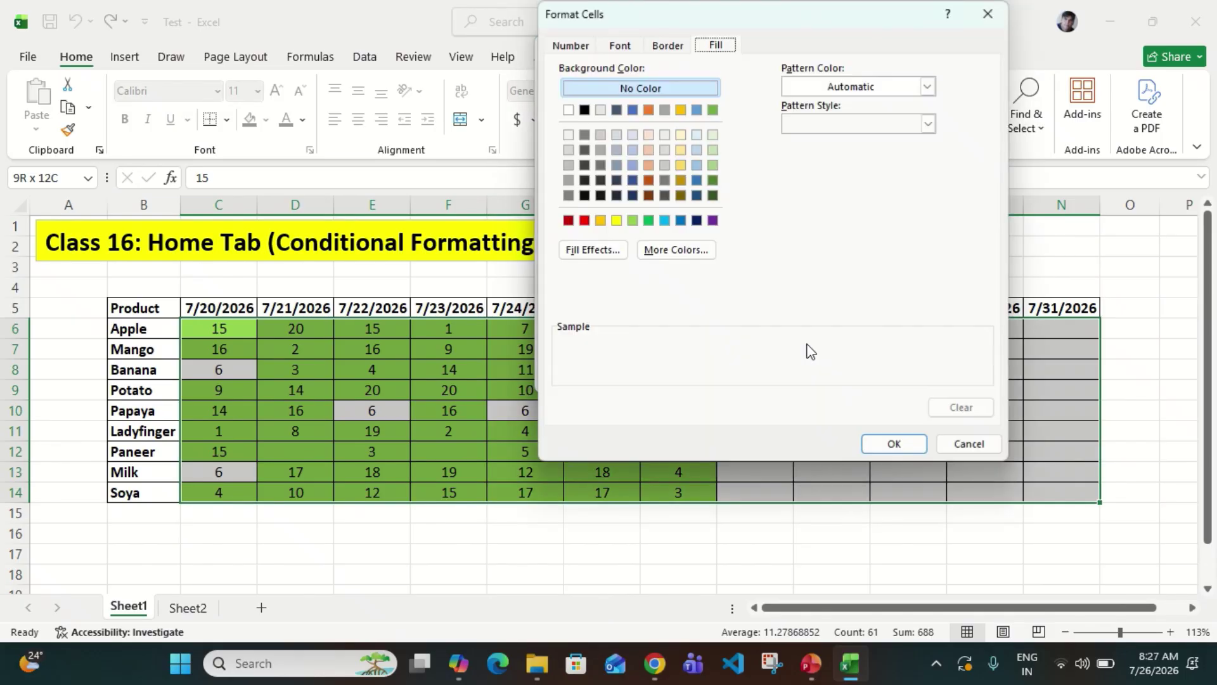
click(584, 220)
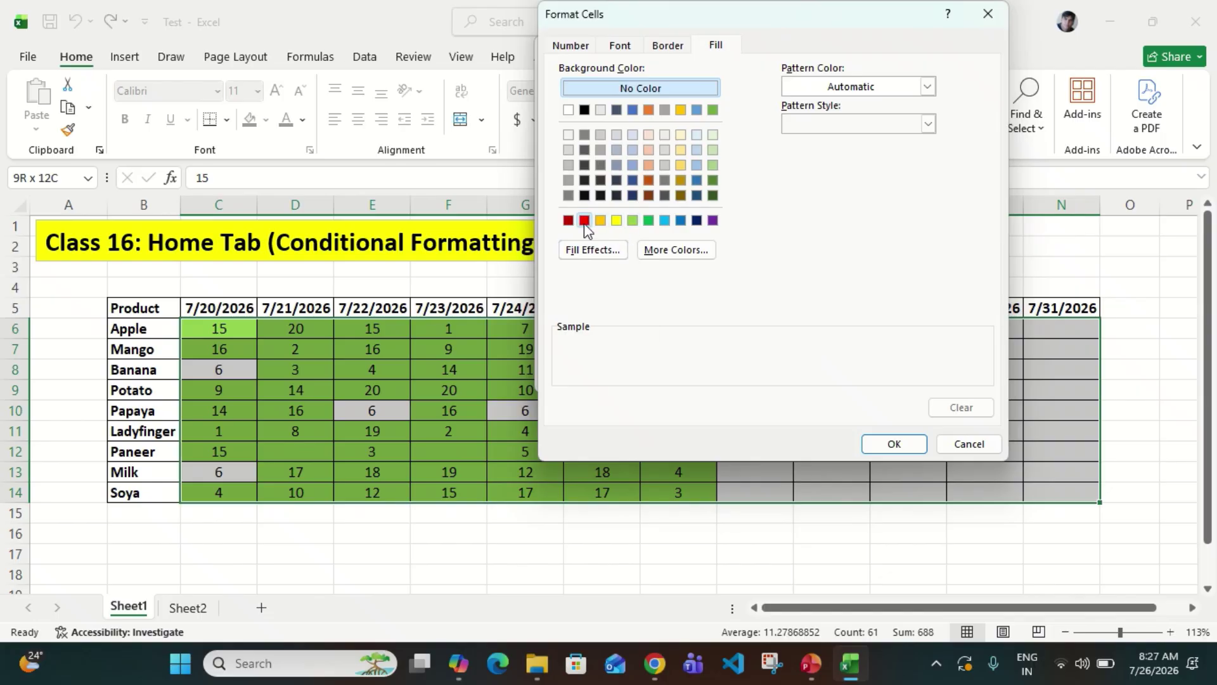
click(903, 448)
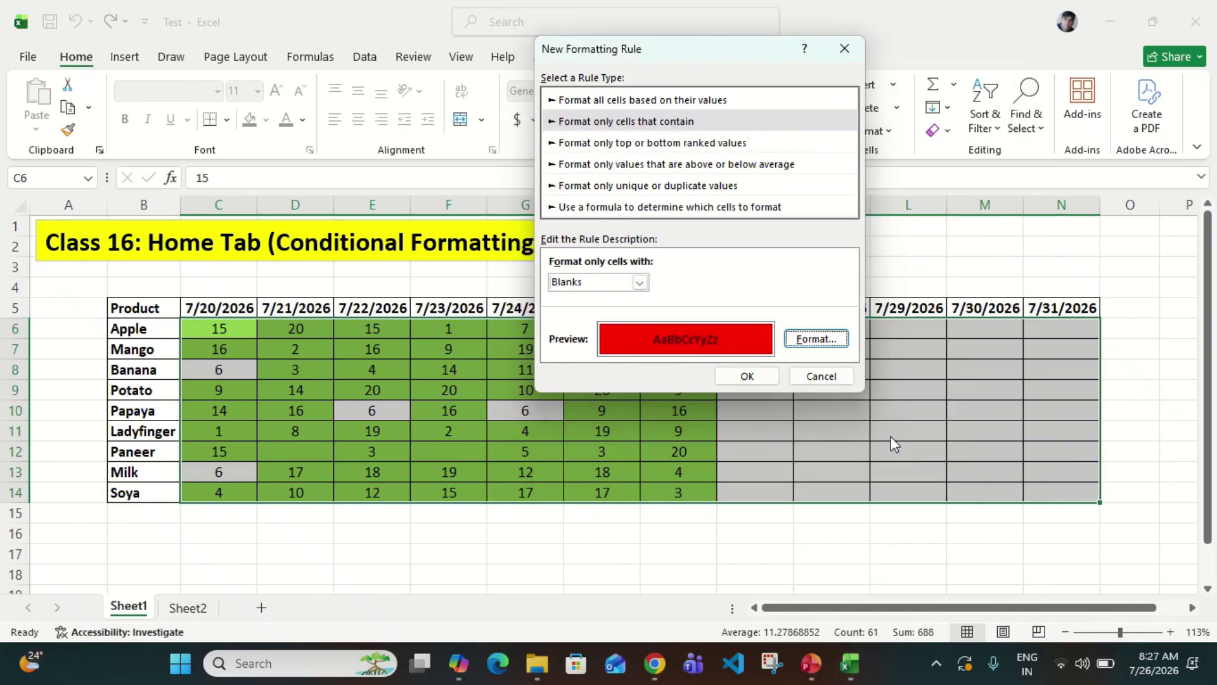
click(760, 376)
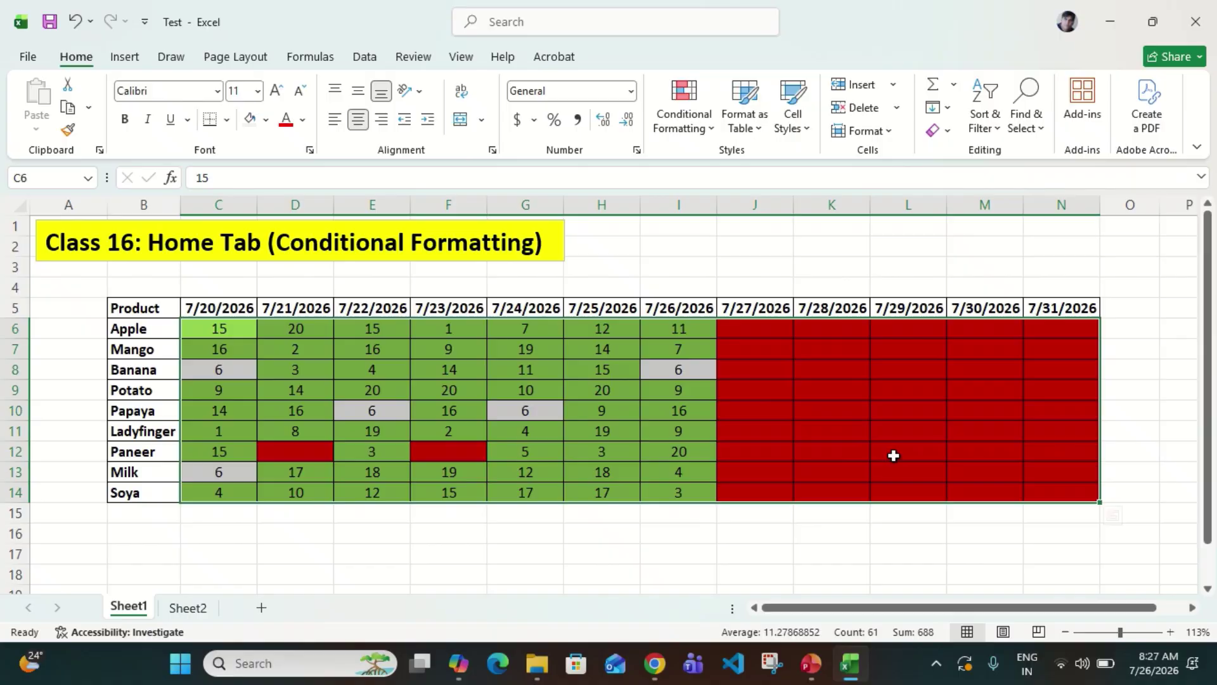
click(894, 454)
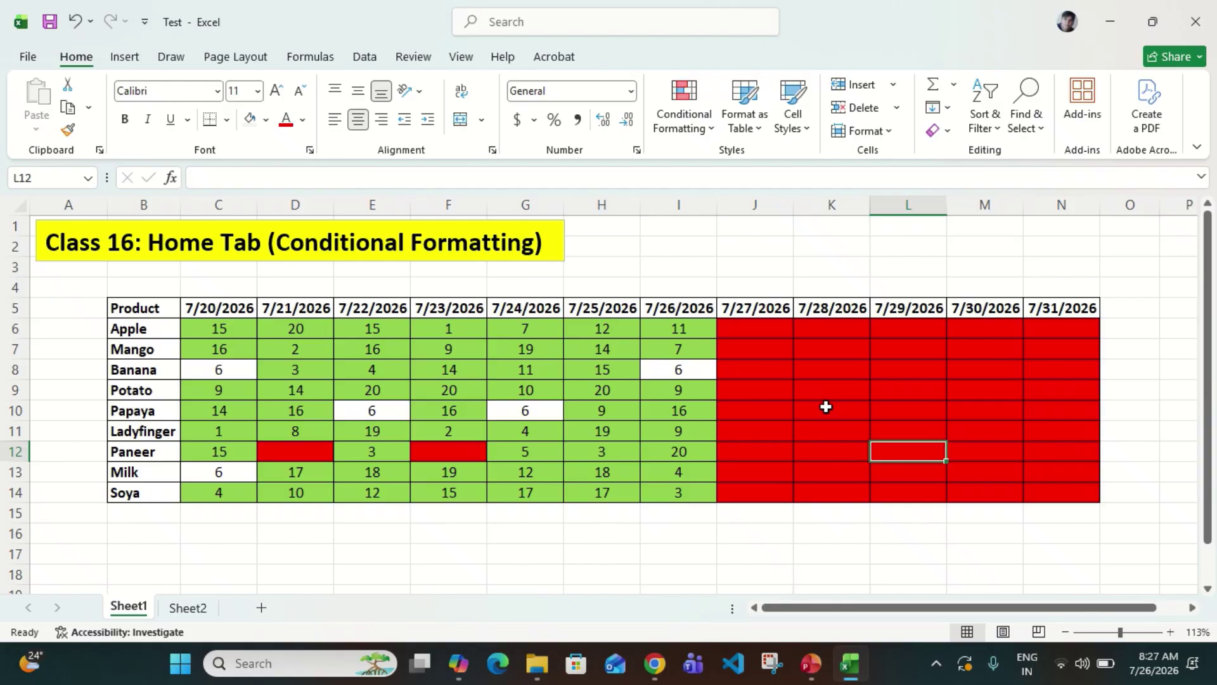
Clear all conditional formatting rules from the entire sheet
click(712, 130)
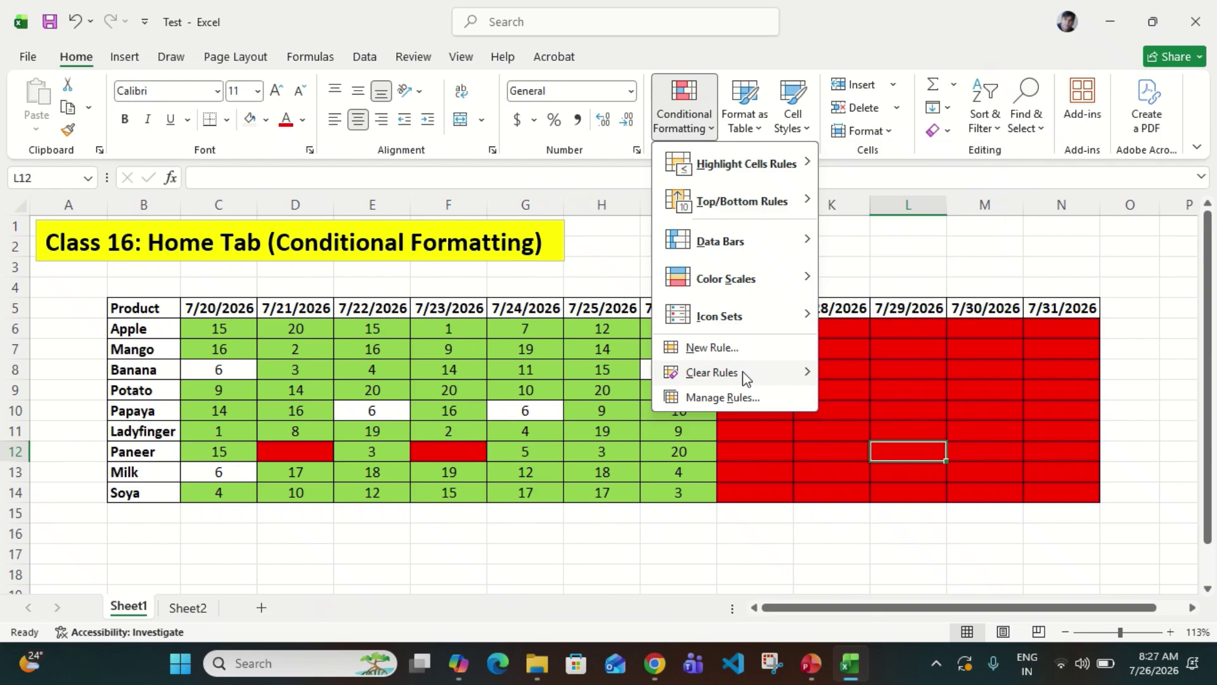
mouse_move(747, 377)
click(911, 399)
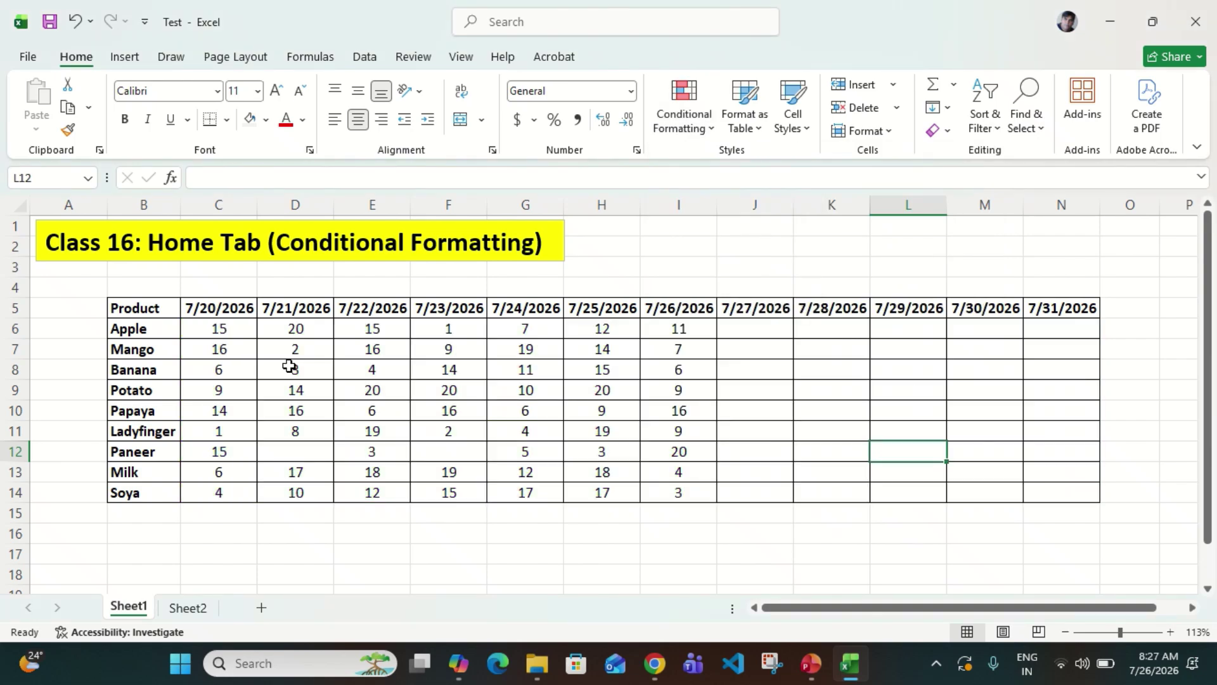
click(223, 345)
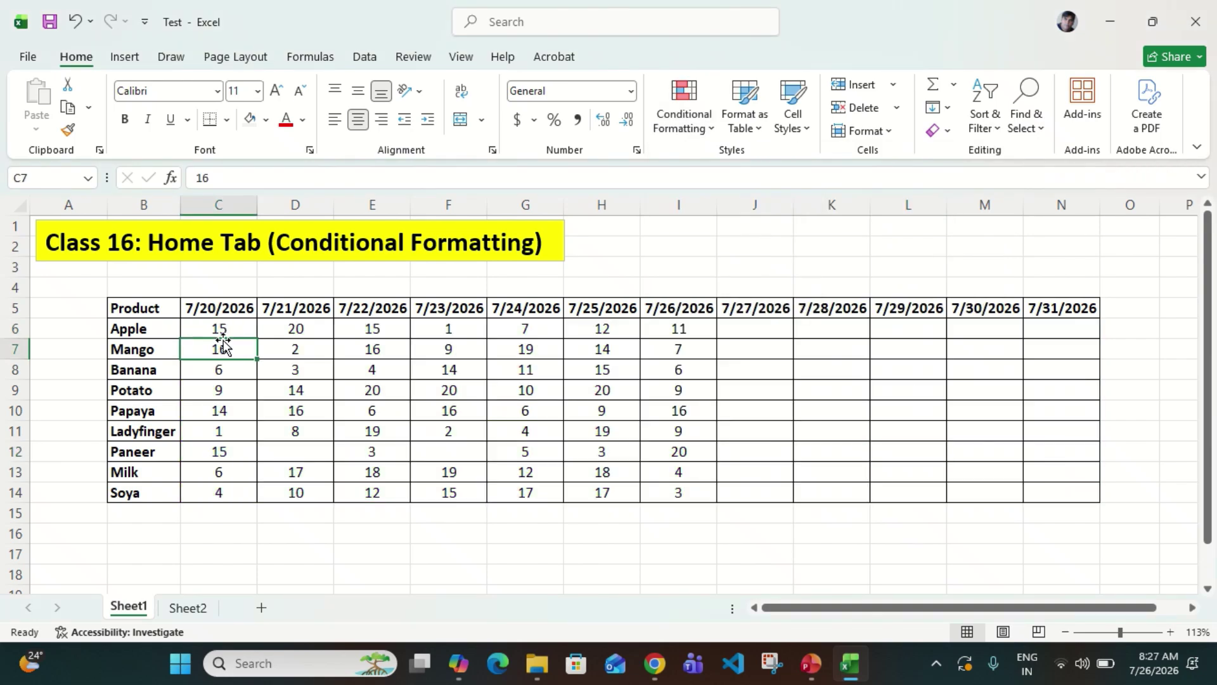
click(223, 336)
key(ctrl+shift+Right)
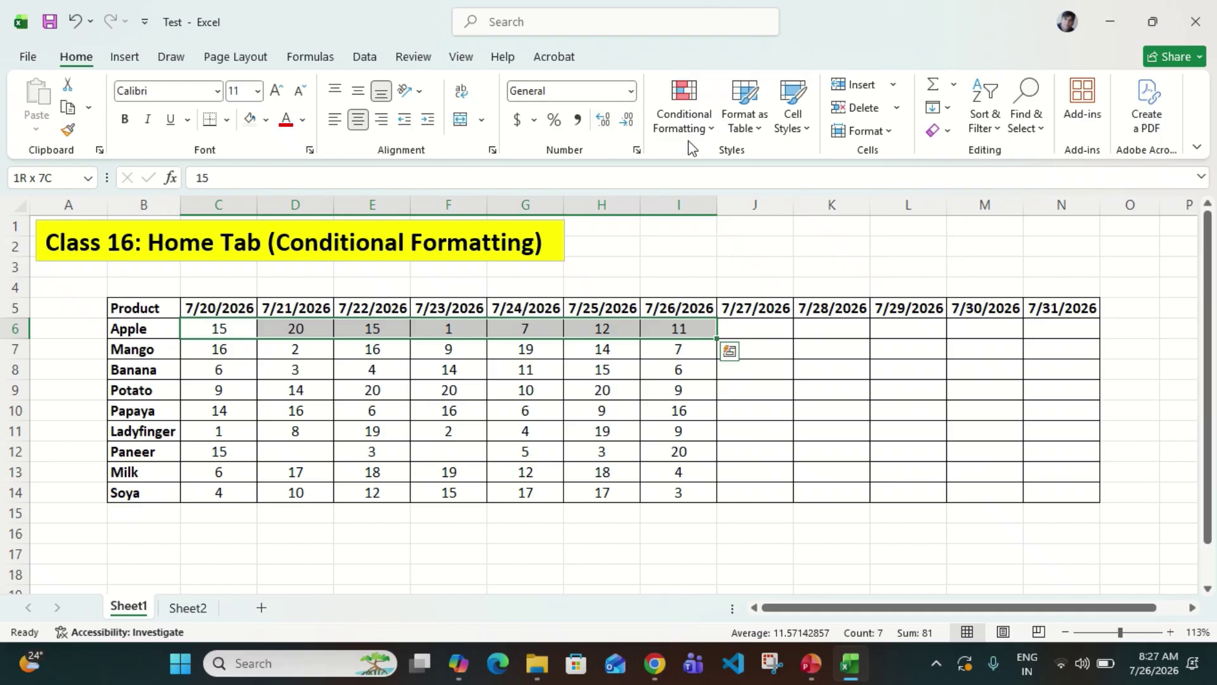
click(691, 124)
mouse_move(734, 201)
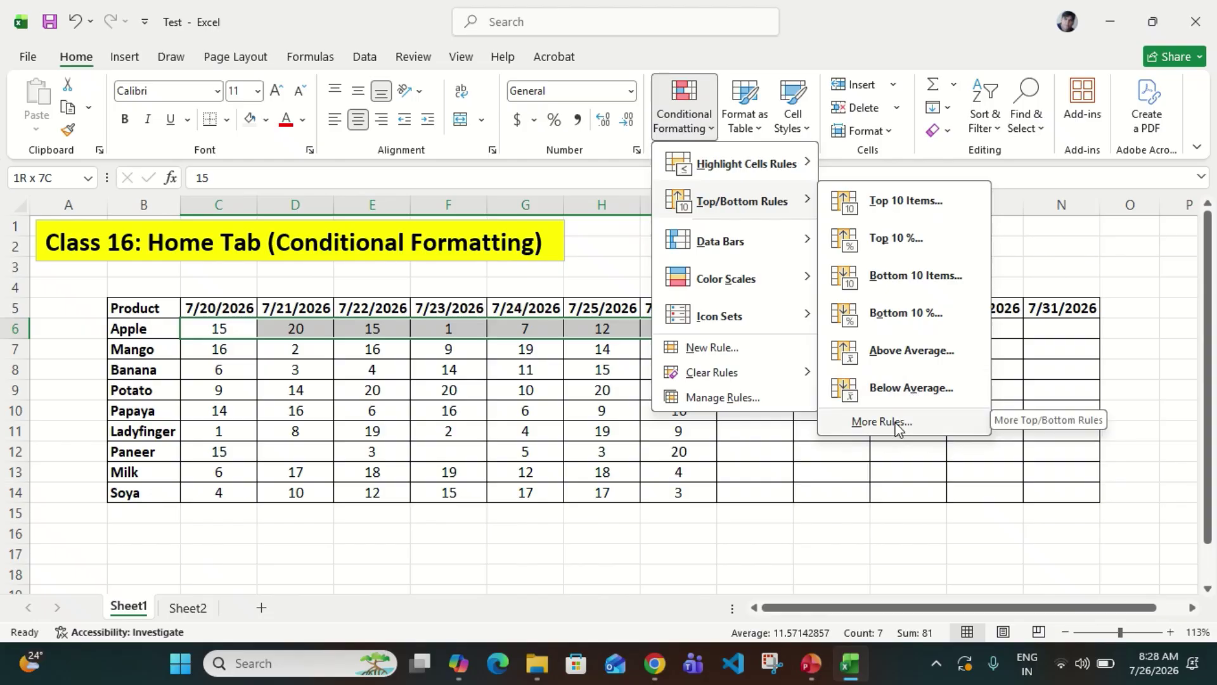
click(451, 330)
Apply a Top 10 Items rule to C6:I14 with Light Red Fill with Dark Red Text
click(241, 339)
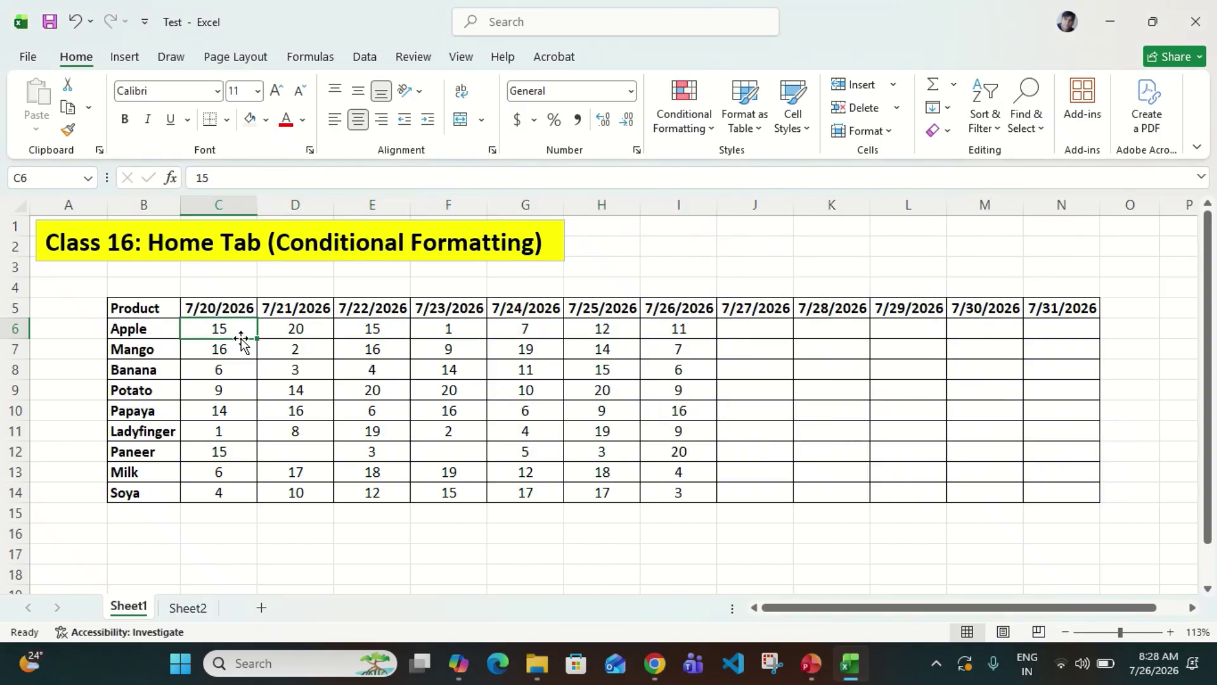
key(ctrl+shift+Right)
key(ctrl+shift+Down)
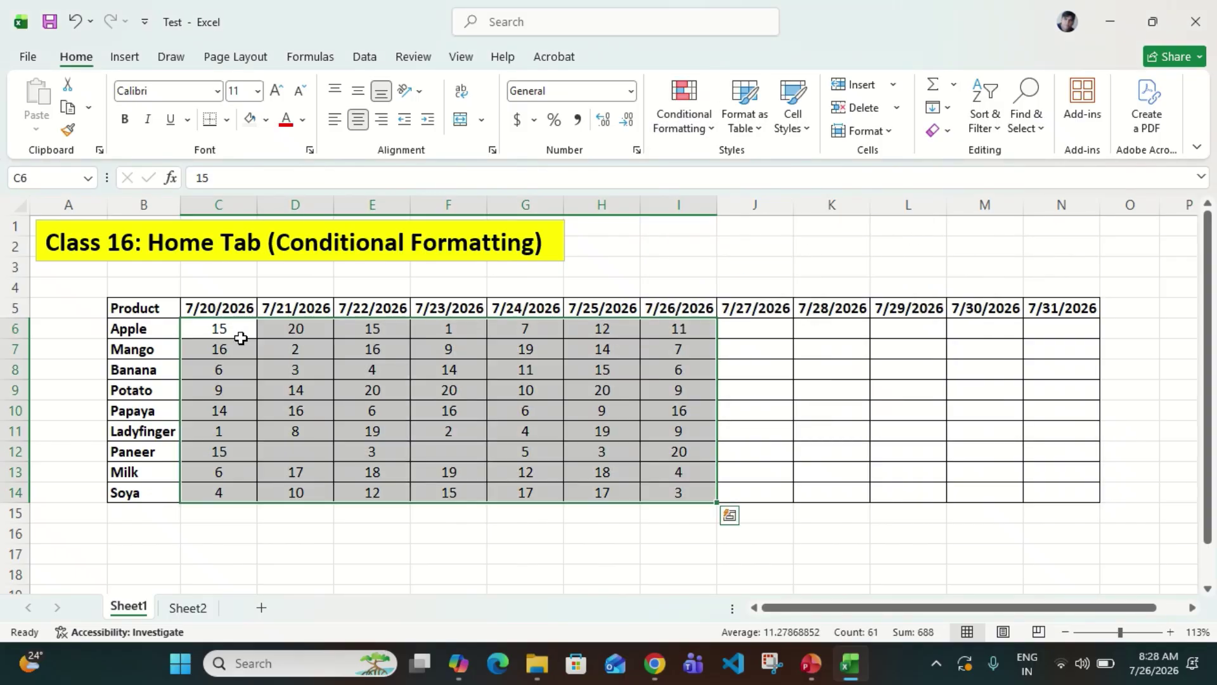
click(703, 129)
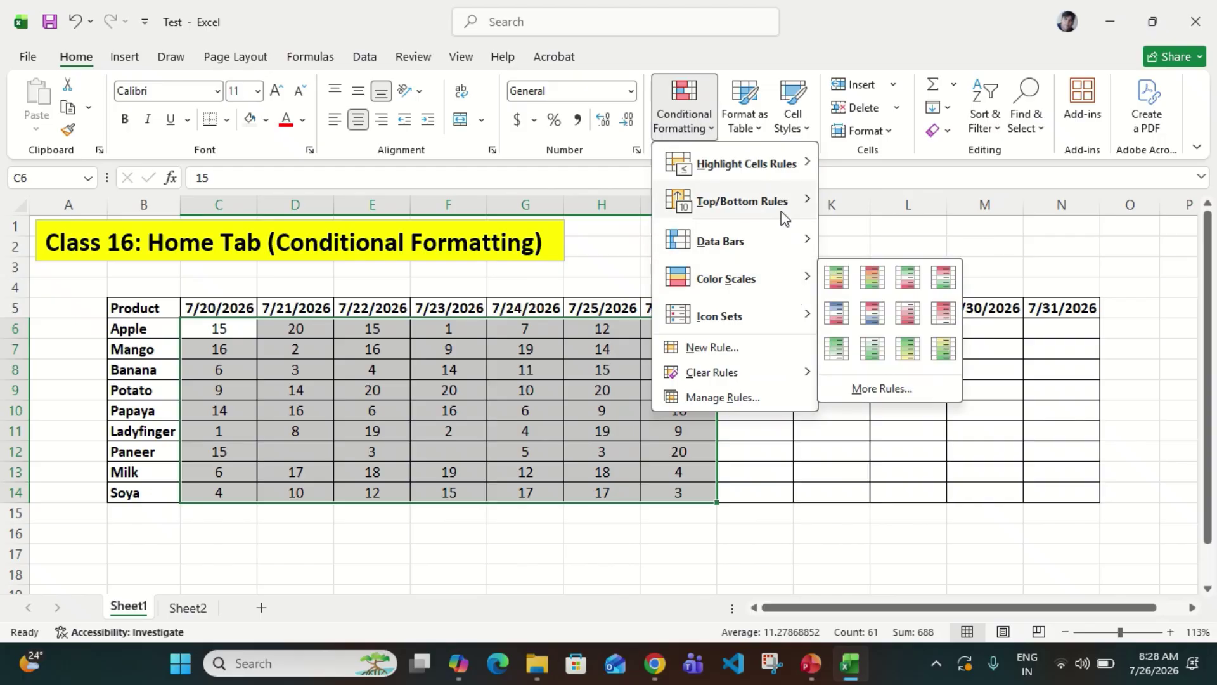
mouse_move(796, 203)
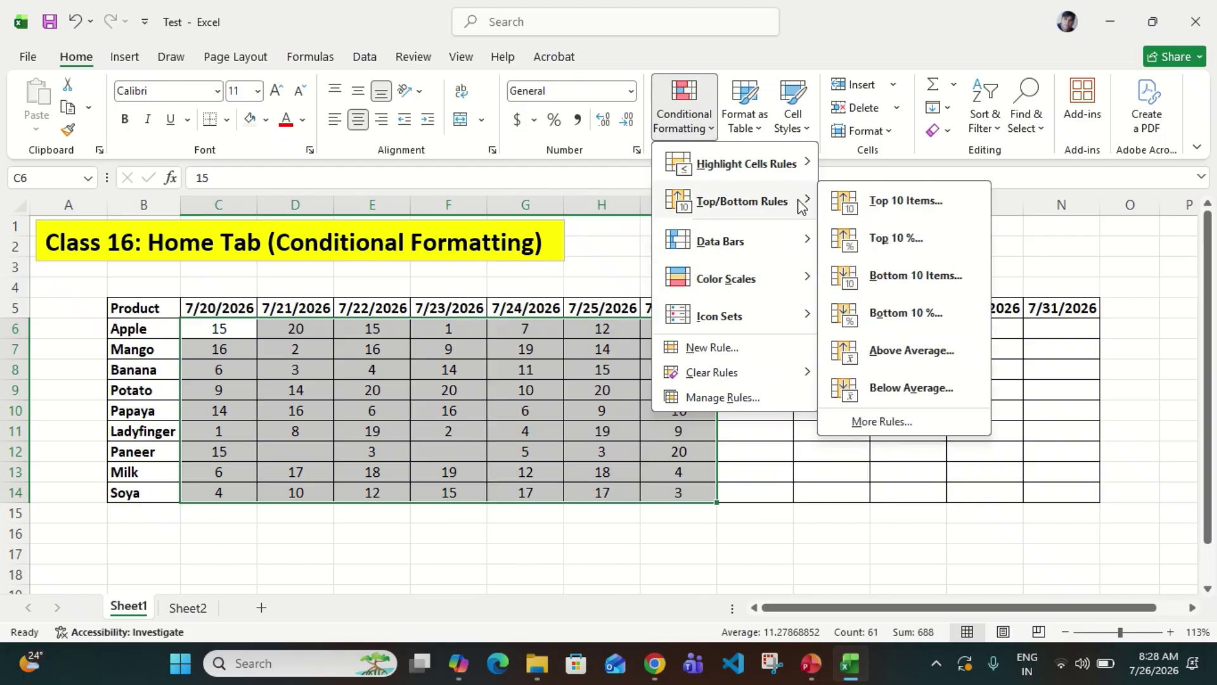
click(900, 201)
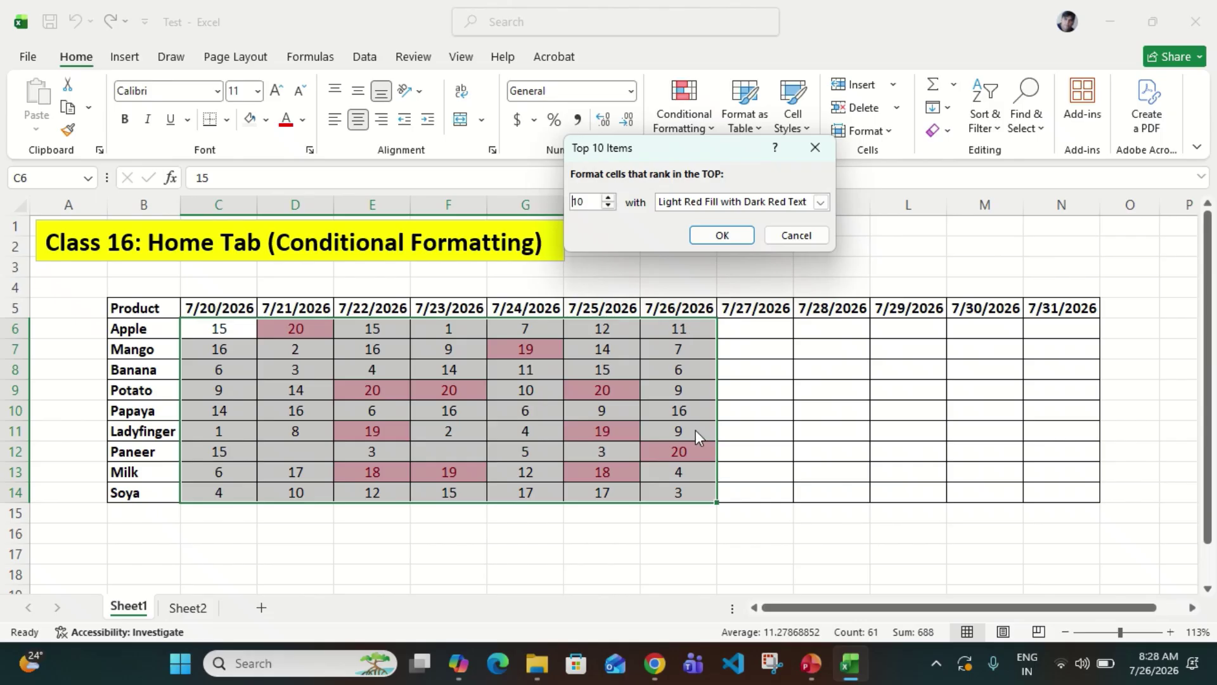
click(721, 237)
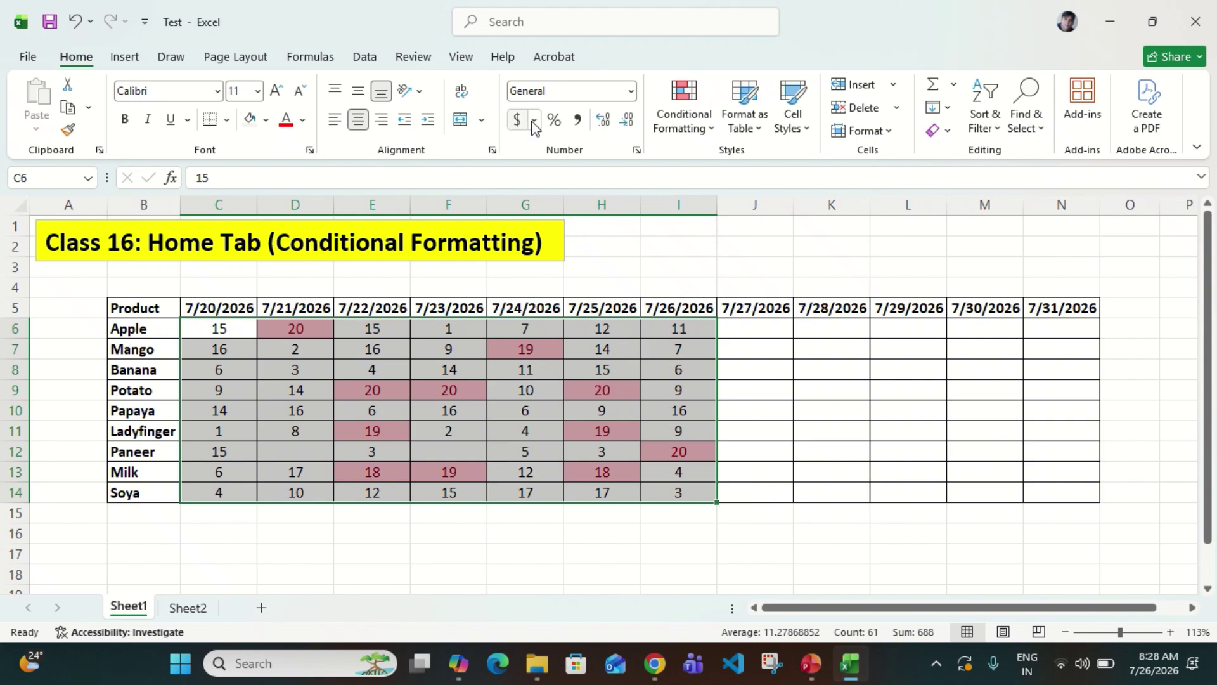
Apply a Top 10% rule to C6:I14 with Light Red Fill with Dark Red Text
click(704, 127)
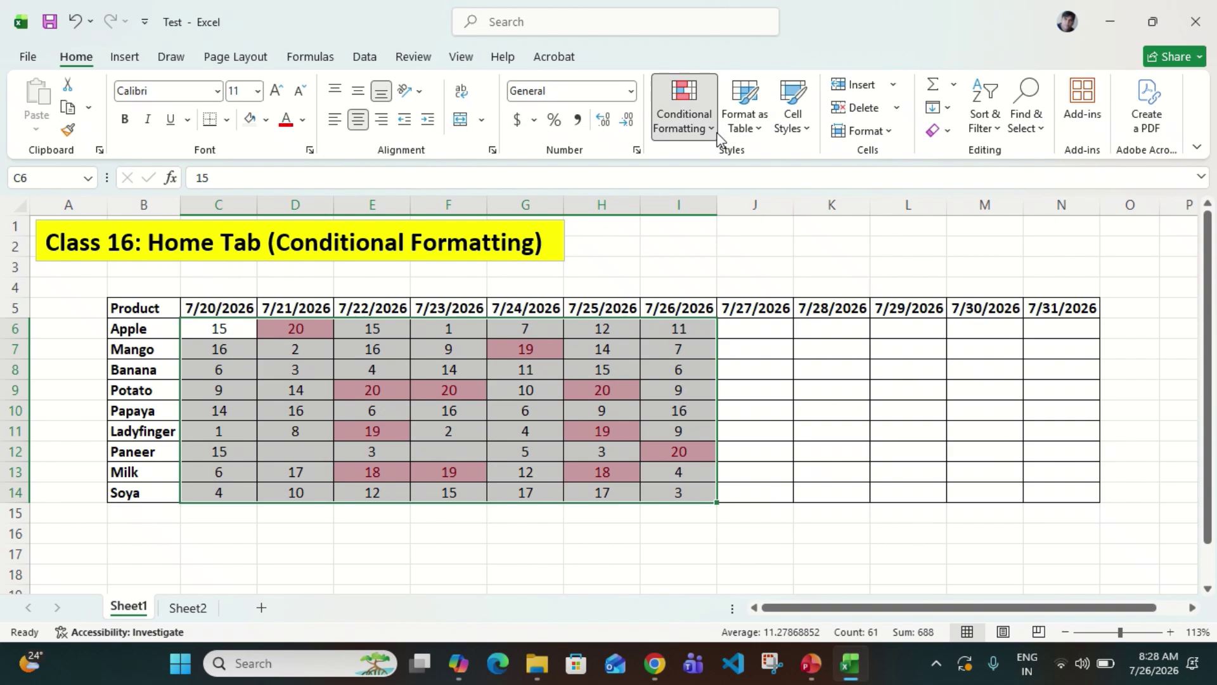
mouse_move(747, 242)
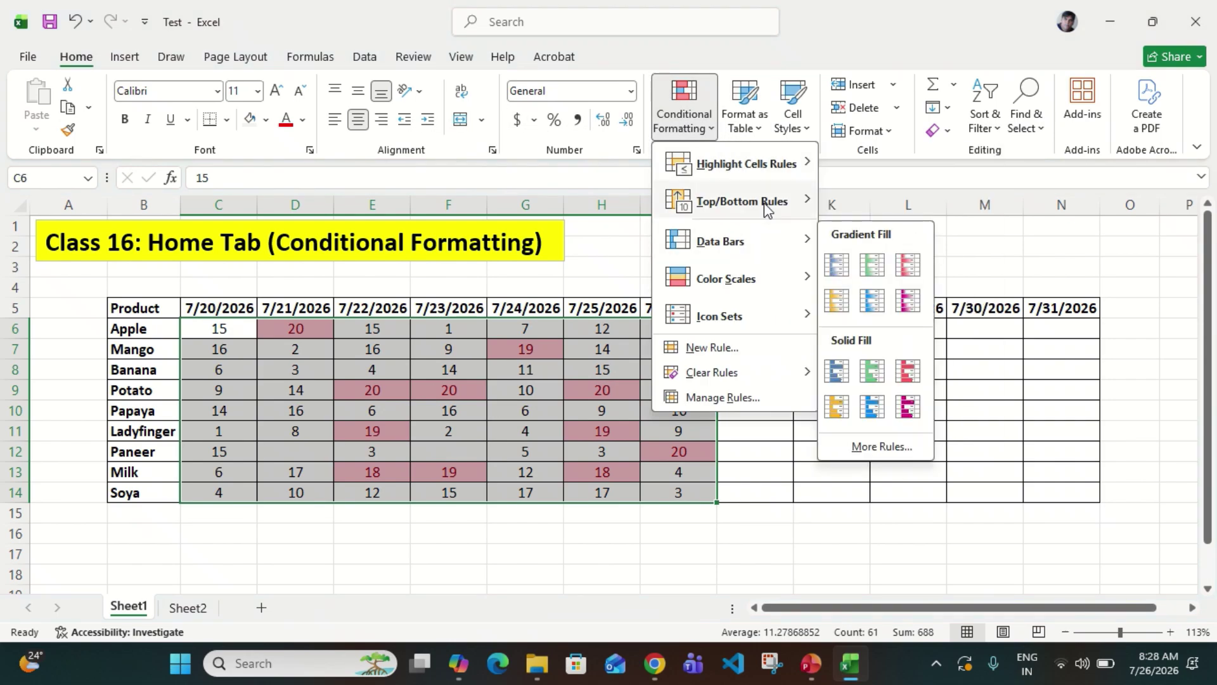
mouse_move(786, 205)
click(927, 248)
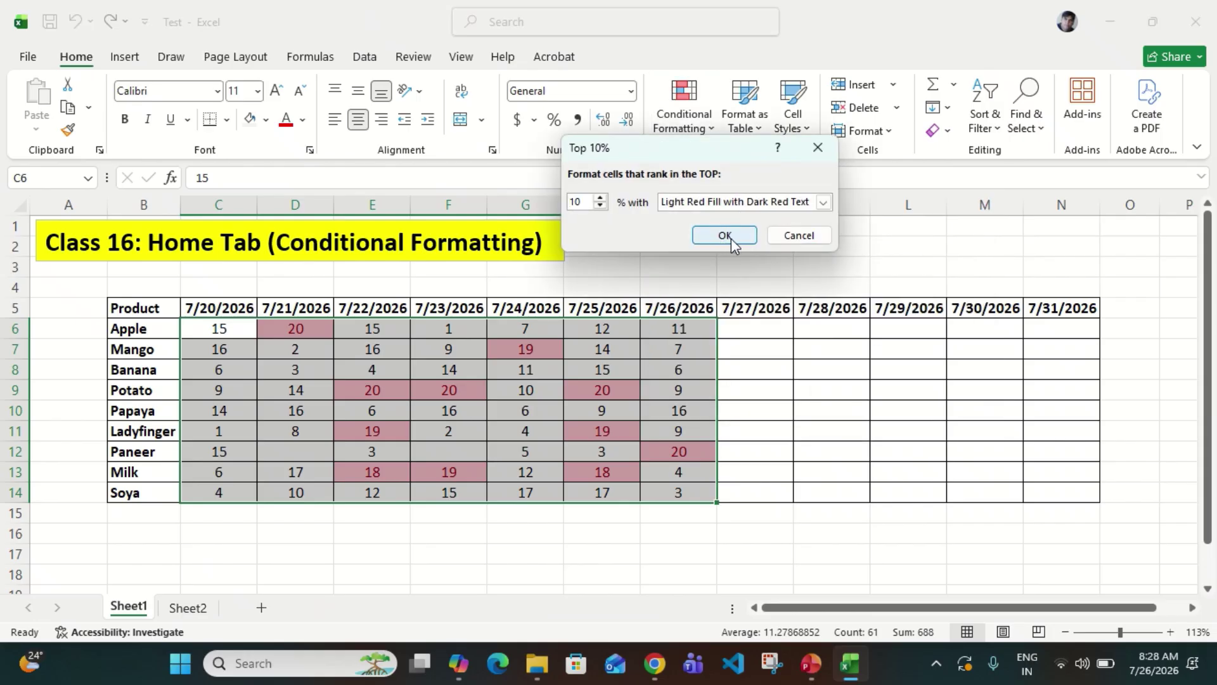
click(724, 237)
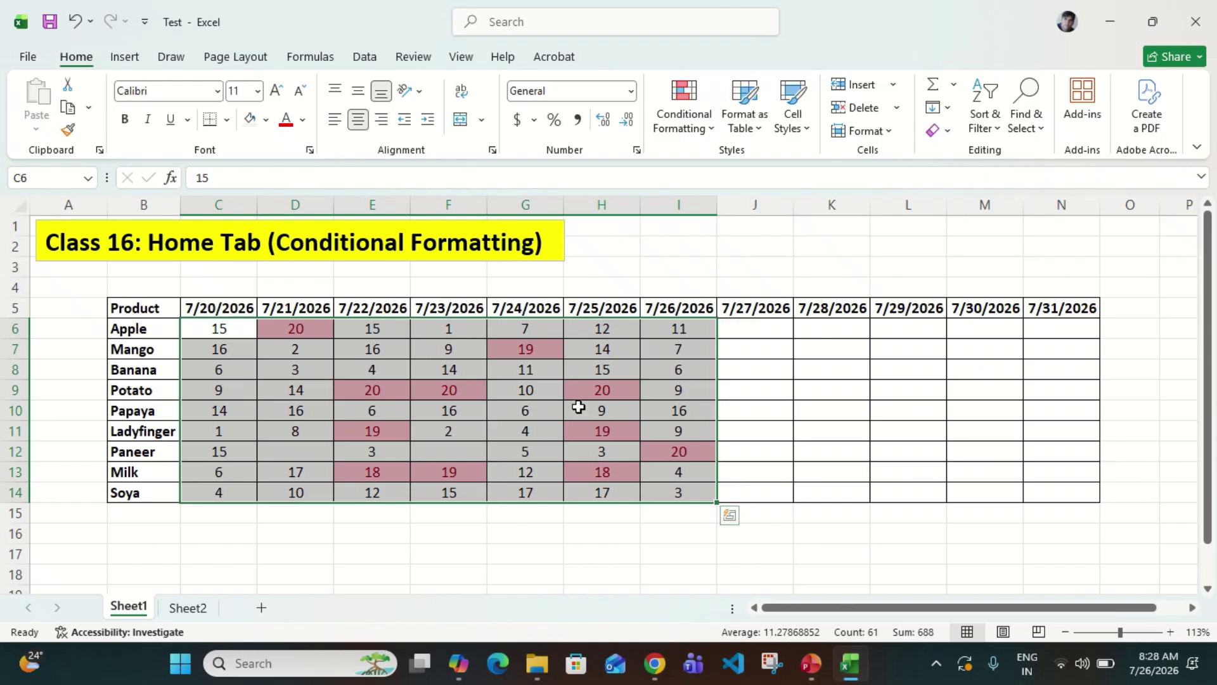
Set the Milk quantity for 7/22/2026 to 10
click(389, 480)
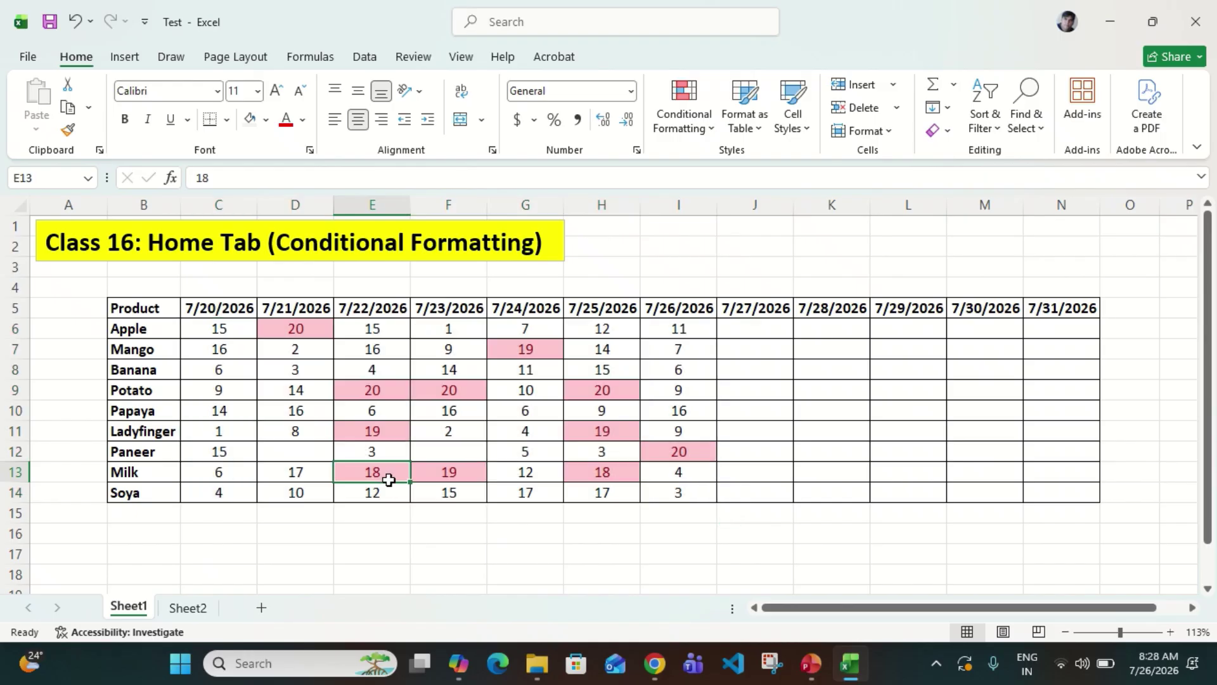
text(10)
key(Return)
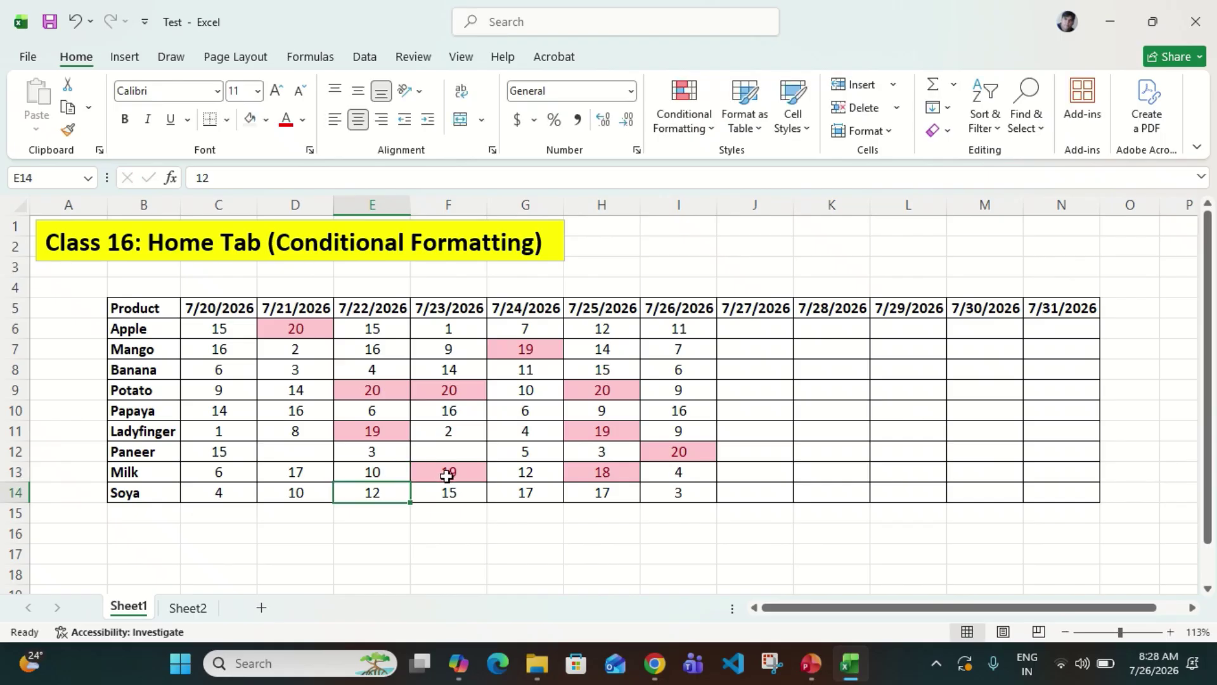
Preview a Bottom 10 Items rule on C6:I14 with Yellow Fill with Dark Yellow Text, and cancel it
click(206, 330)
key(ctrl+shift+Right)
key(ctrl+shift+Down)
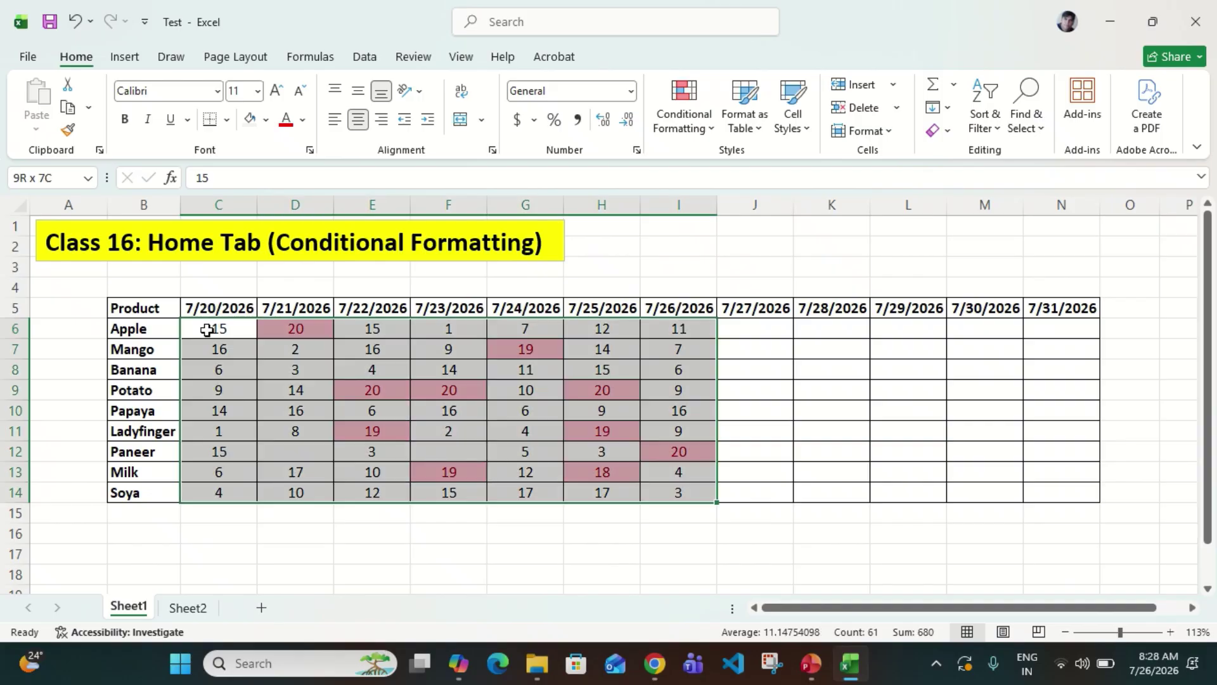
click(709, 122)
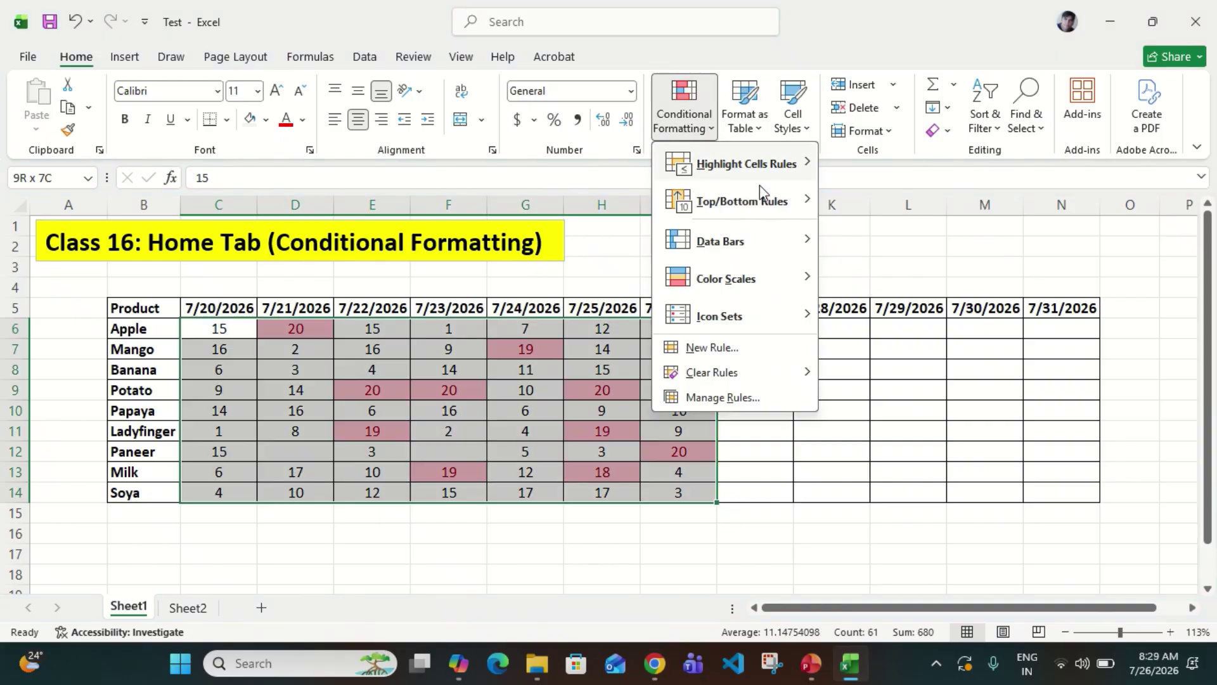
mouse_move(804, 203)
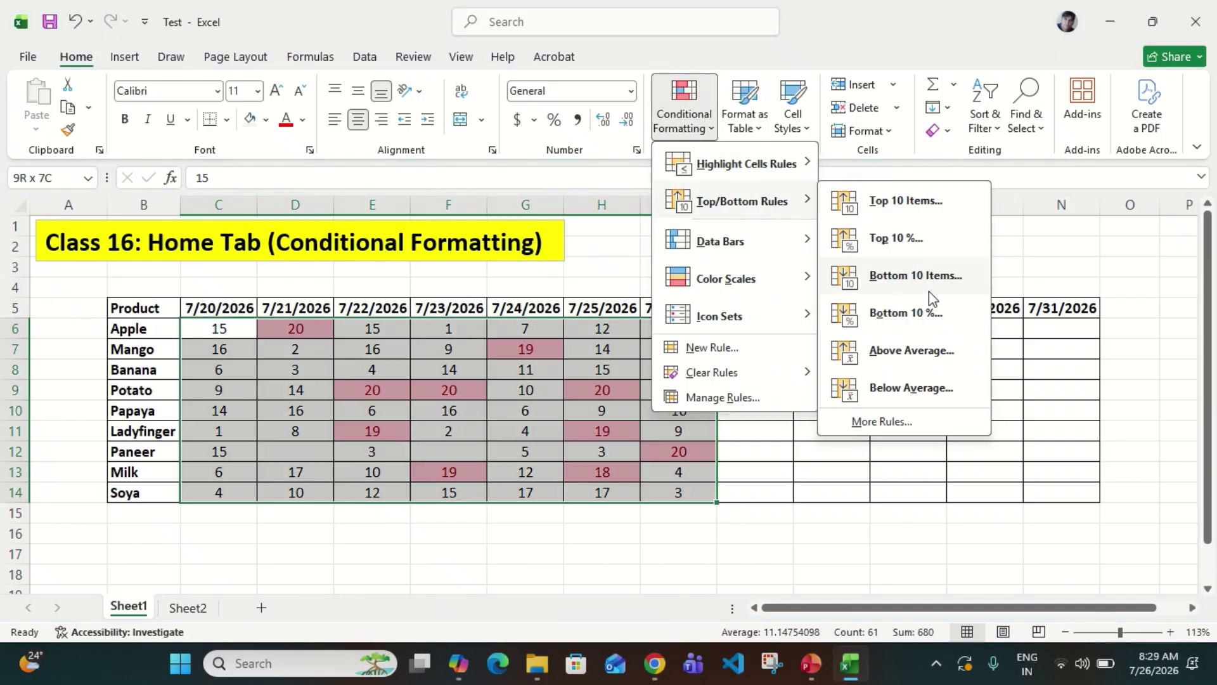
click(949, 276)
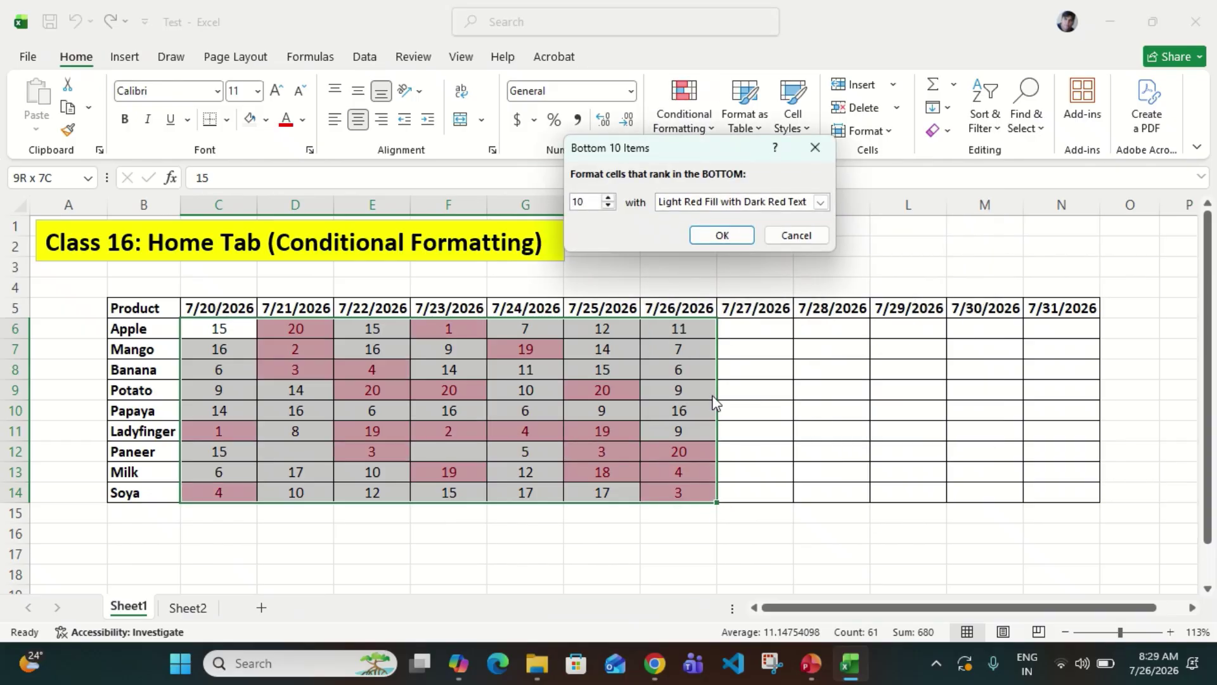
click(821, 203)
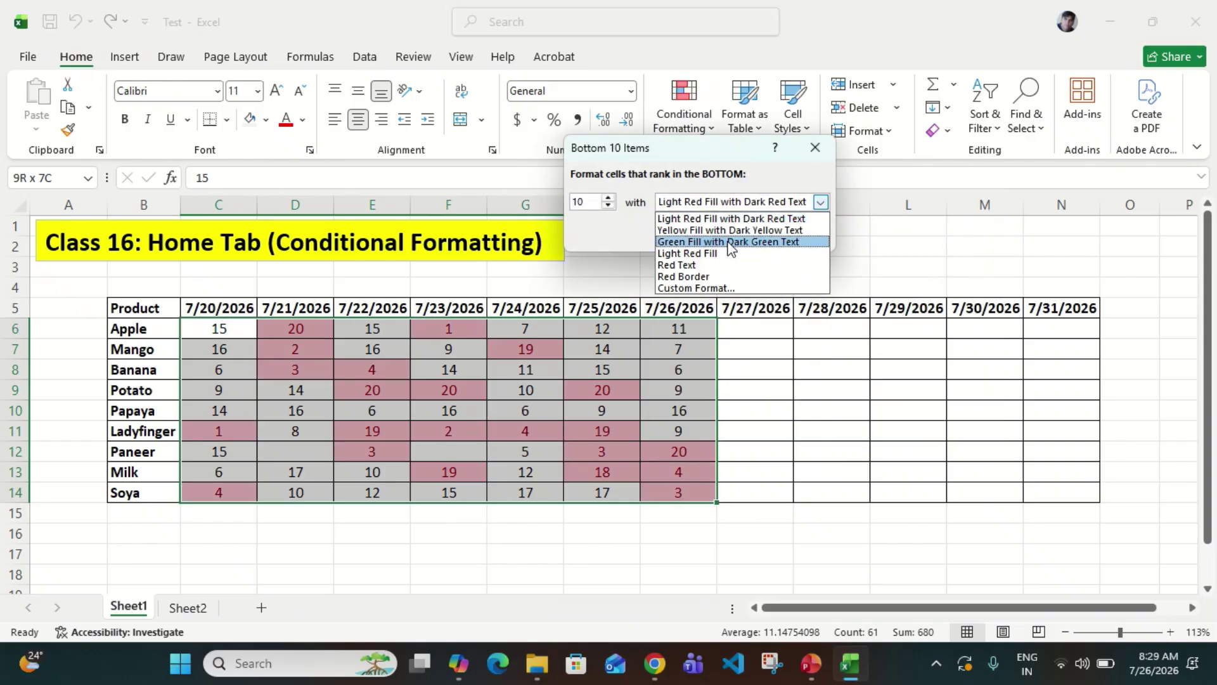
click(750, 233)
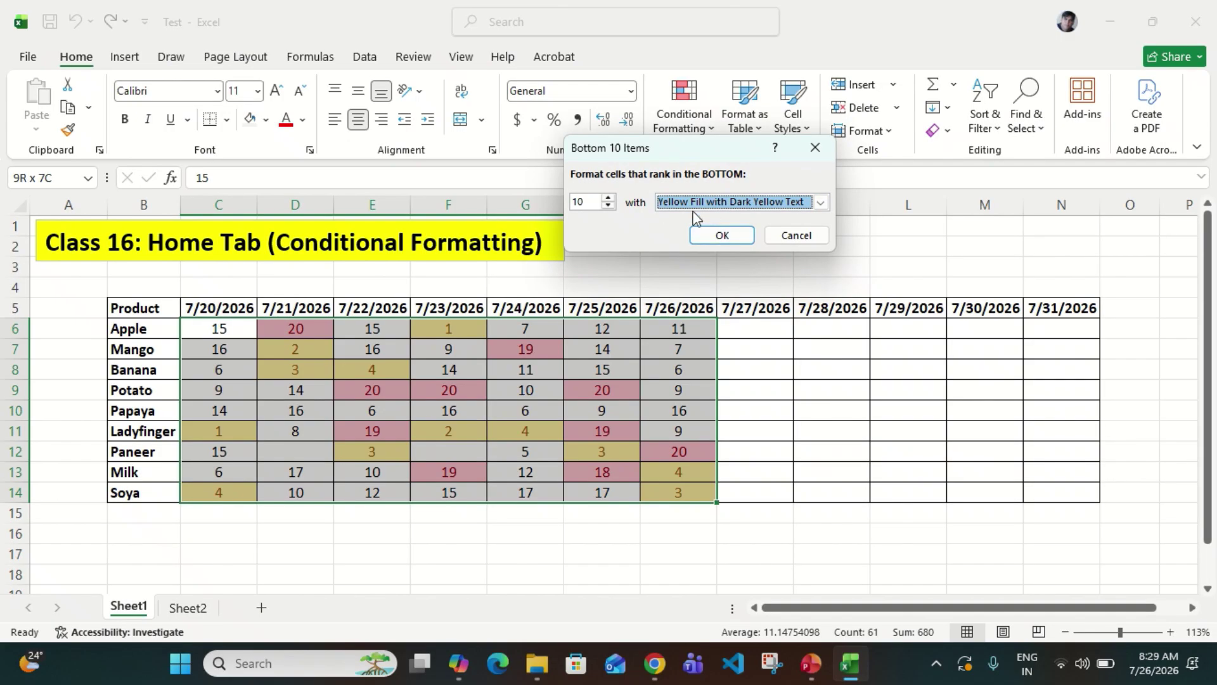
key(Escape)
Preview a Bottom 10% rule on C6:I14 with Yellow Fill with Dark Yellow Text, and cancel it
click(715, 137)
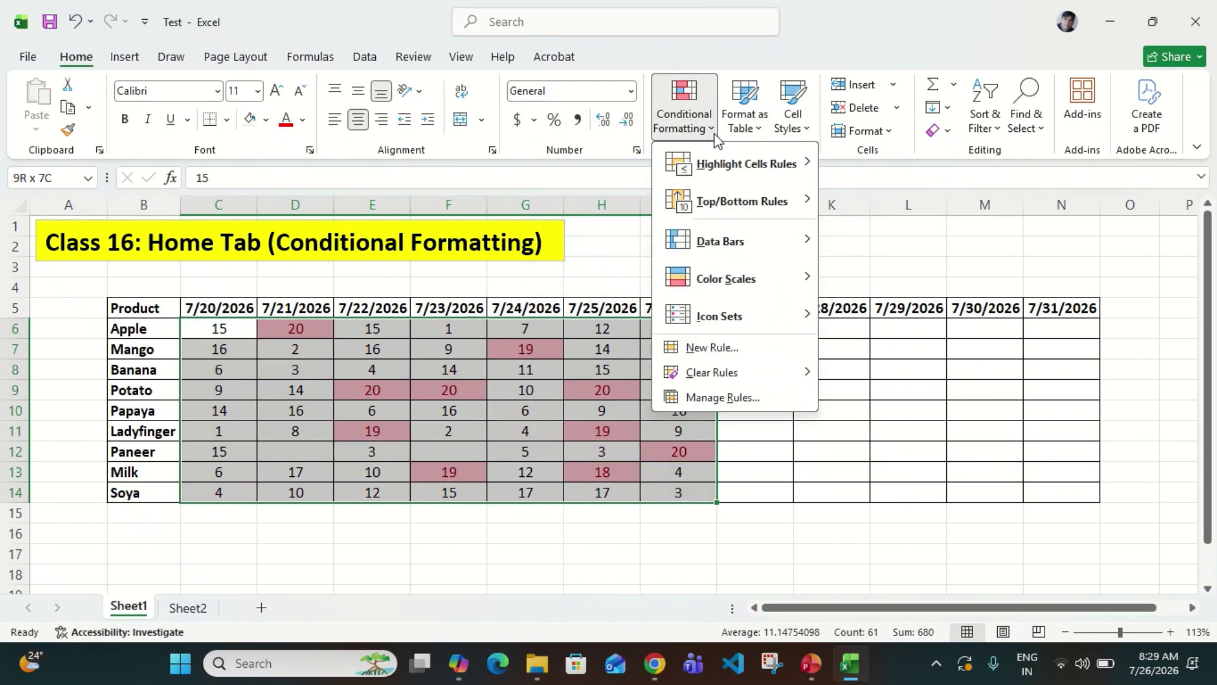
mouse_move(746, 208)
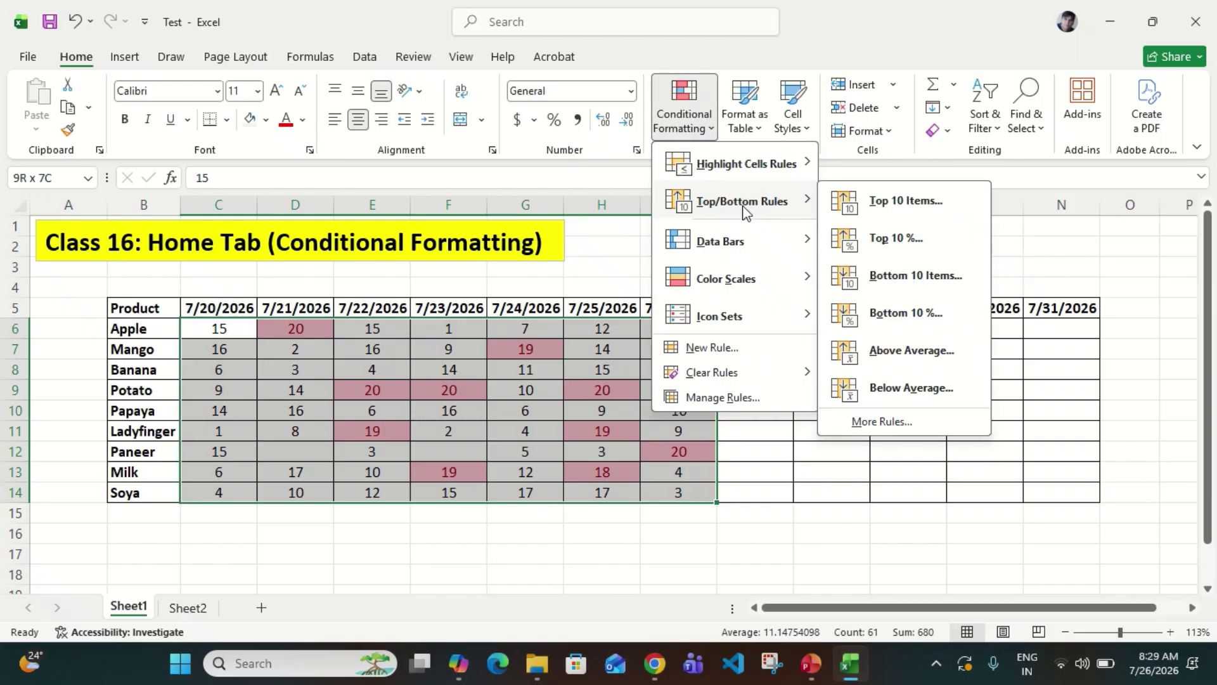
click(925, 317)
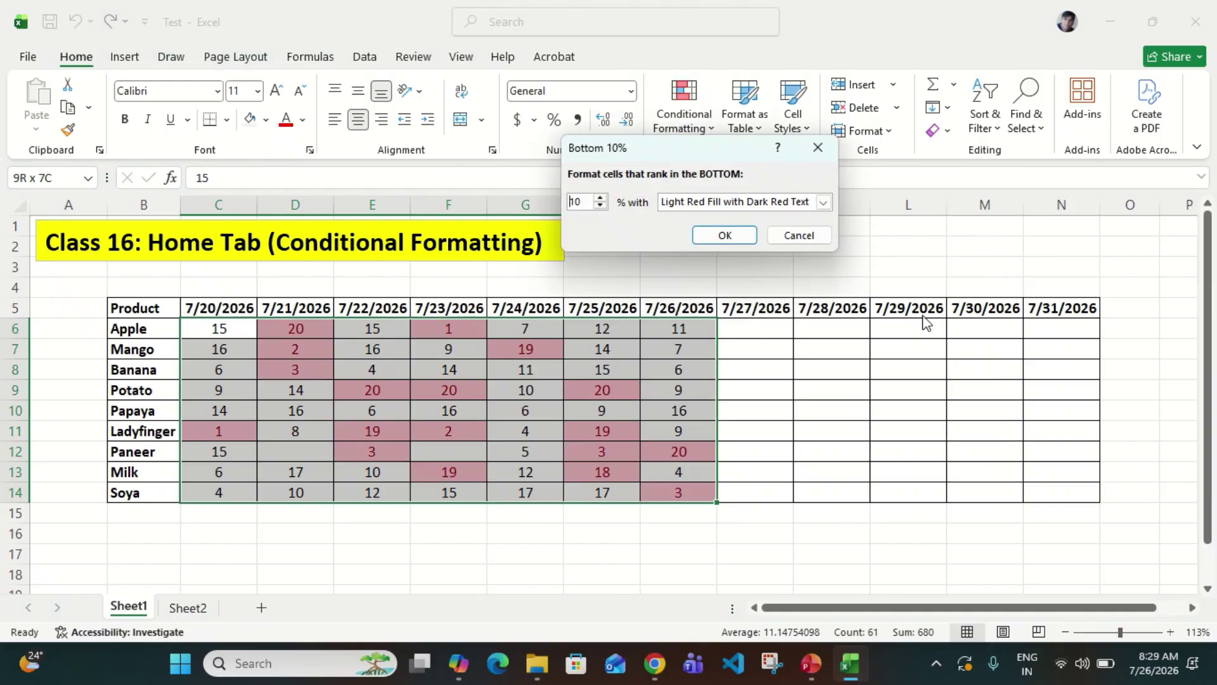
click(804, 203)
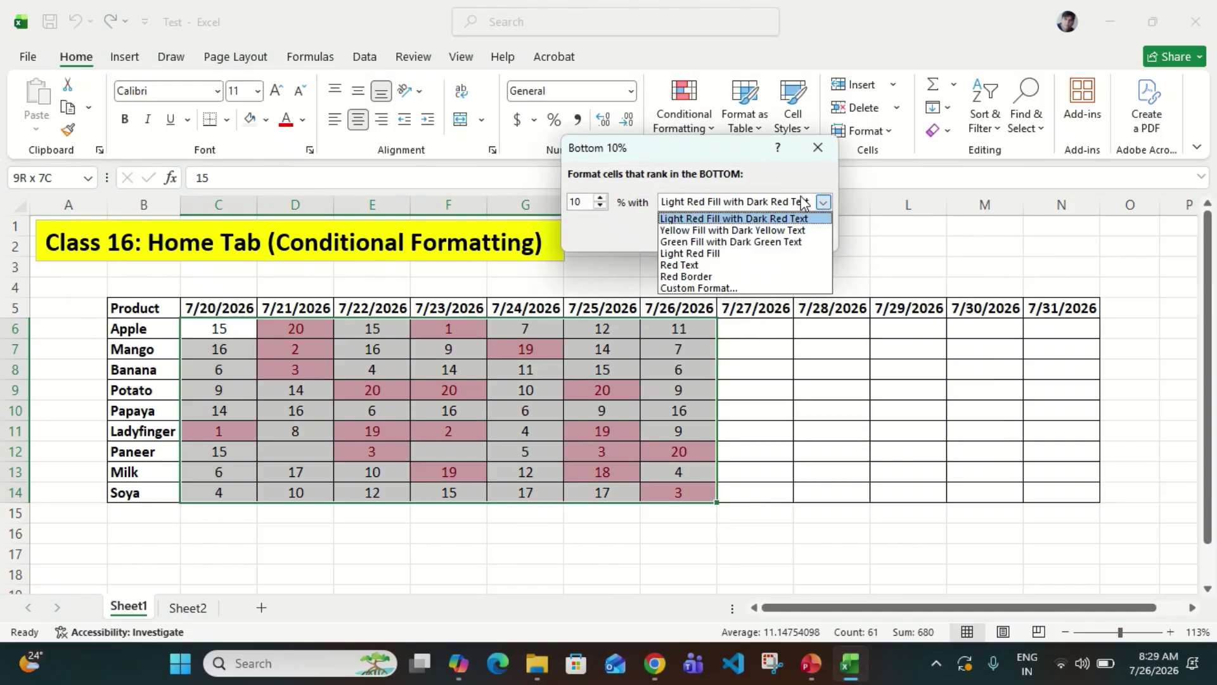
click(741, 230)
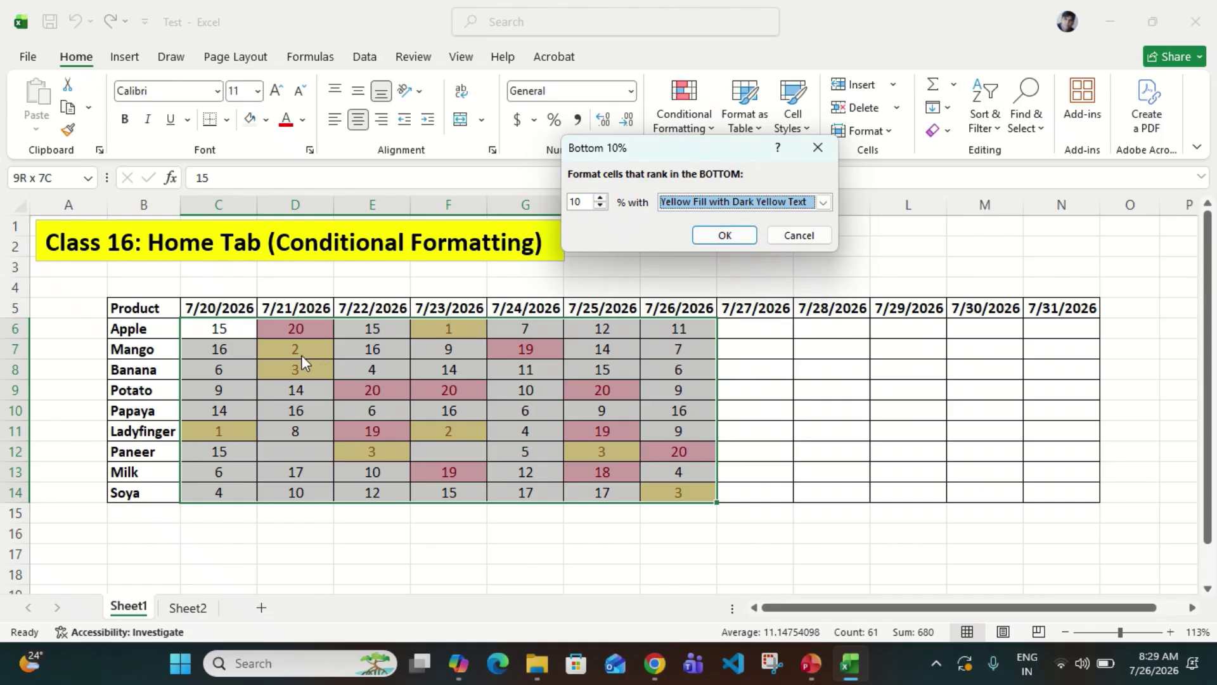
key(Escape)
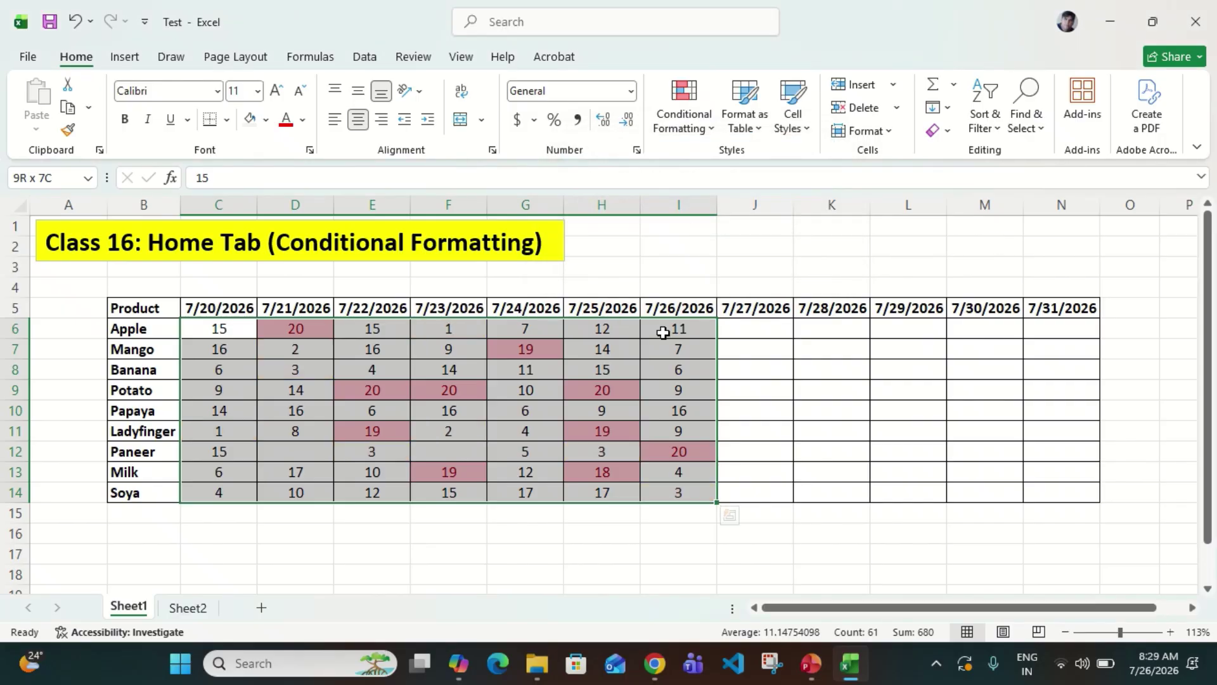
Clear the conditional formatting rules from the entire sheet
click(703, 129)
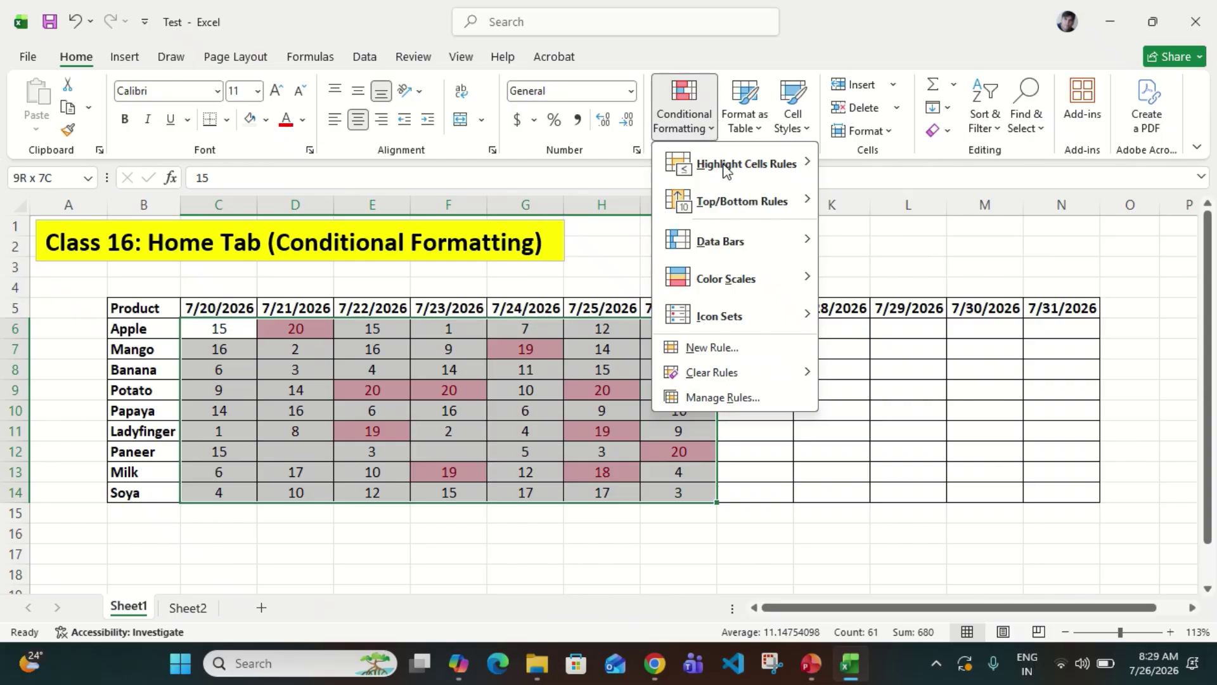
mouse_move(741, 376)
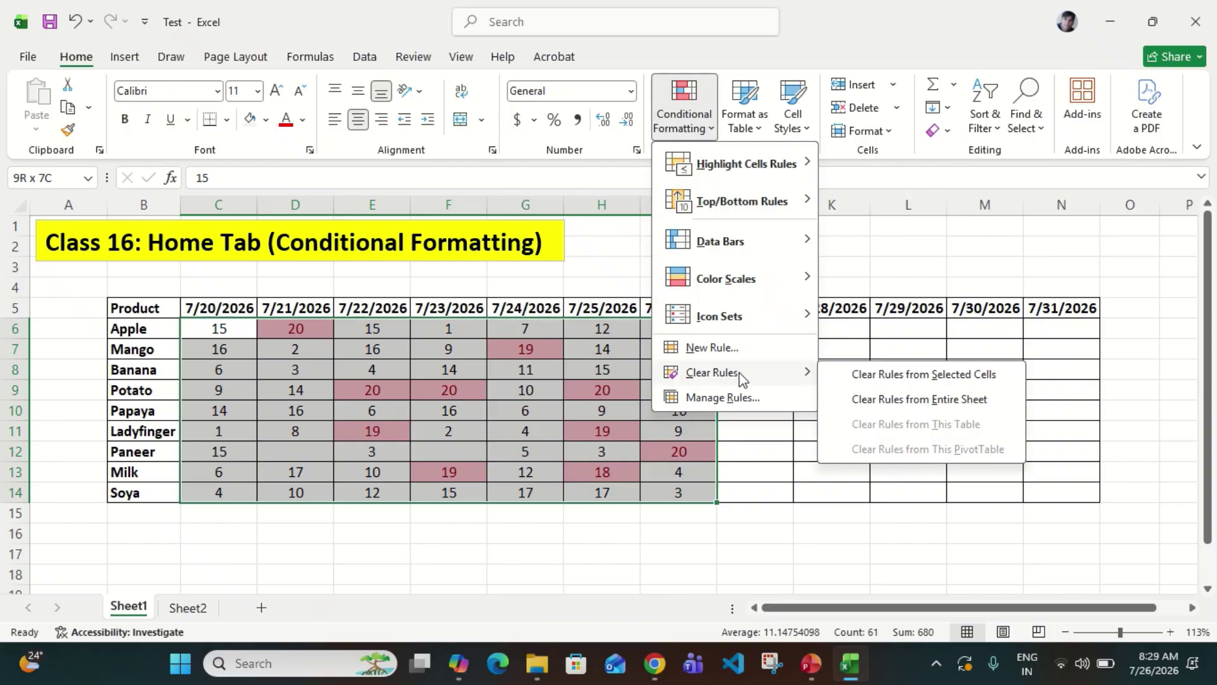
click(960, 396)
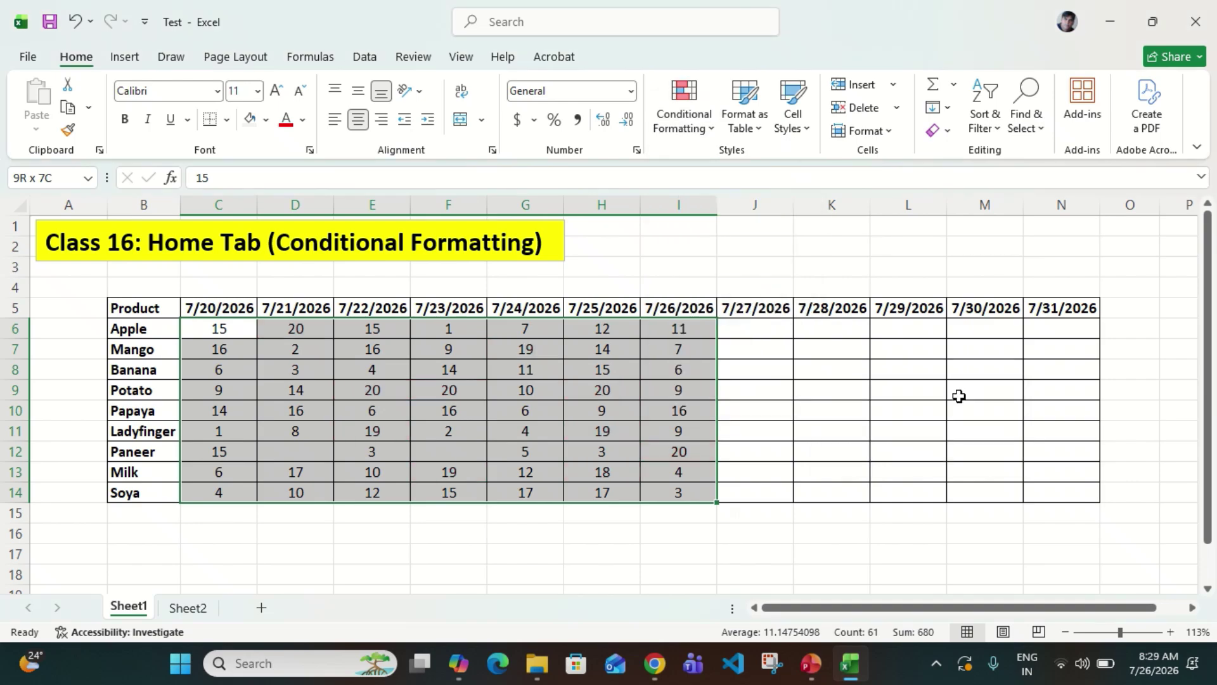
Create a custom top-ranked rule for C6:I14 that formats the top 5 values with a light green fill
click(715, 132)
mouse_move(729, 201)
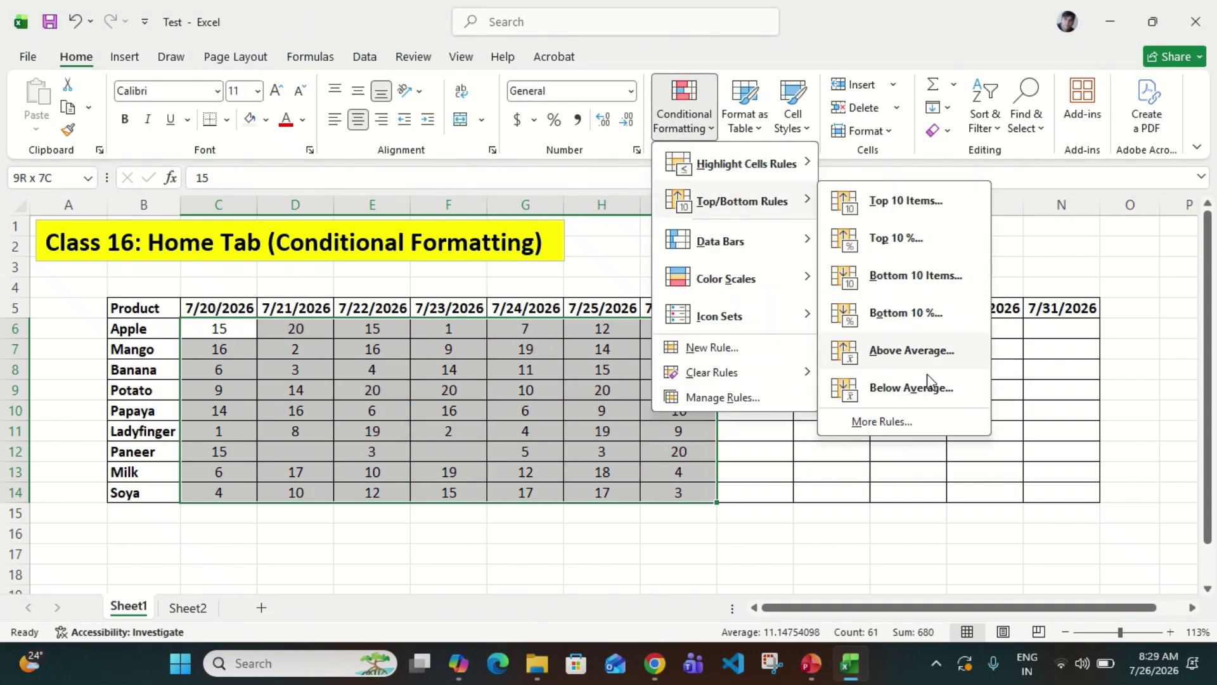
click(909, 426)
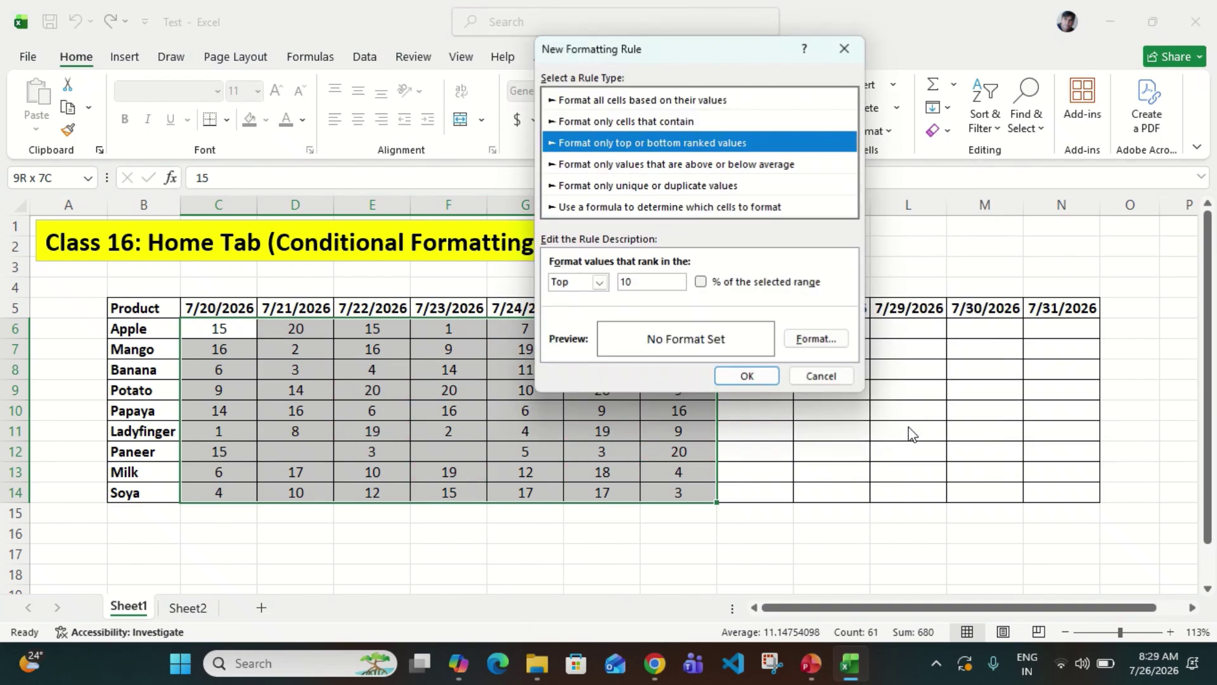
click(649, 285)
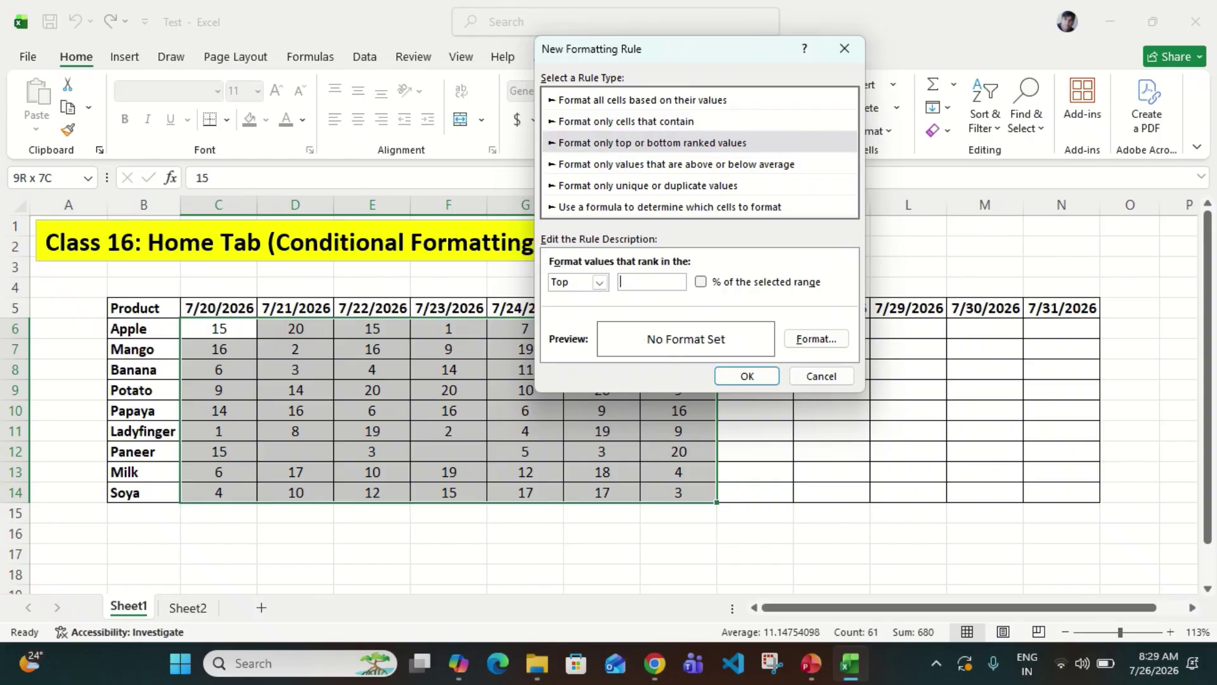
click(821, 346)
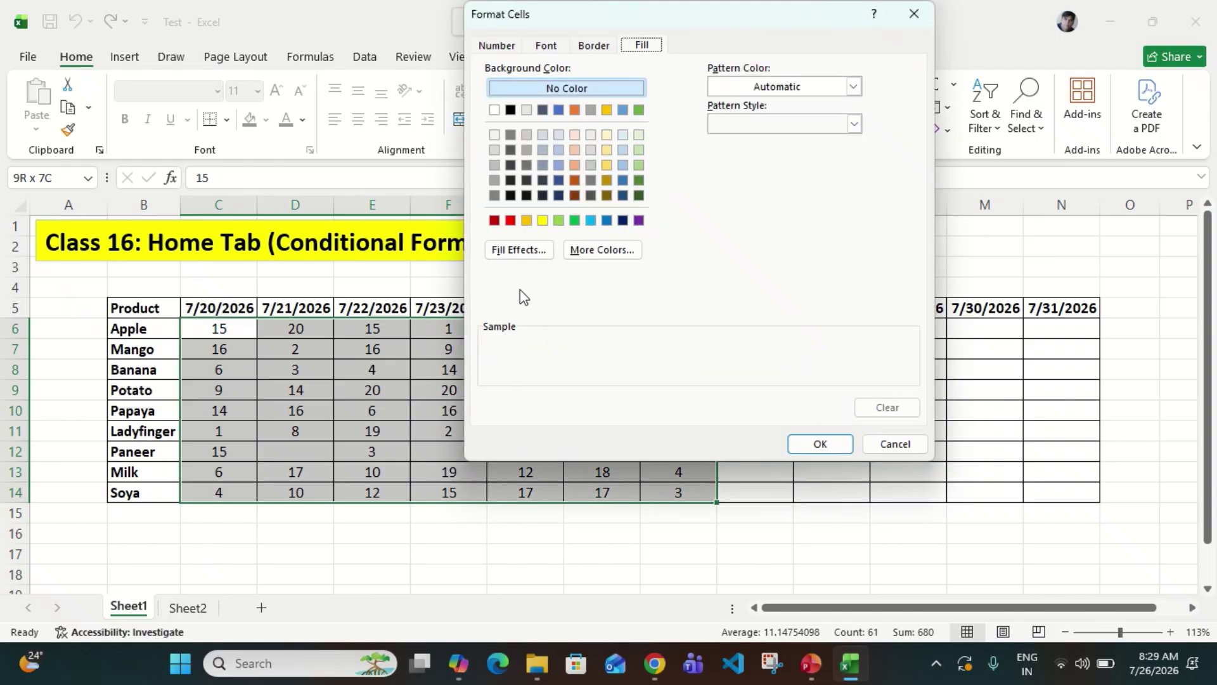
click(526, 220)
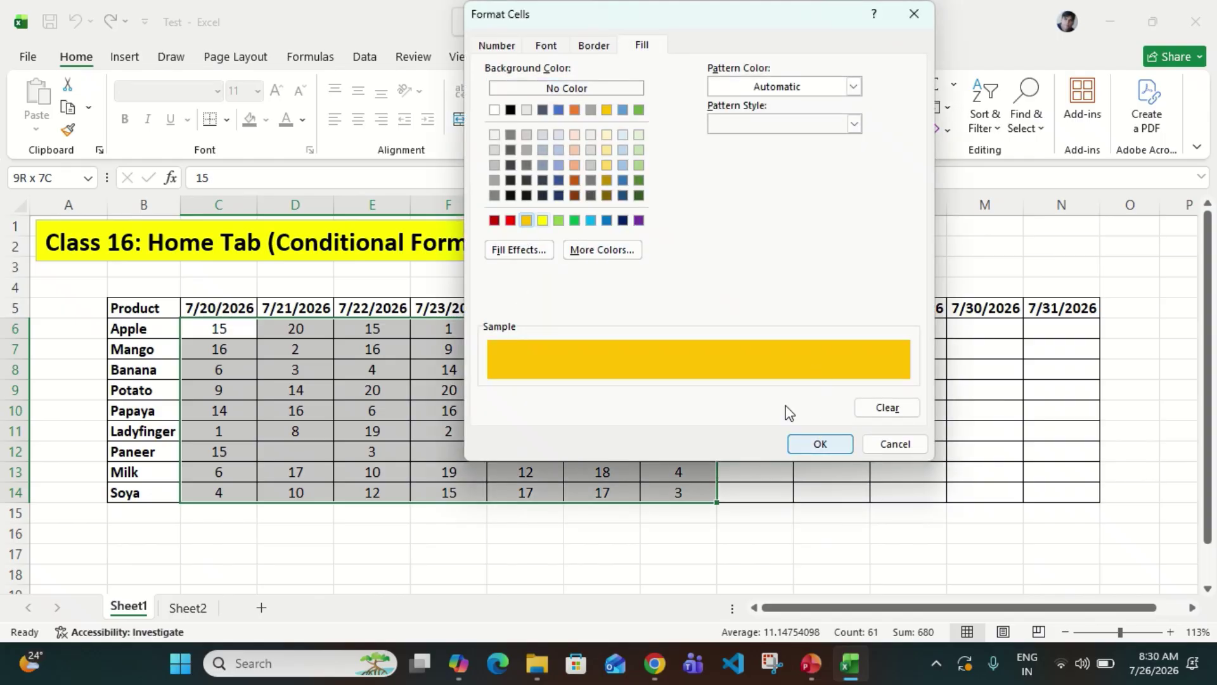
click(559, 220)
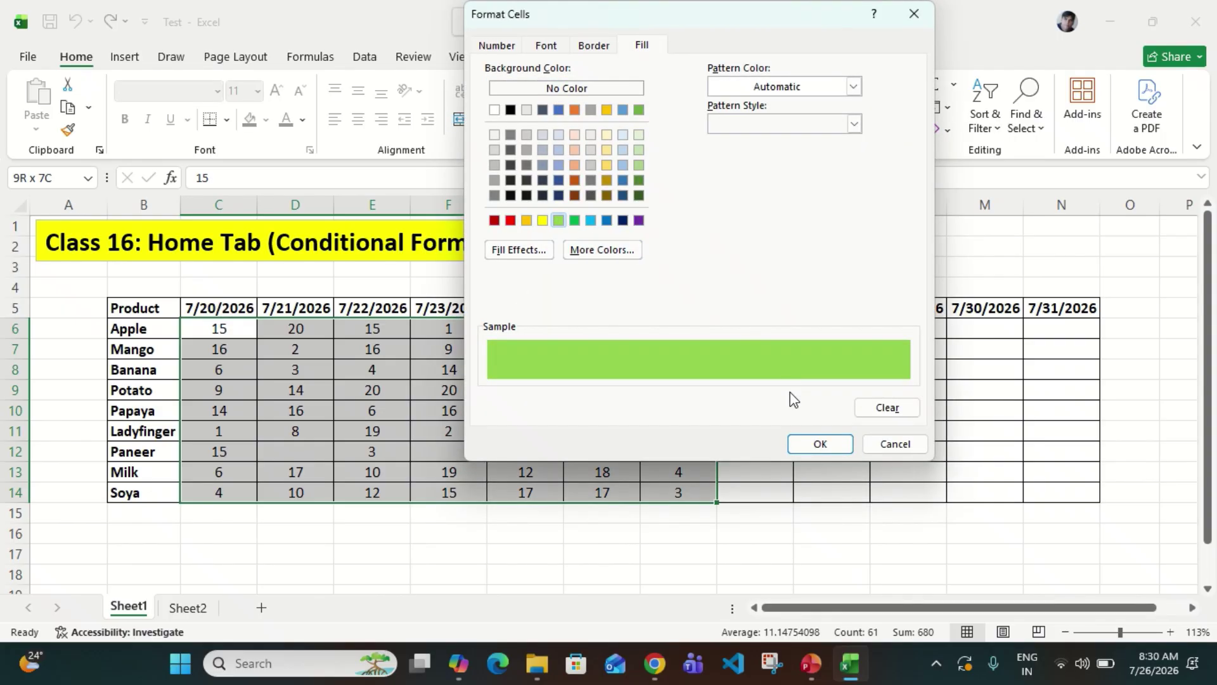
click(818, 443)
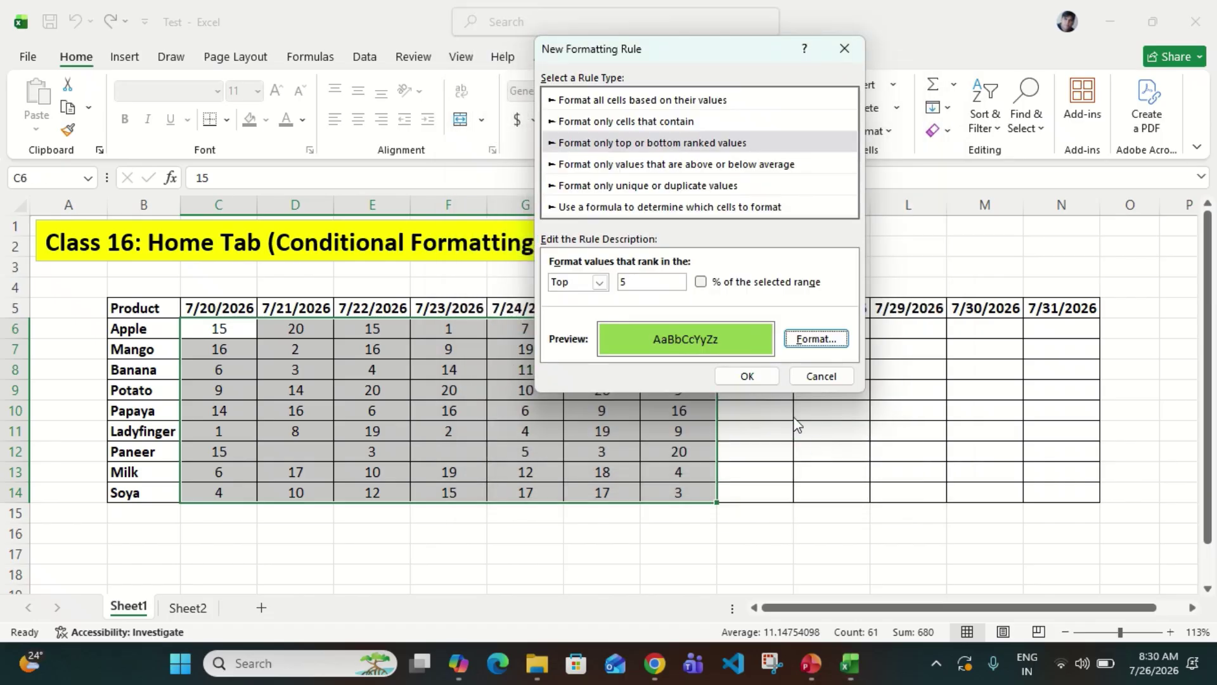
click(747, 375)
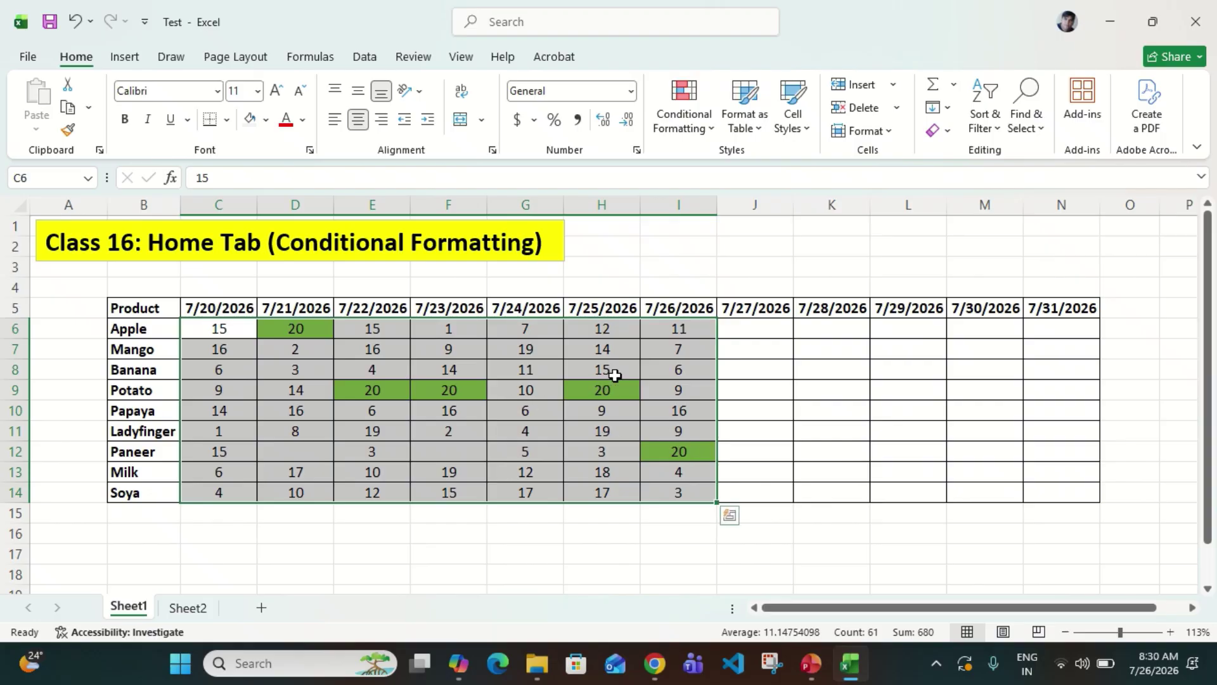
Create a custom bottom-ranked rule for C6:I14 that formats the bottom 5 values with a red fill
click(698, 123)
mouse_move(743, 204)
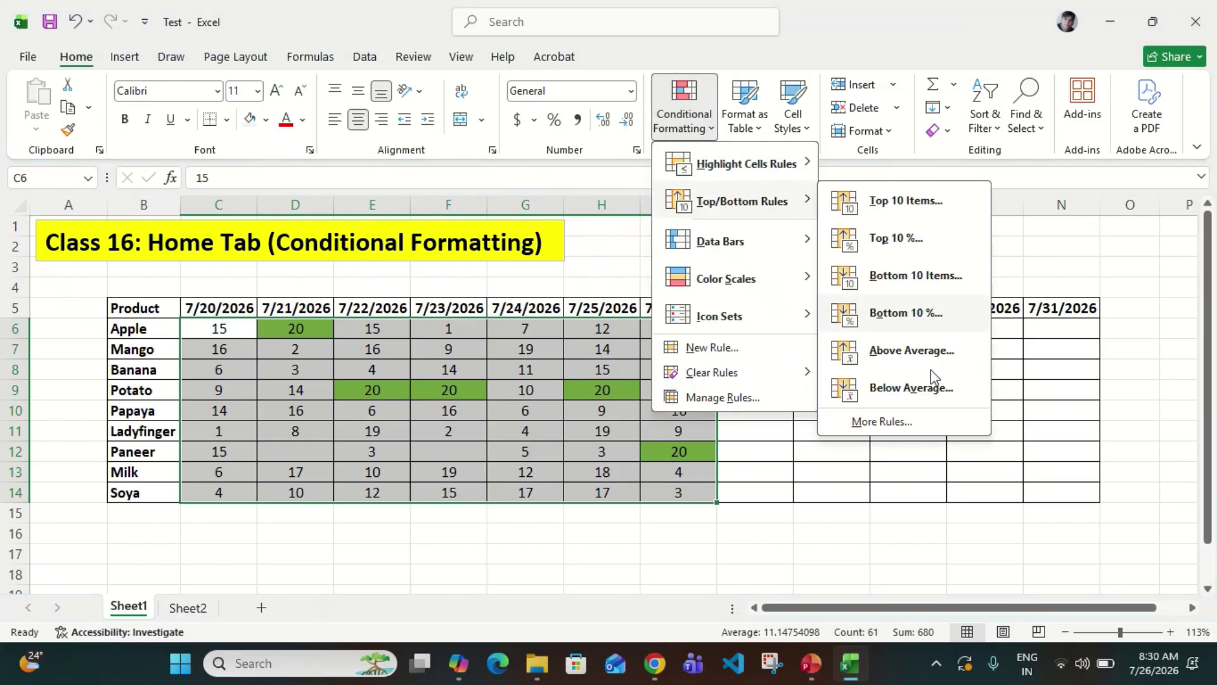
click(921, 428)
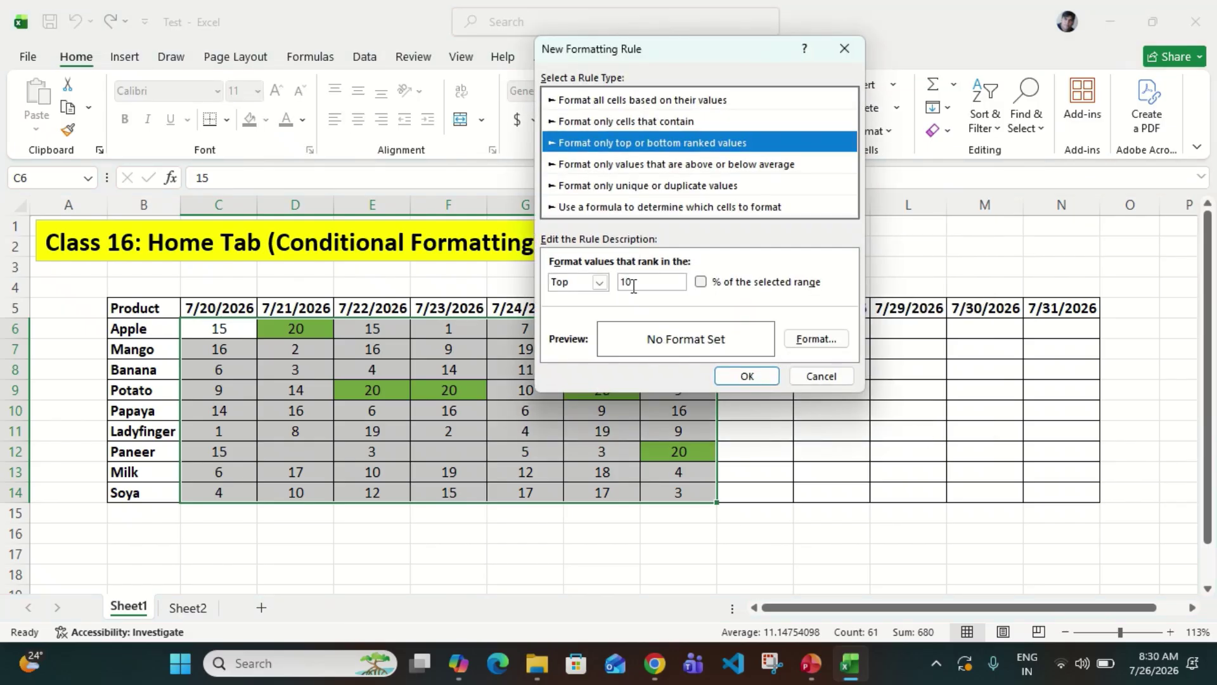
click(599, 282)
click(578, 311)
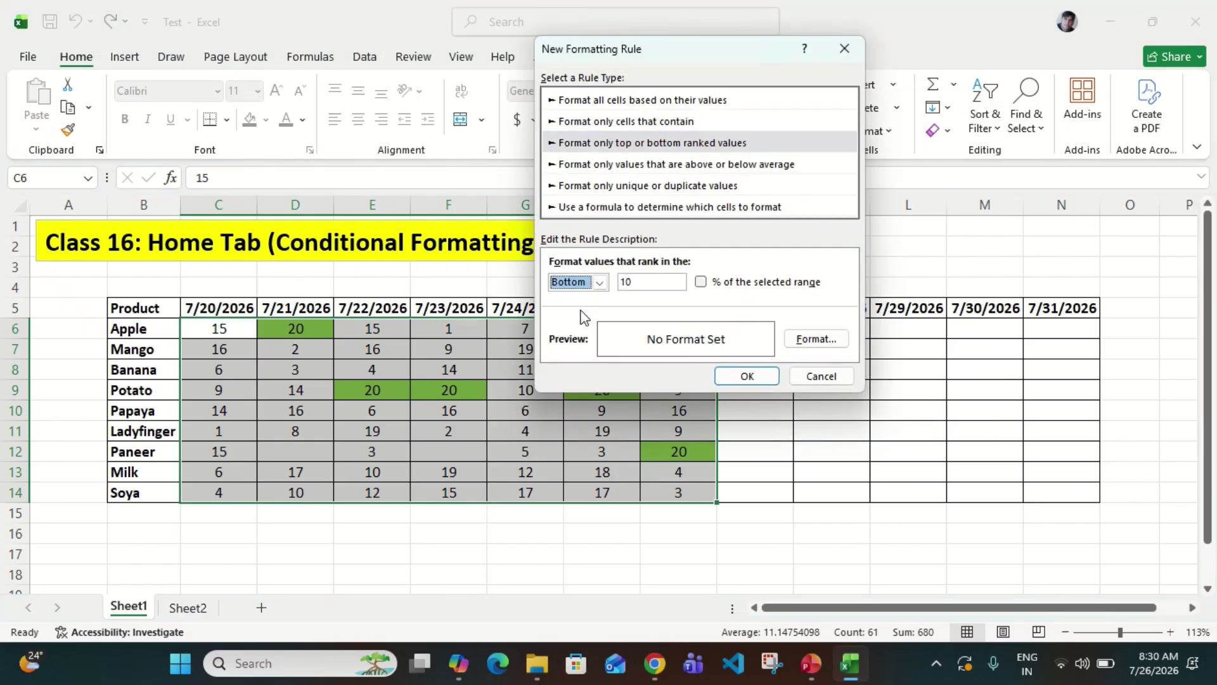
click(628, 283)
click(828, 345)
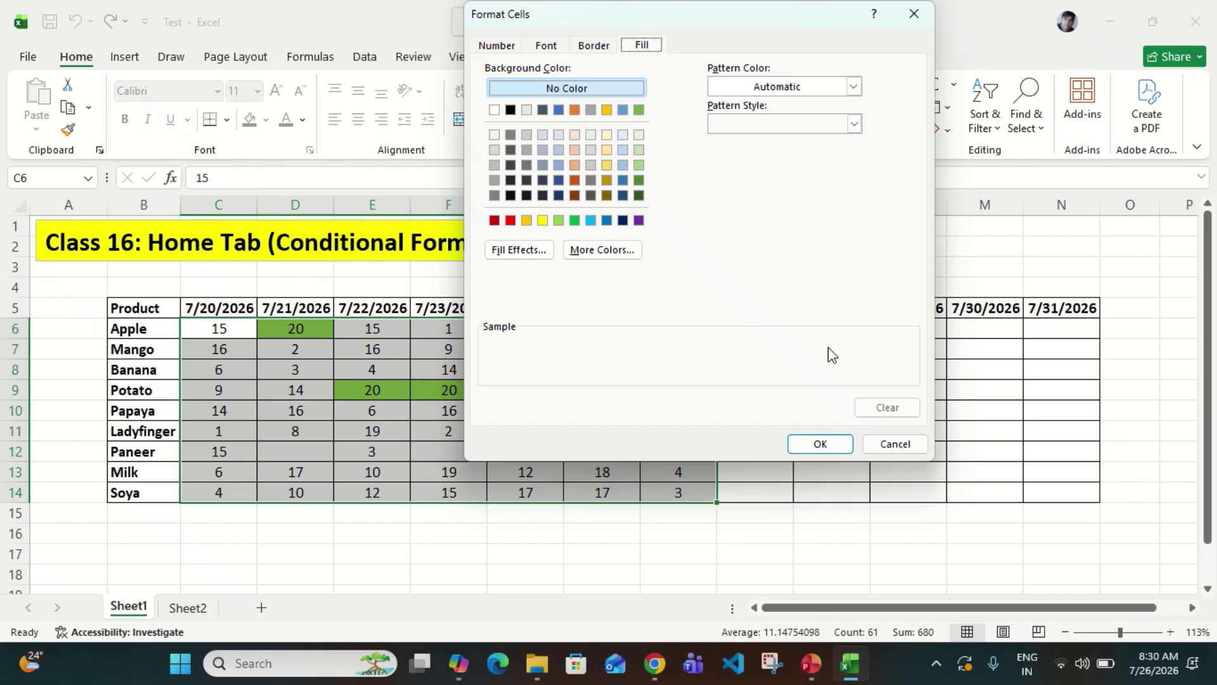
click(511, 221)
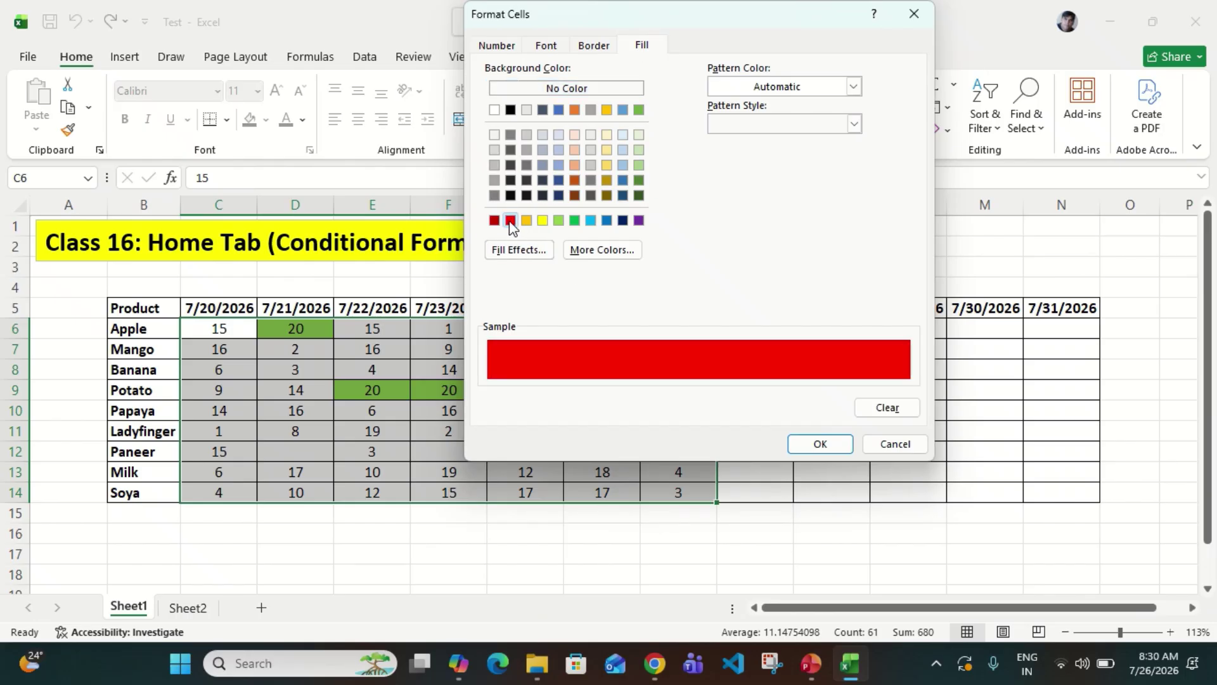
click(821, 444)
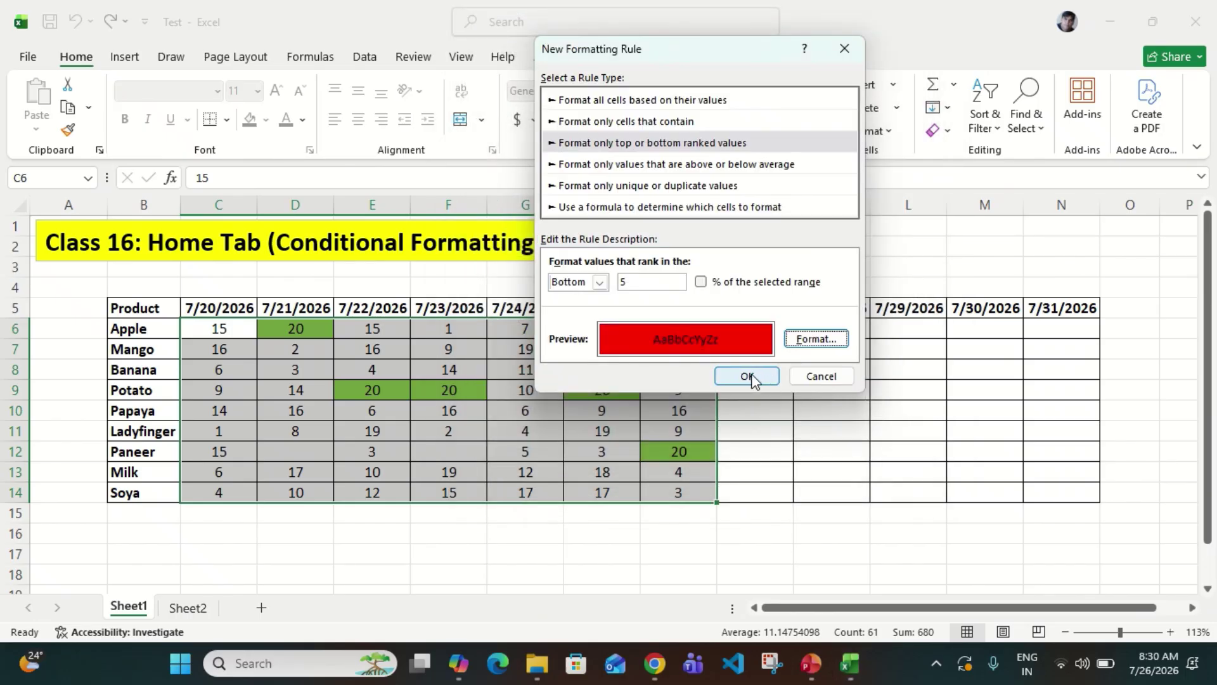
click(749, 376)
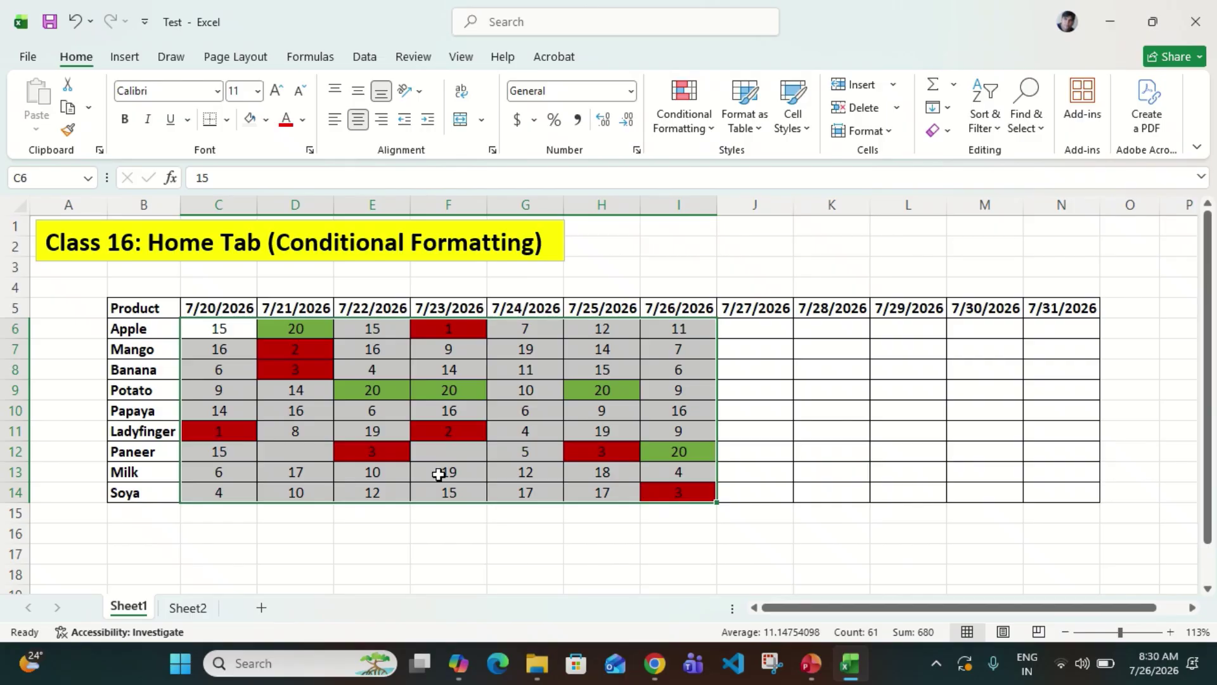
click(714, 127)
mouse_move(736, 200)
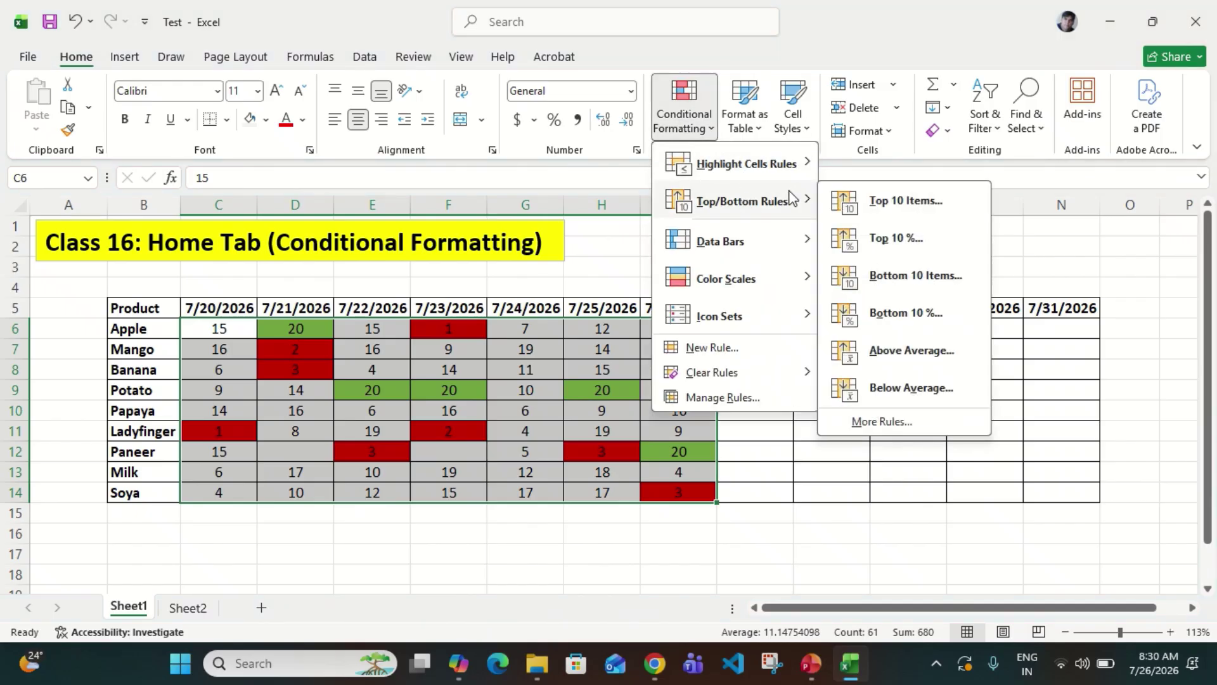
click(960, 422)
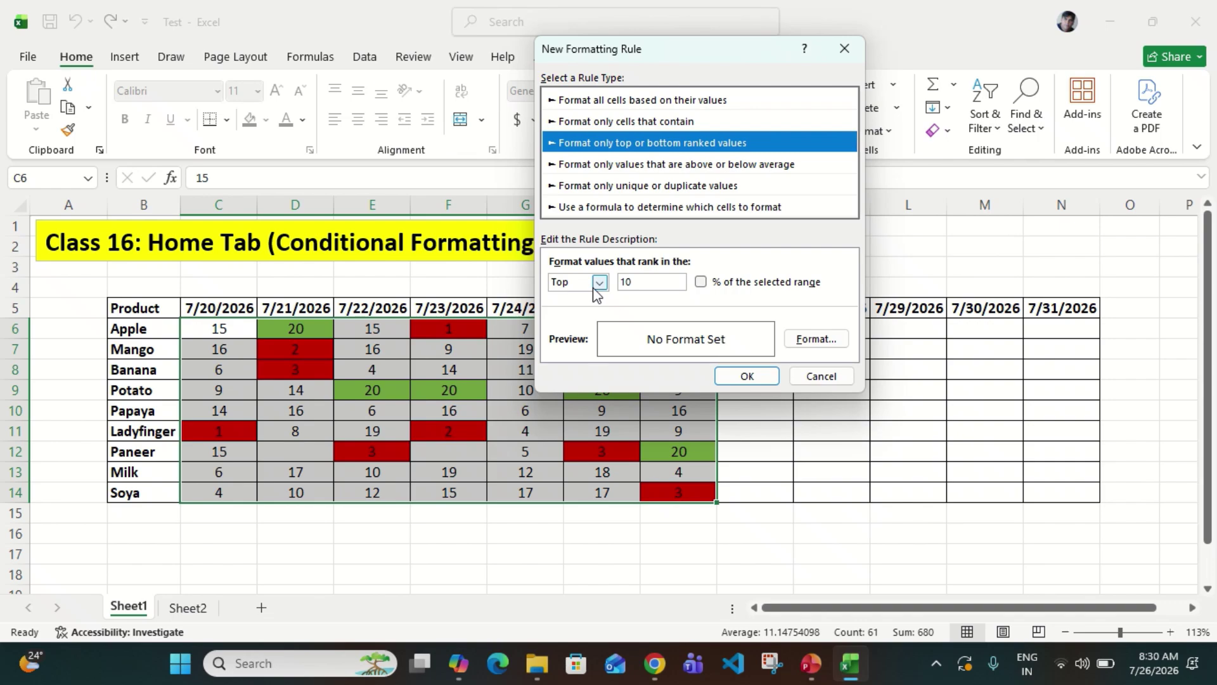
click(598, 283)
click(588, 310)
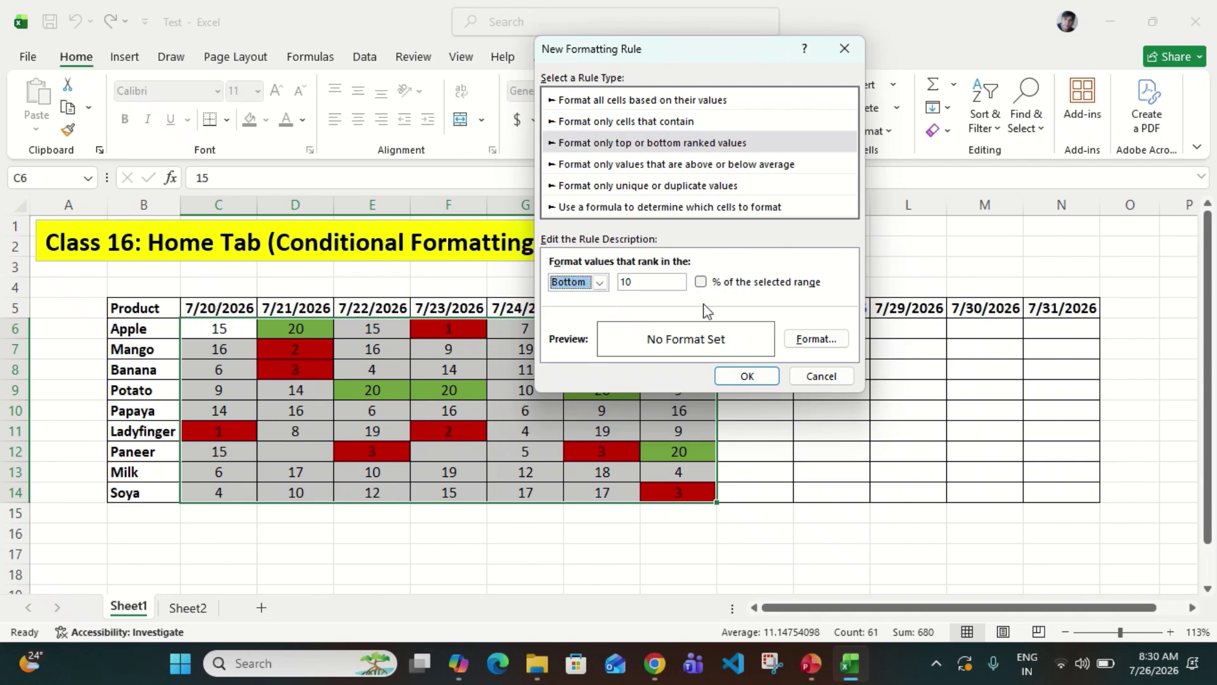
click(599, 284)
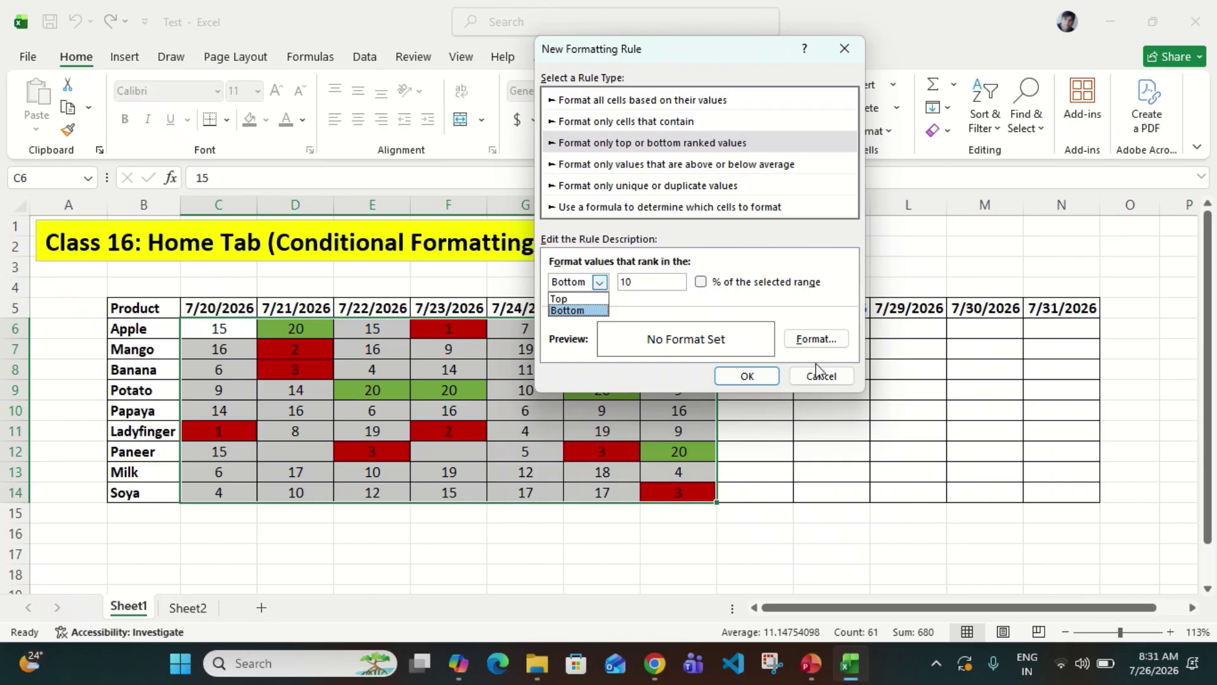
click(850, 378)
click(822, 377)
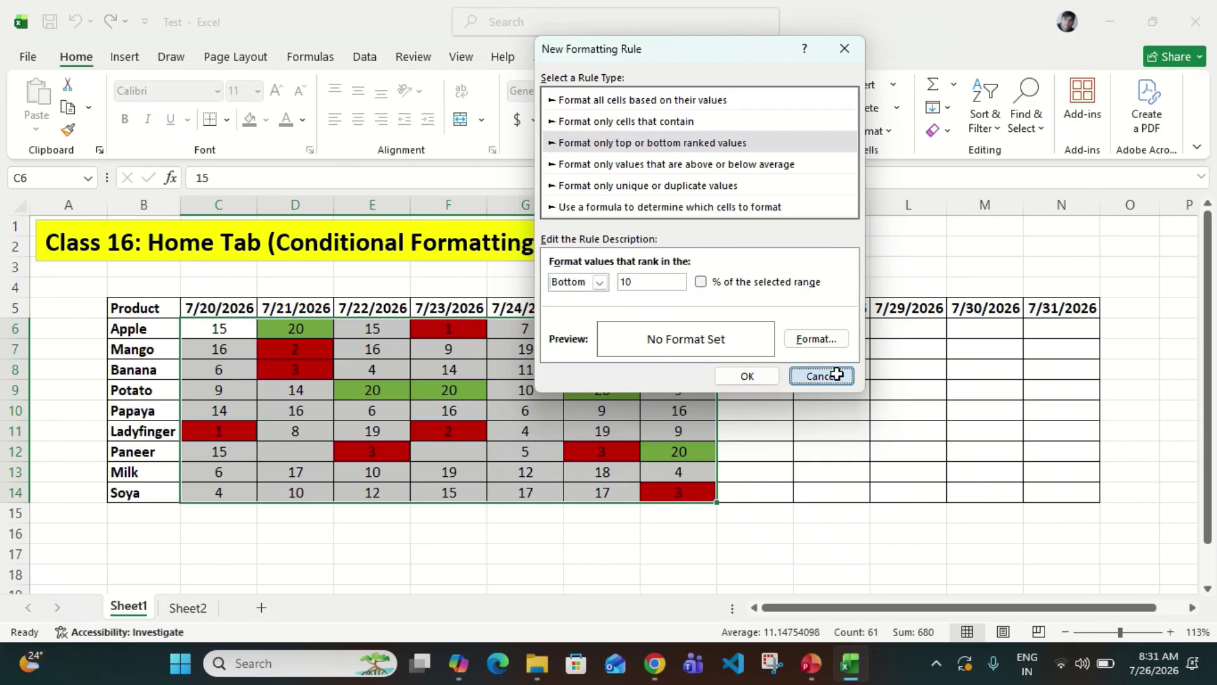
Cancel the unfinished new rule and clear the top and bottom ranked rules from the entire sheet
key(ctrl+q)
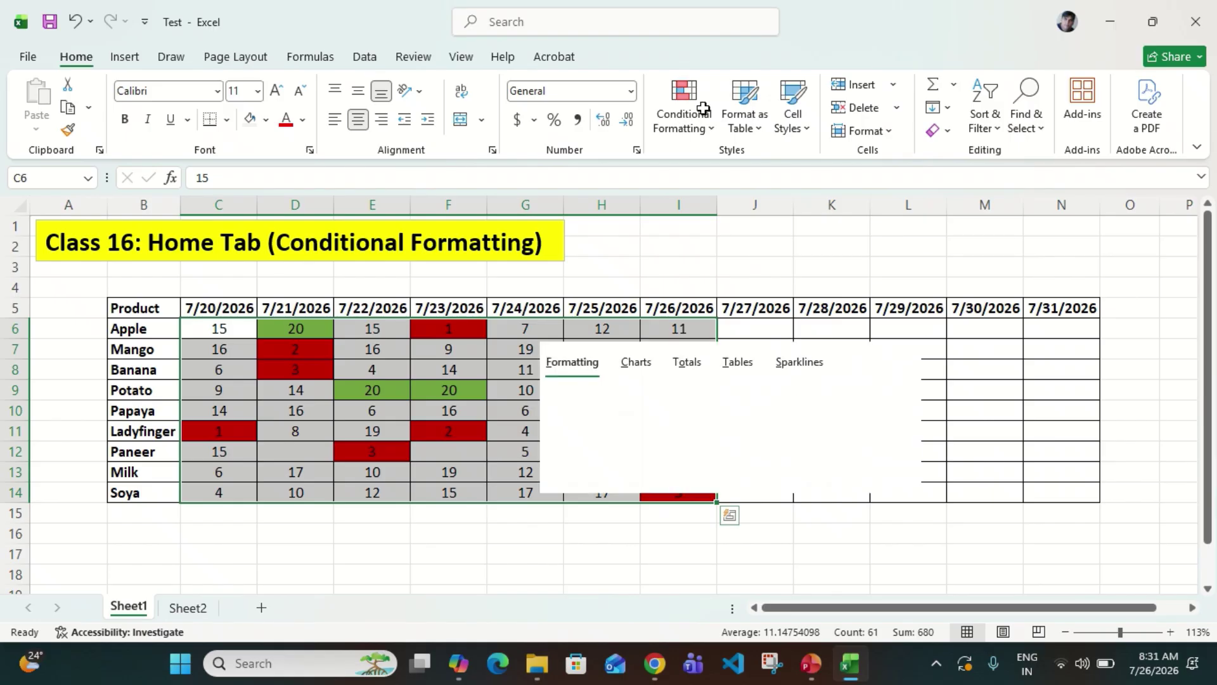
click(708, 126)
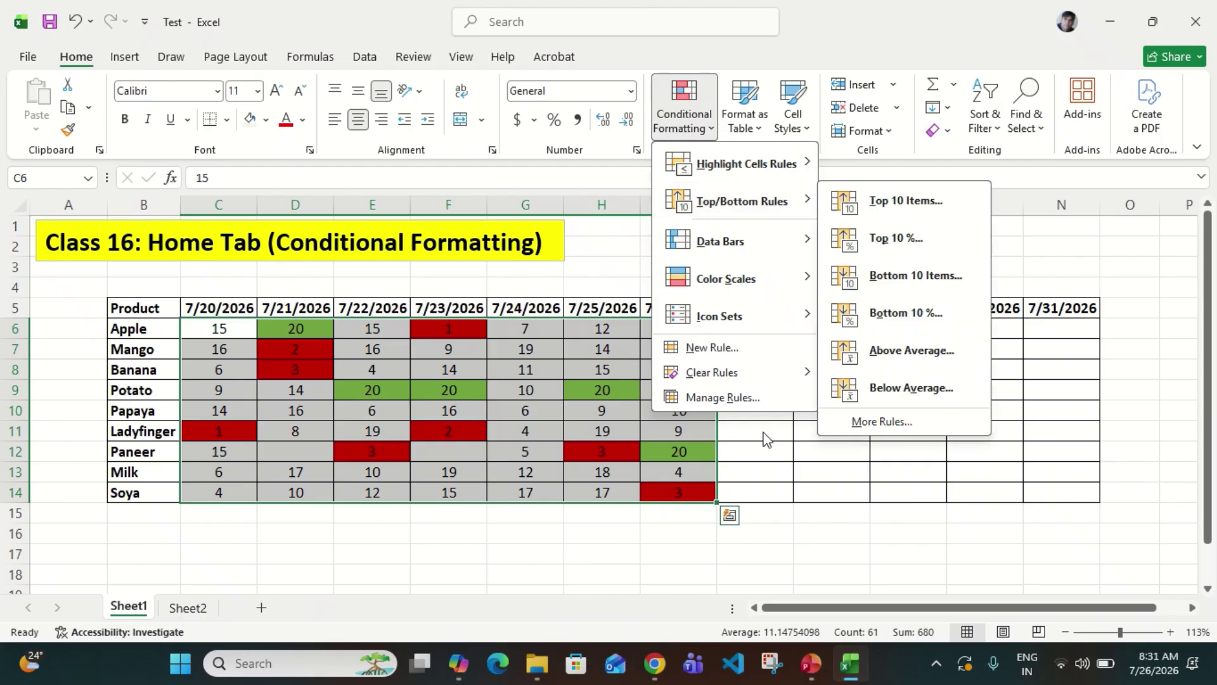
mouse_move(764, 381)
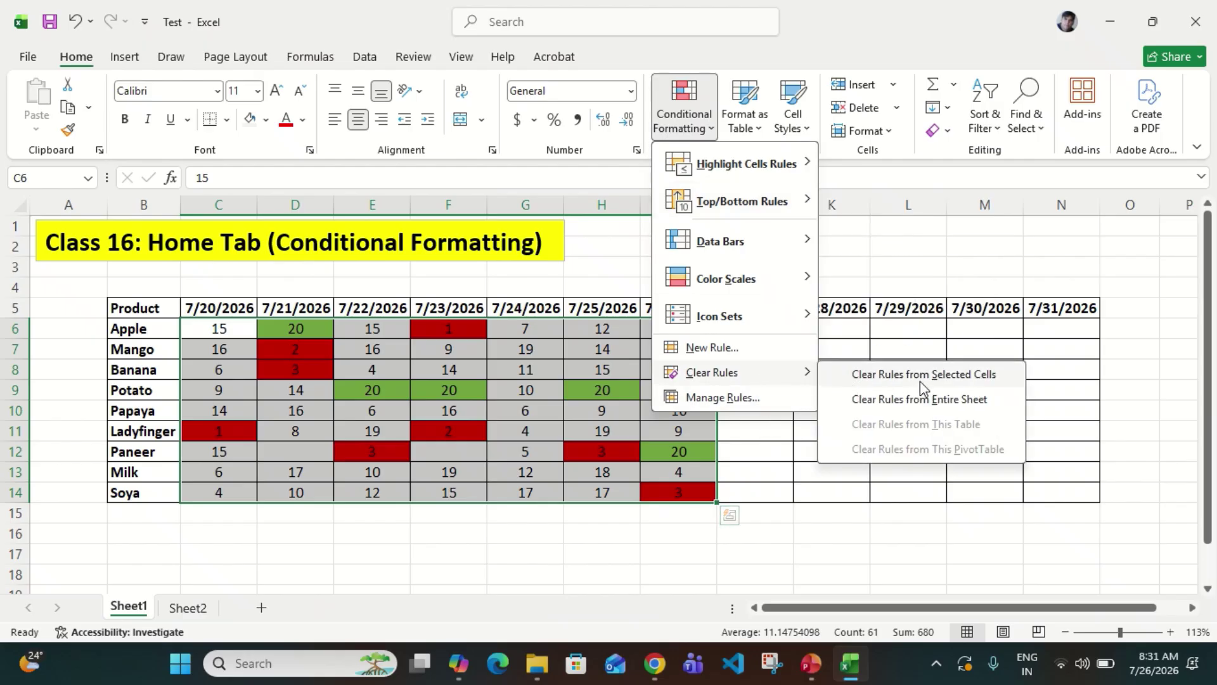
click(926, 401)
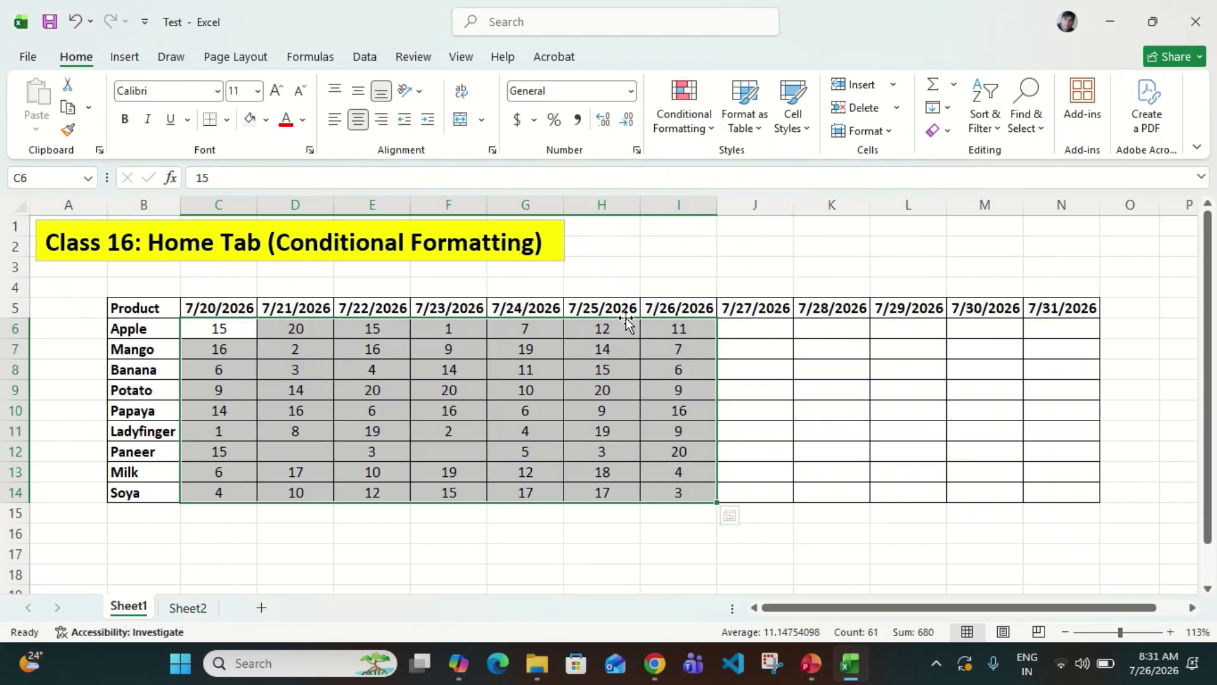
Apply gradient-fill blue data bars to the quantities in C6:I14
click(715, 131)
mouse_move(730, 246)
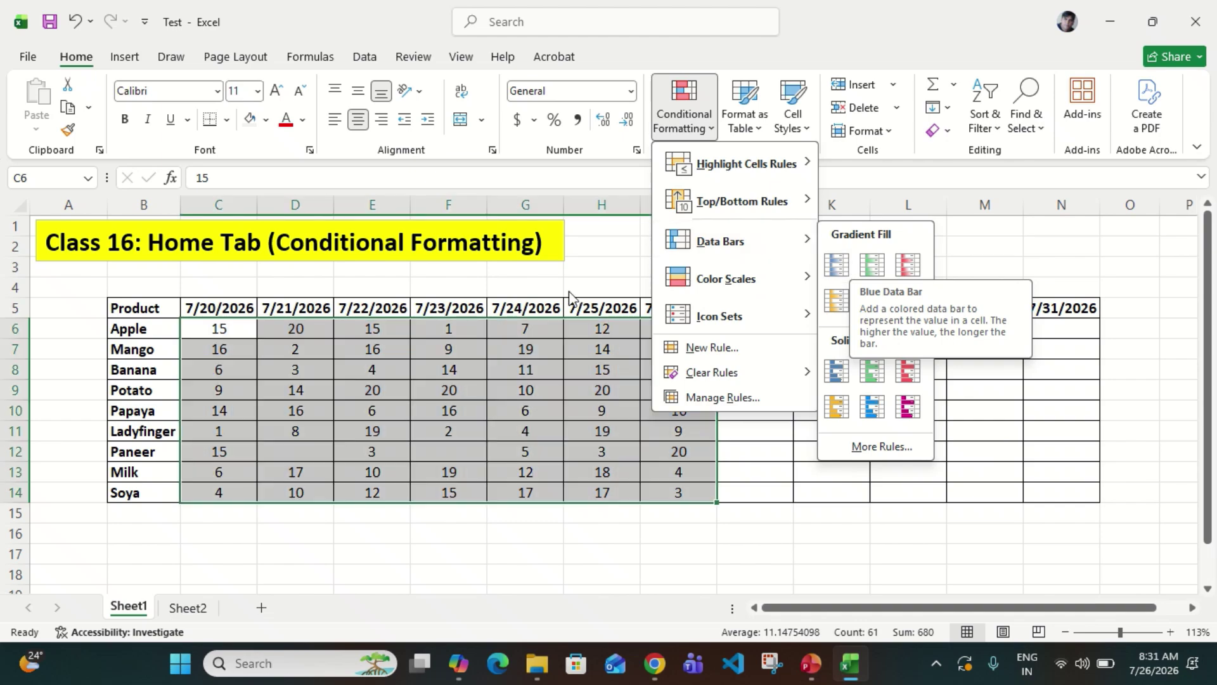
click(837, 265)
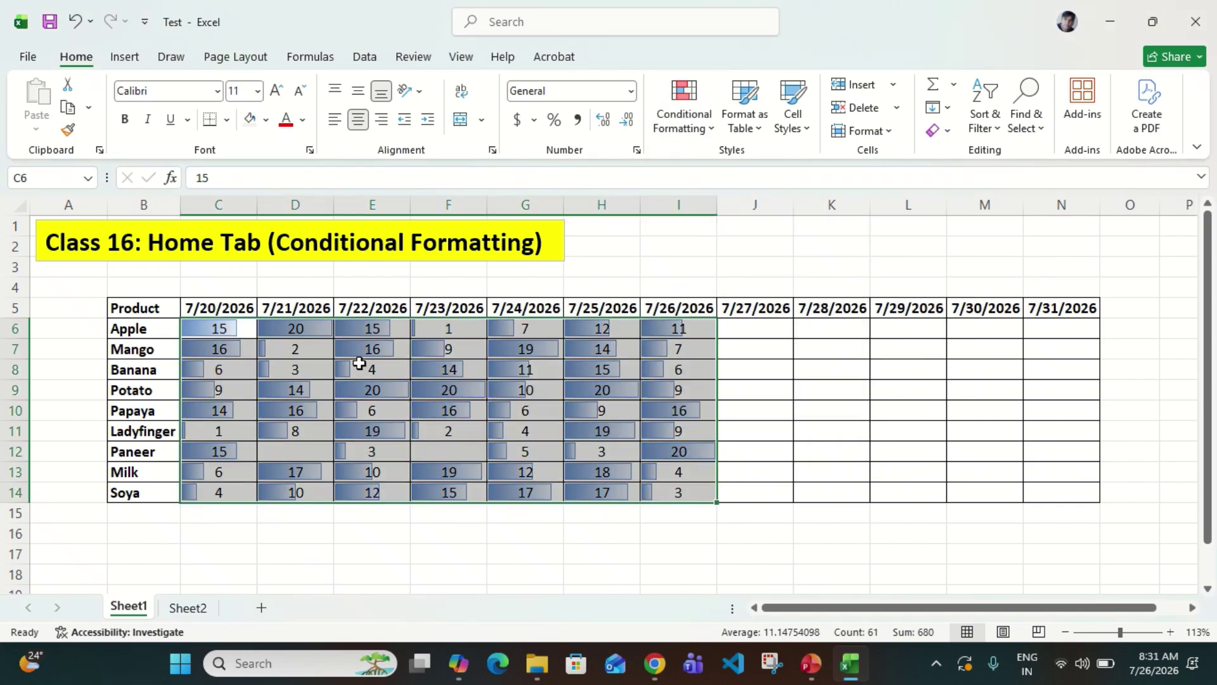
Examine how the data bar lengths compare with the quantities in the Apple row and the 7/20/2026 column
click(304, 327)
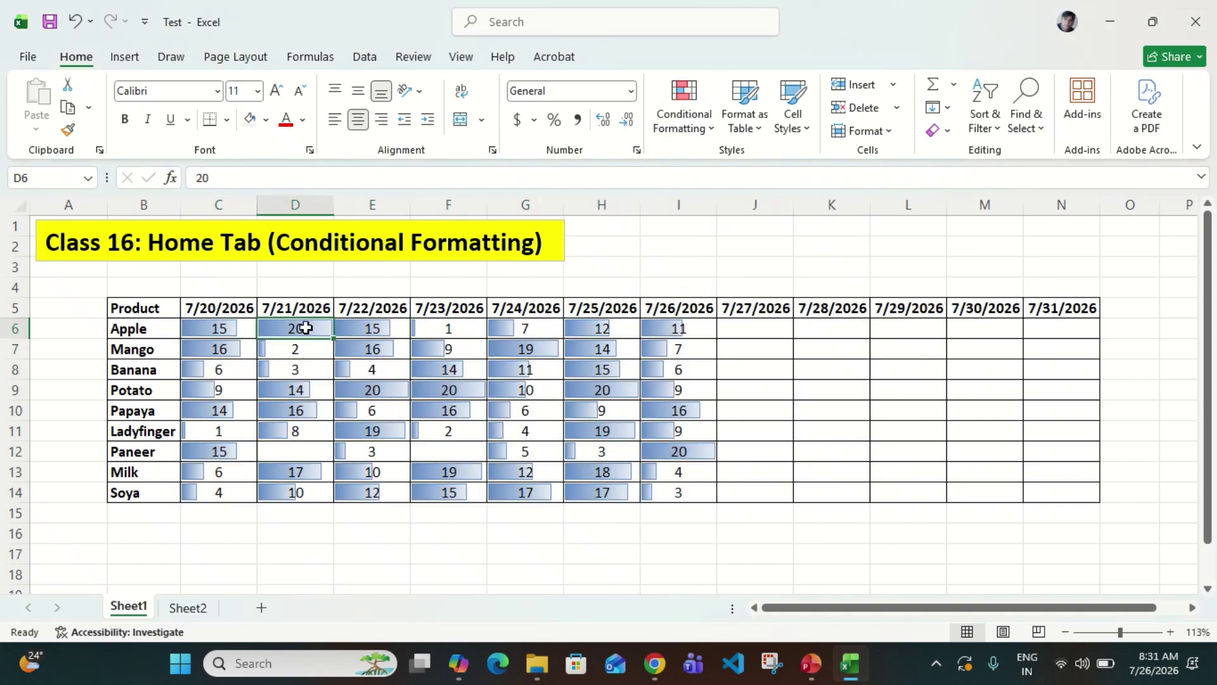
click(342, 334)
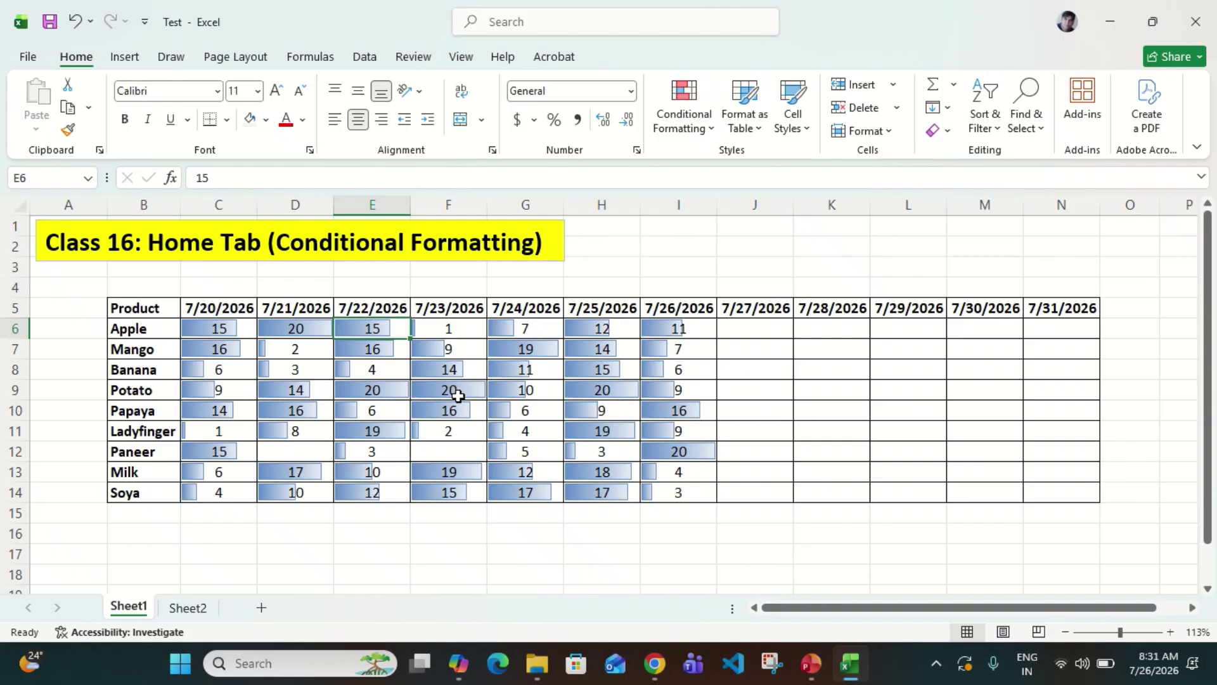
click(287, 330)
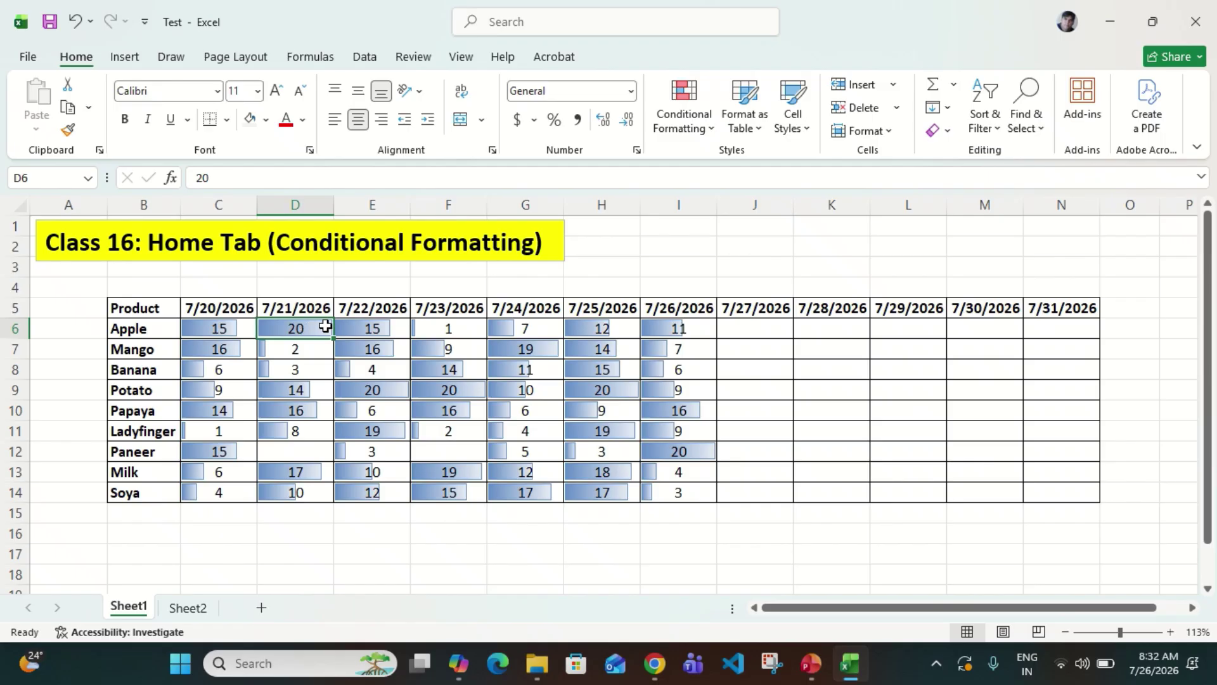
click(227, 327)
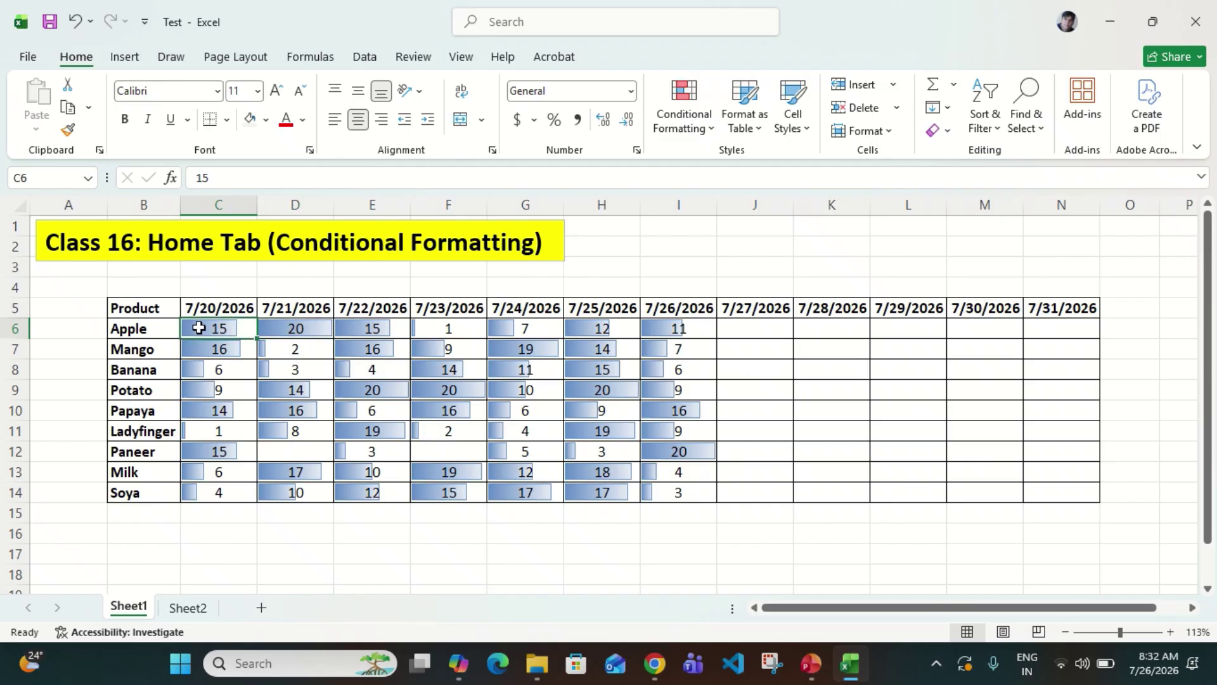
click(214, 350)
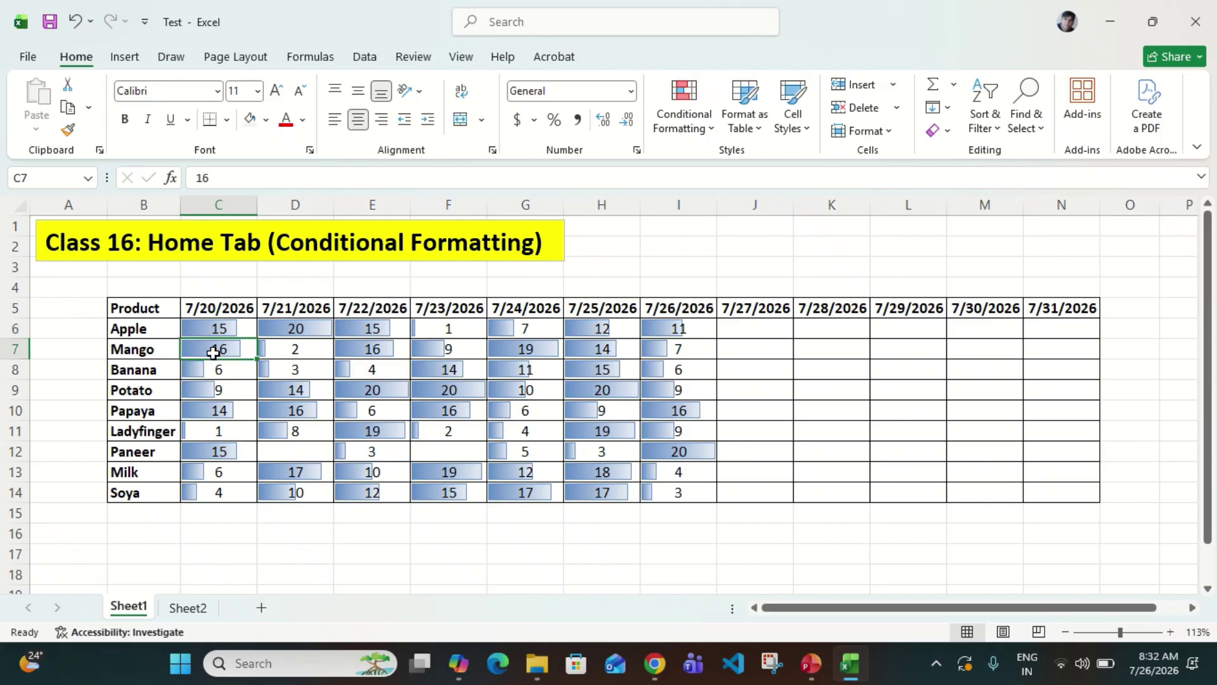
click(214, 369)
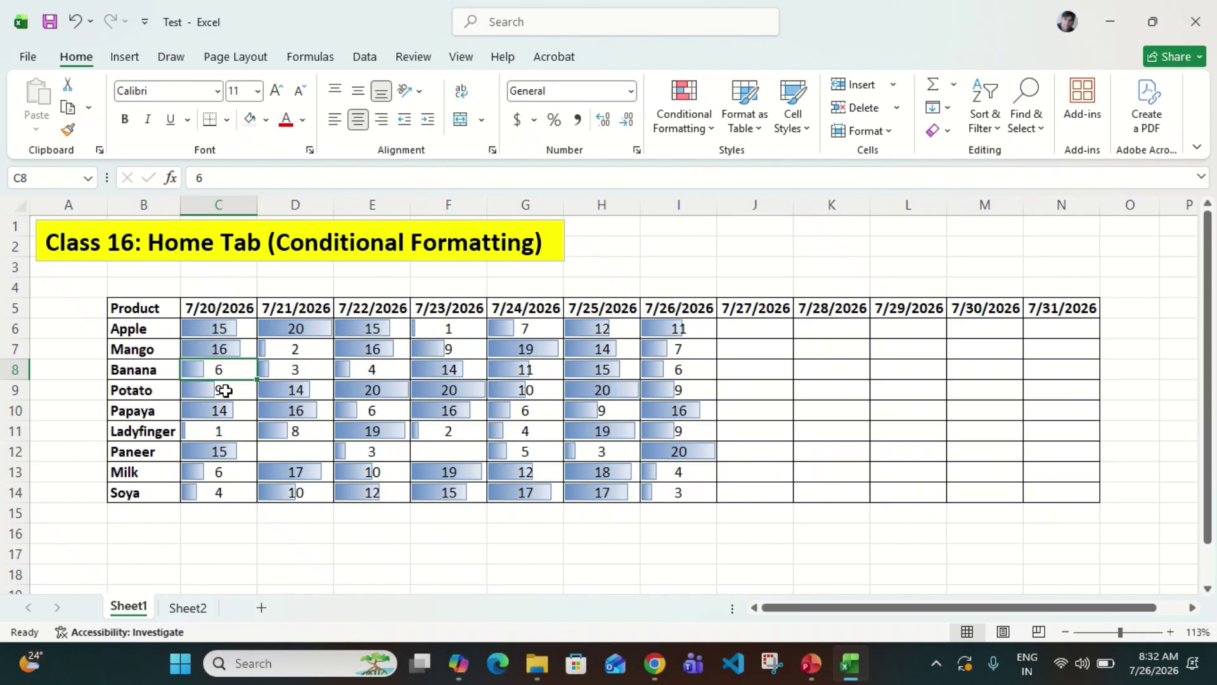
click(225, 390)
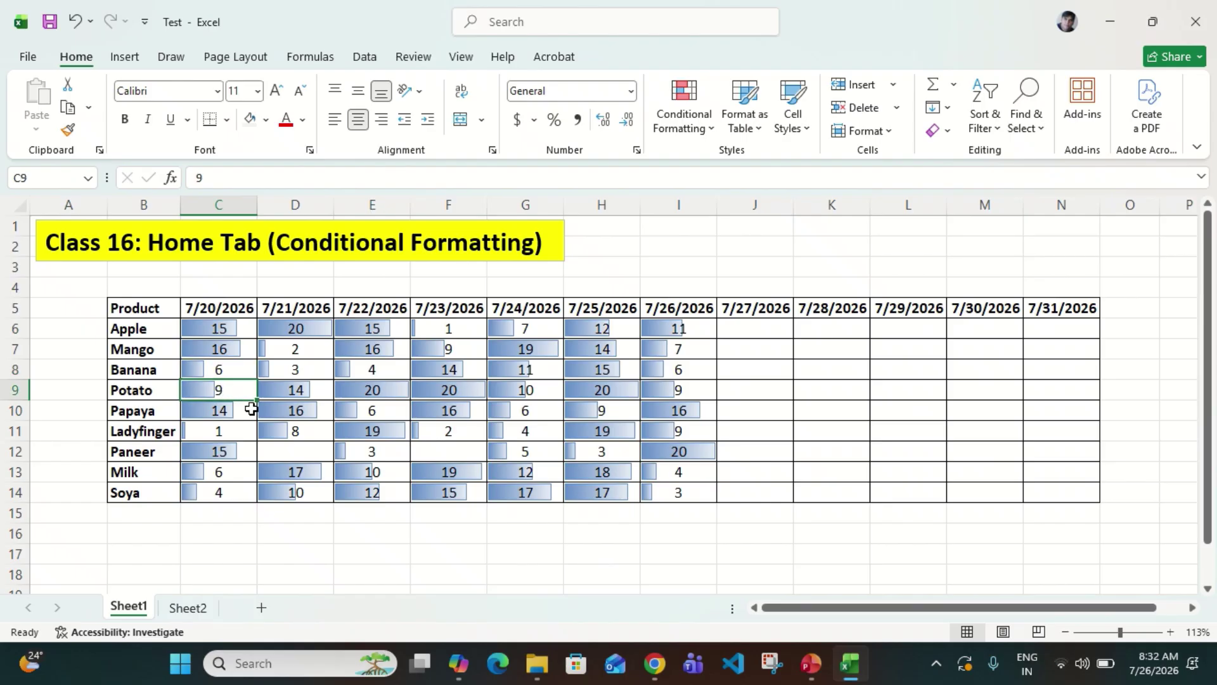
click(252, 409)
click(237, 427)
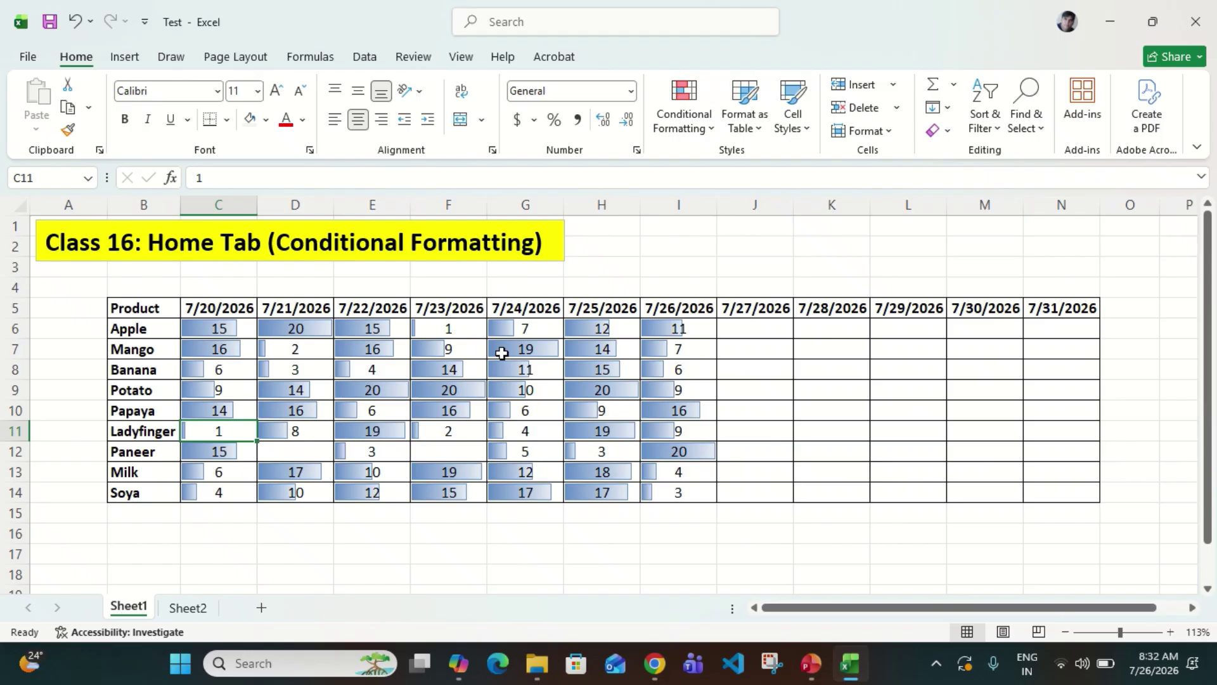
Create a custom solid-fill data bar rule for C6:I14 with the minimum type Number and minimum value 5
drag(225, 334, 690, 493)
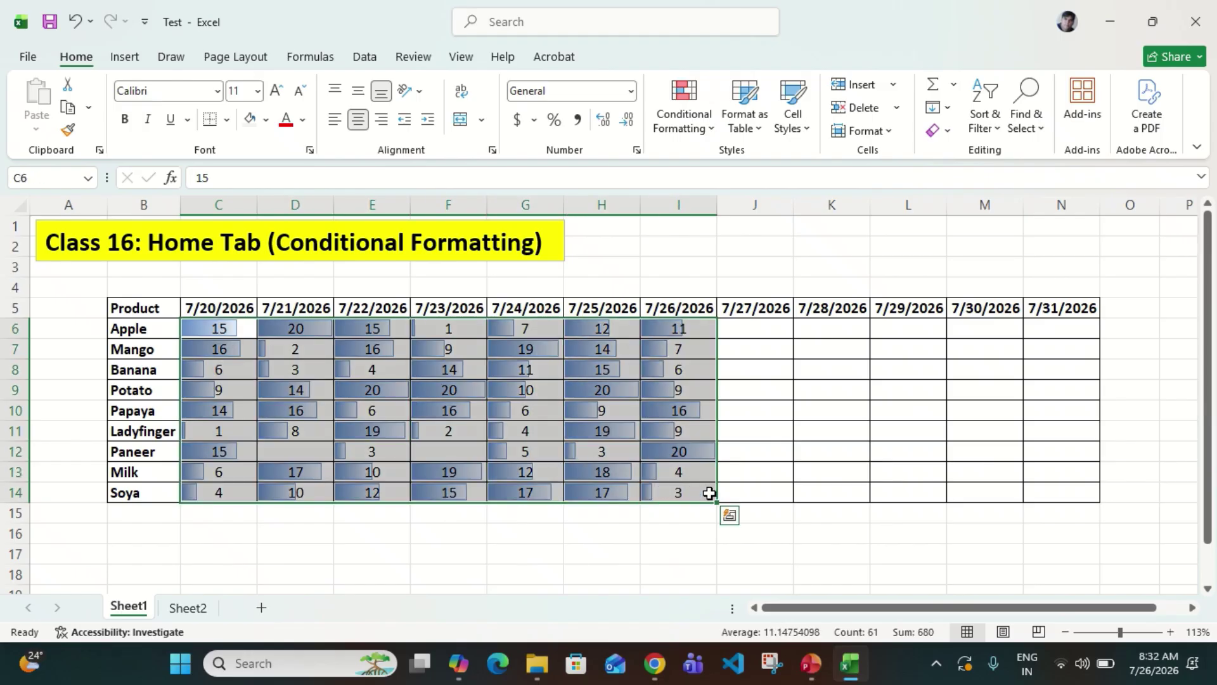
click(715, 129)
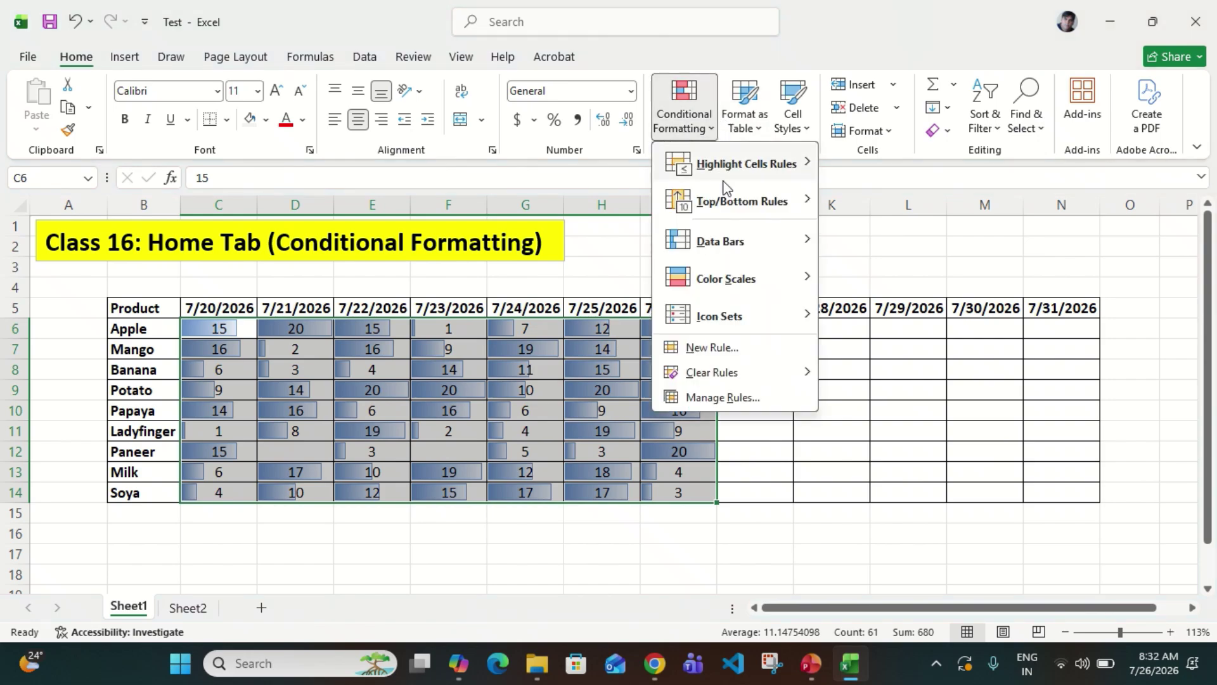
mouse_move(729, 240)
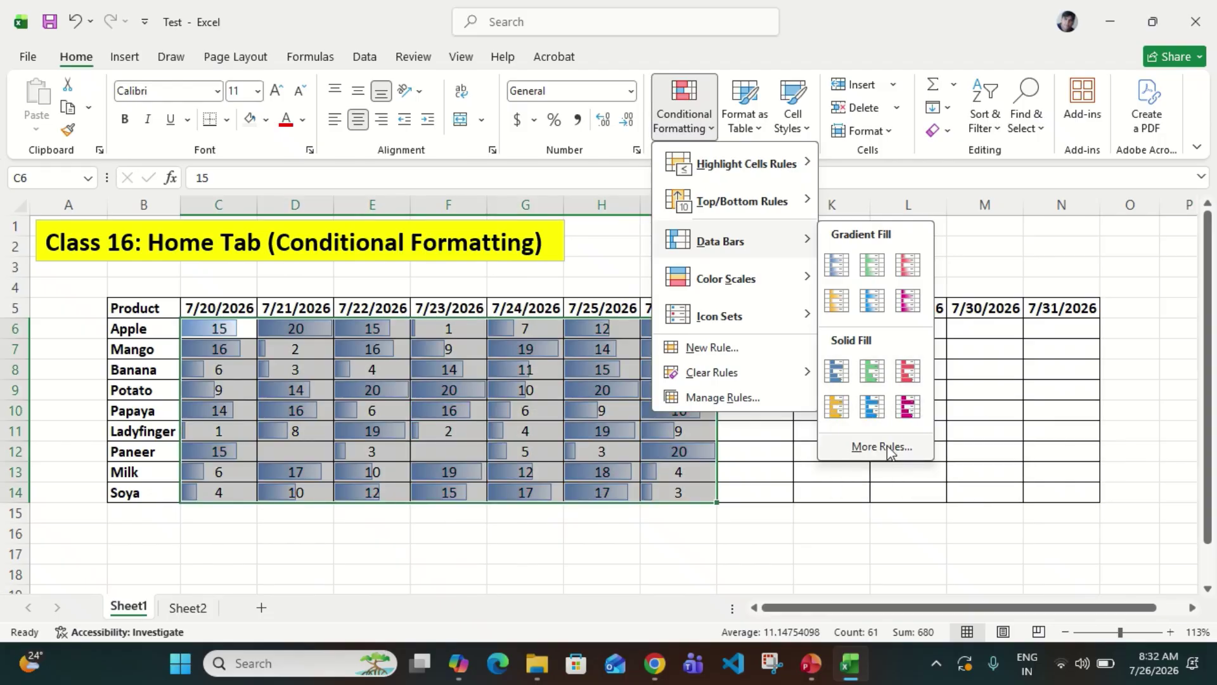
click(886, 445)
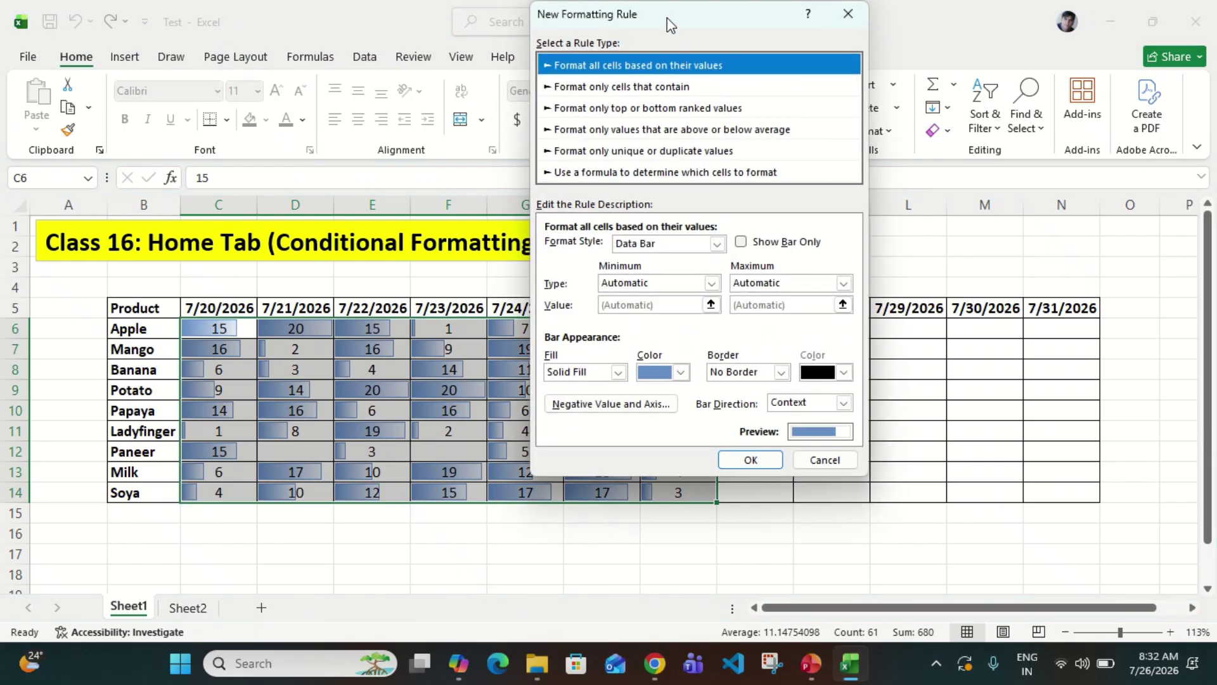
drag(663, 6, 814, 8)
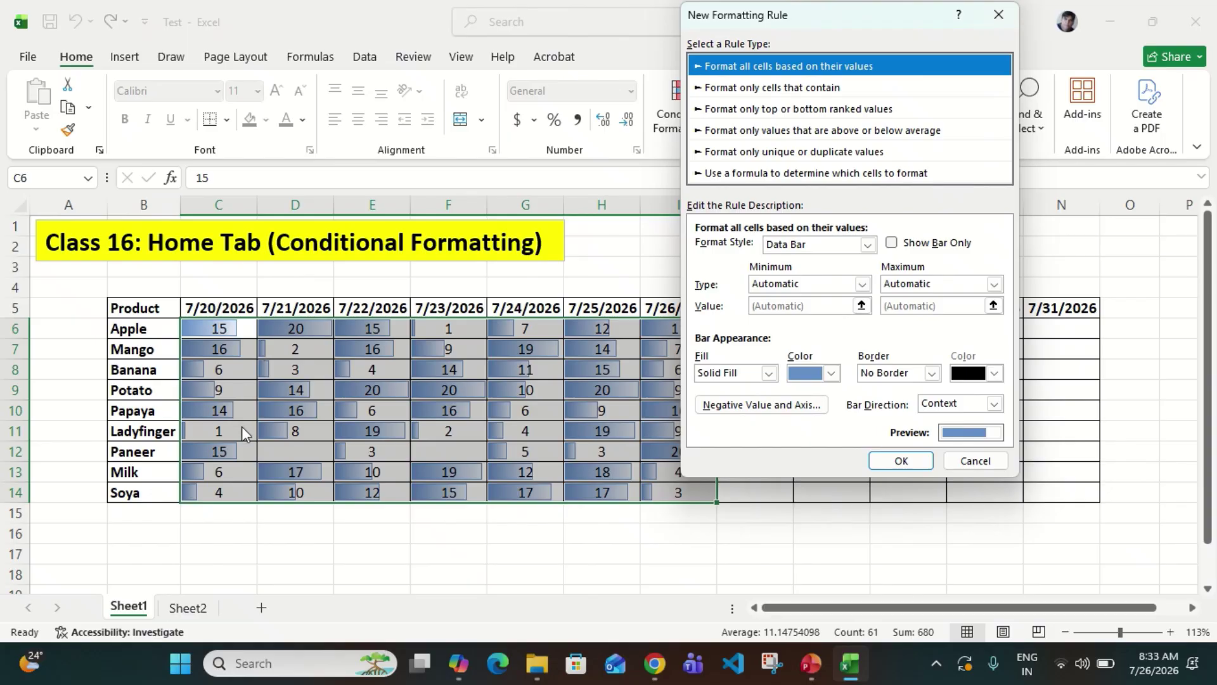
click(783, 287)
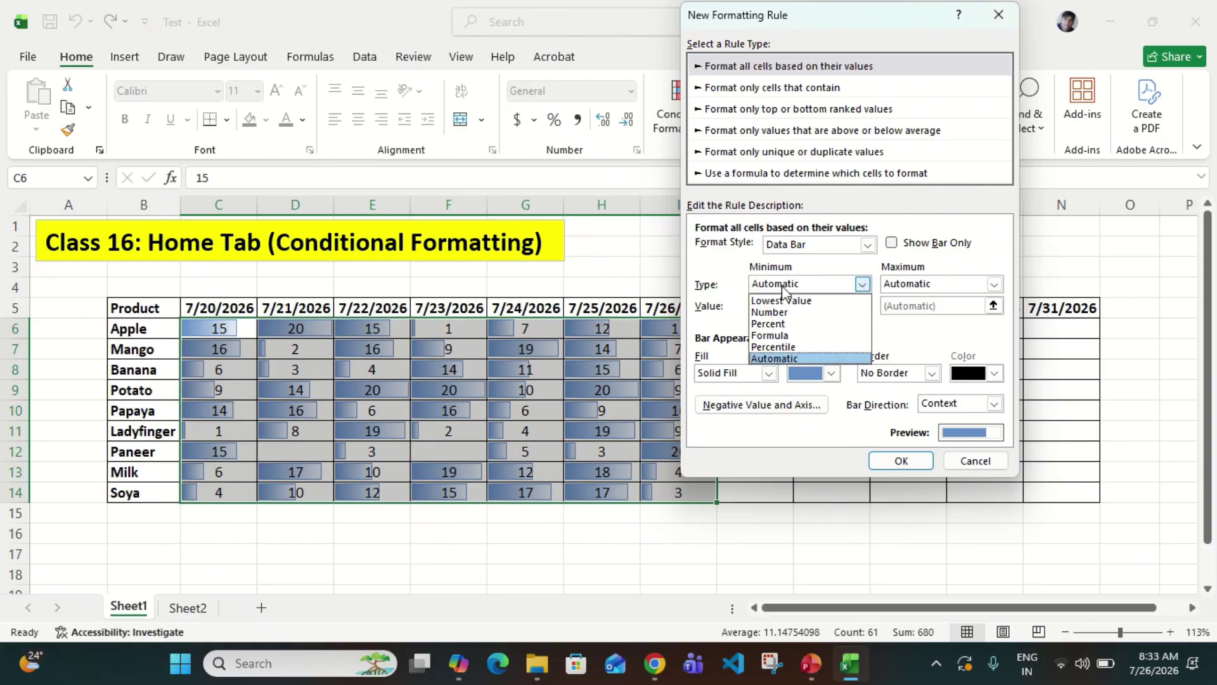
click(784, 313)
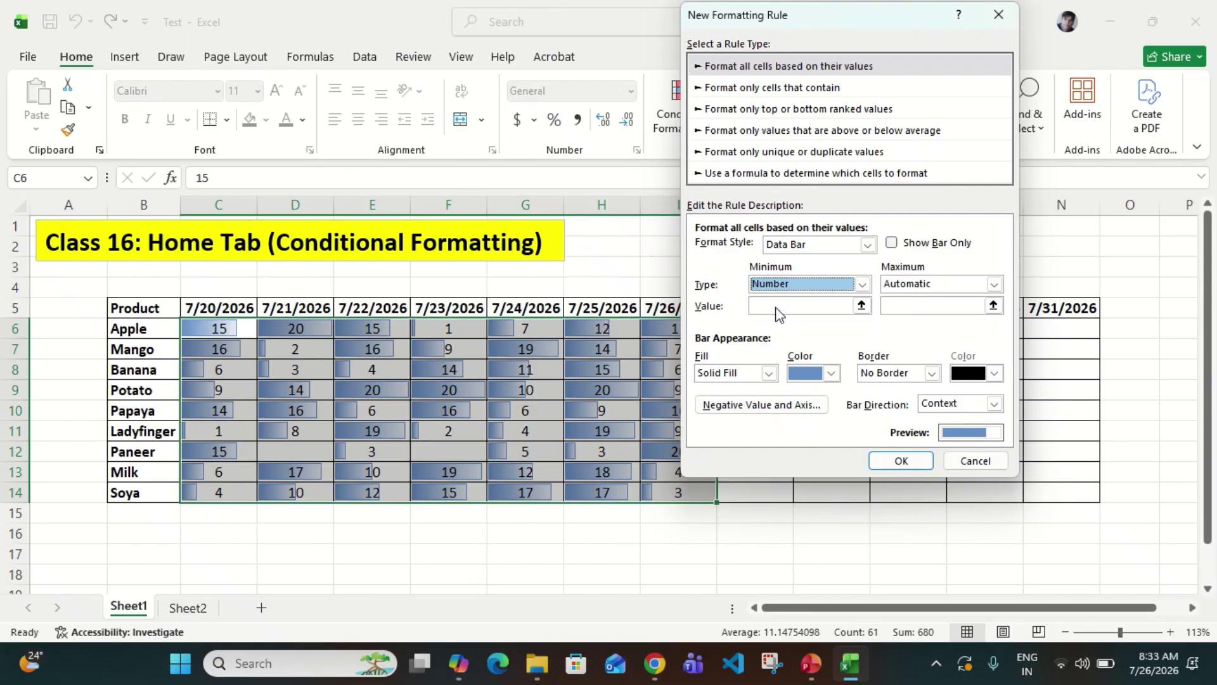
click(783, 306)
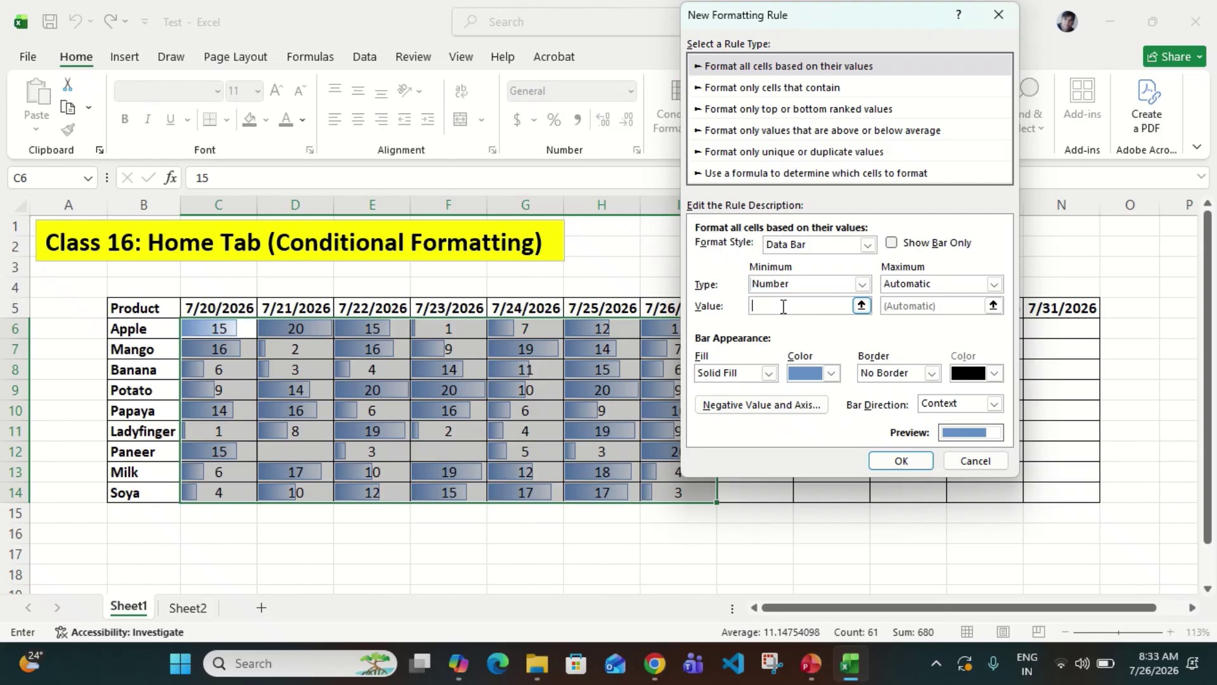
text(5)
click(906, 461)
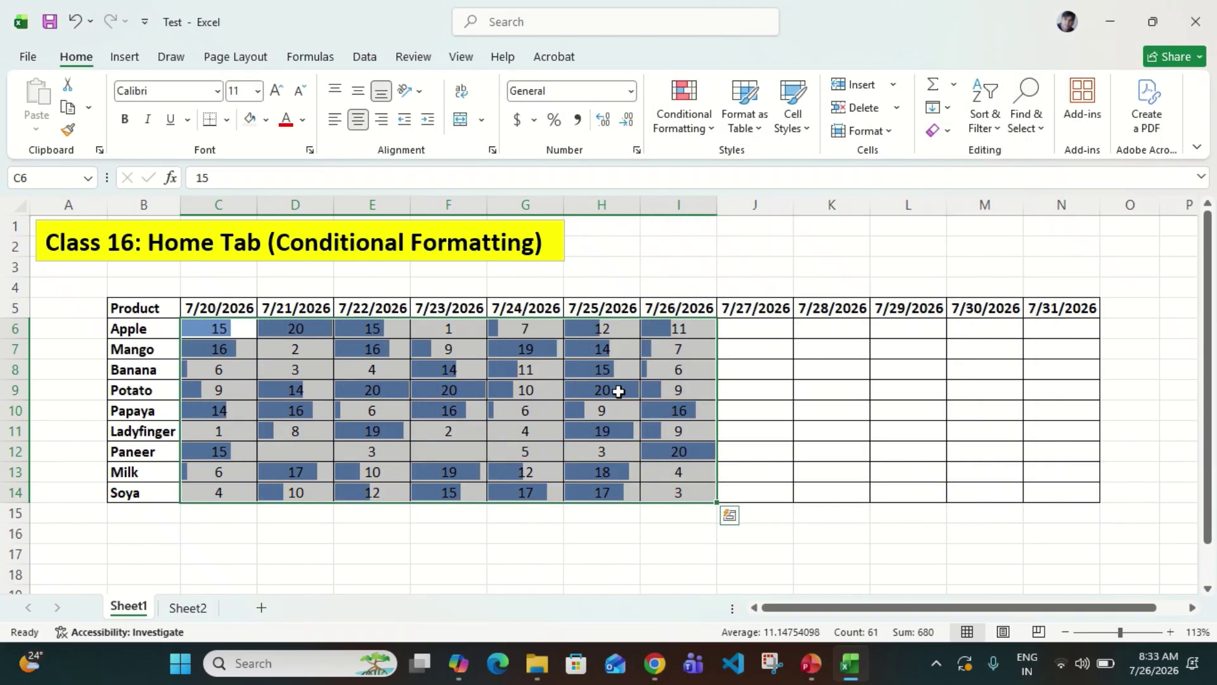
Compare the data bars of cells at or below 5 with those above 5 across the quantity table
click(682, 486)
click(523, 451)
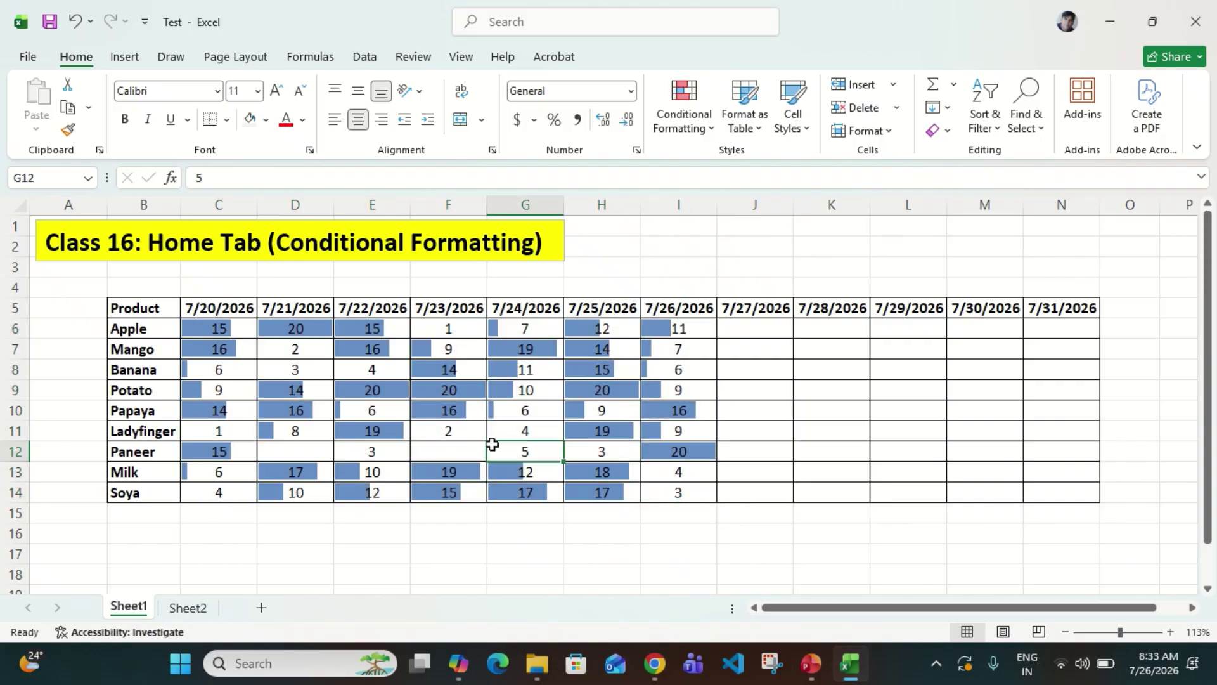
click(378, 451)
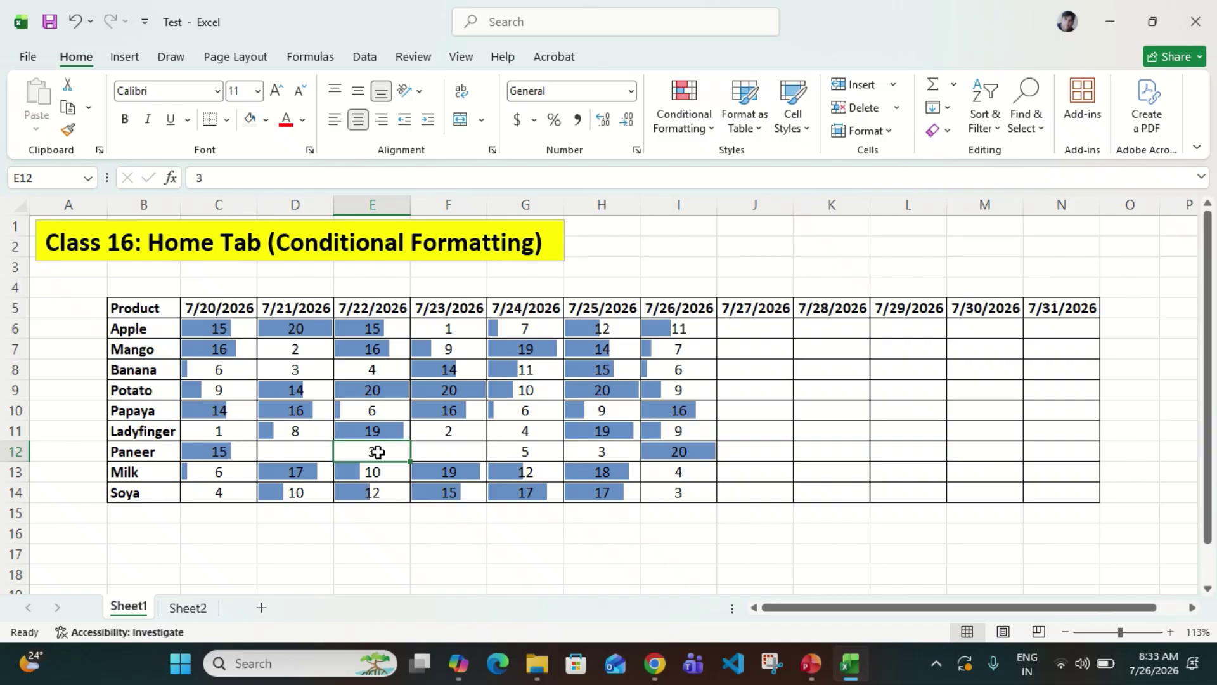
click(232, 485)
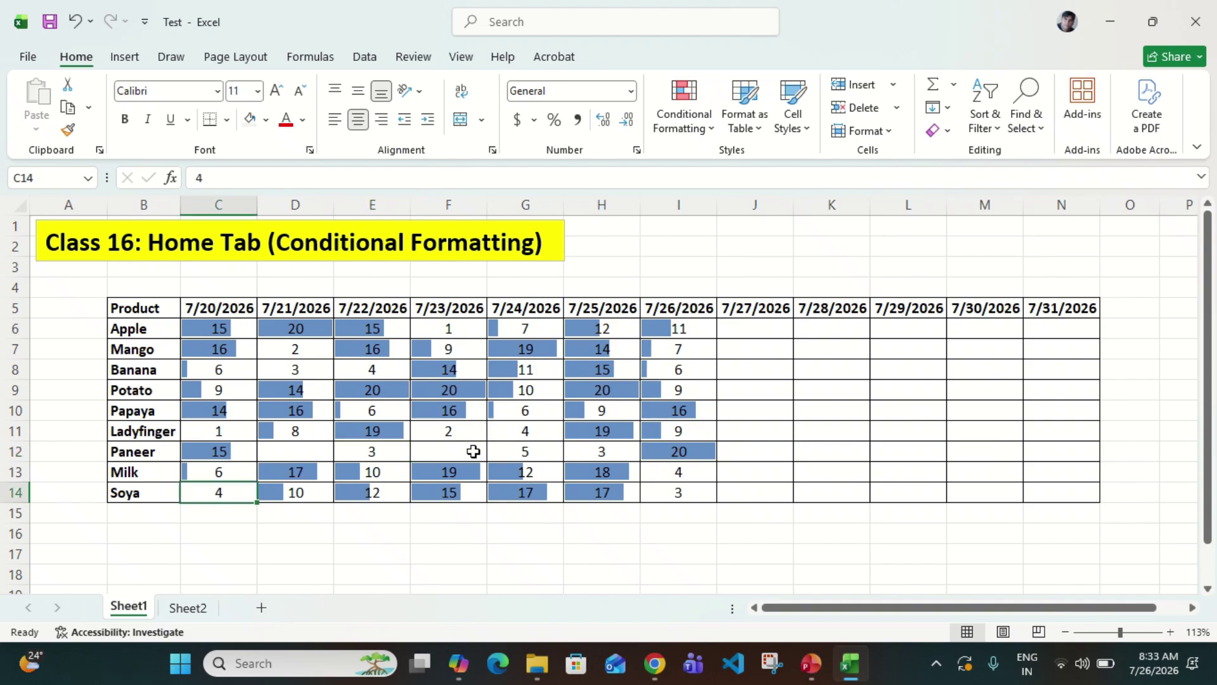
click(218, 469)
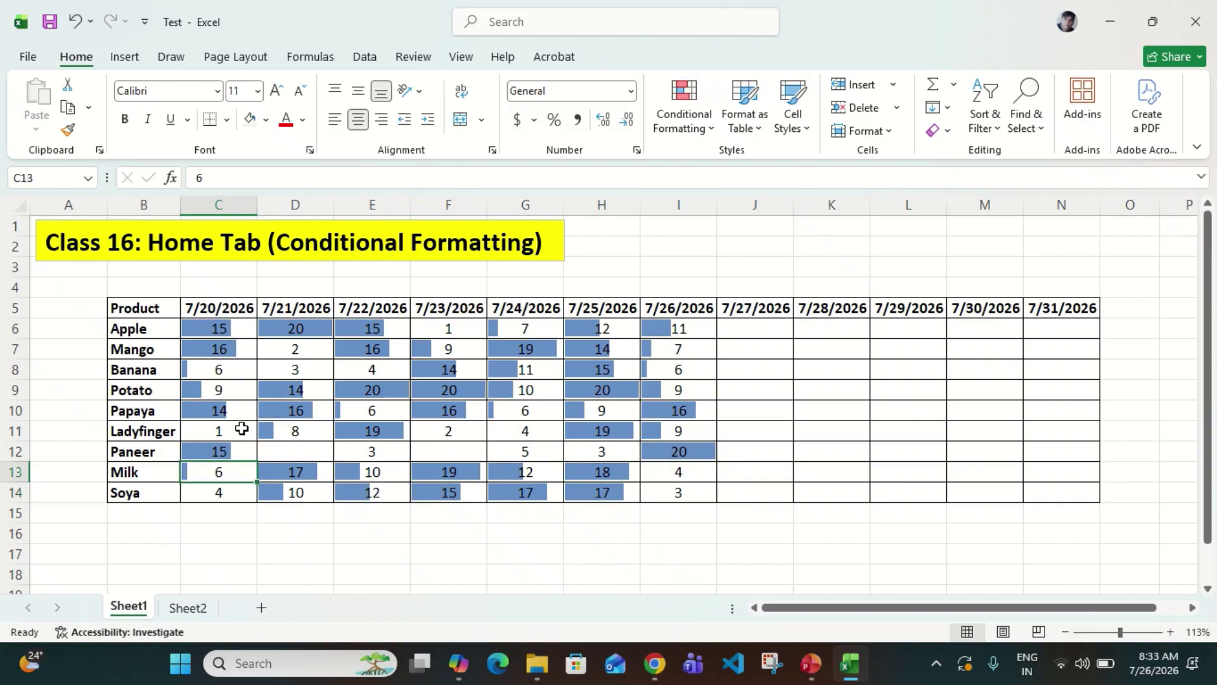
click(542, 328)
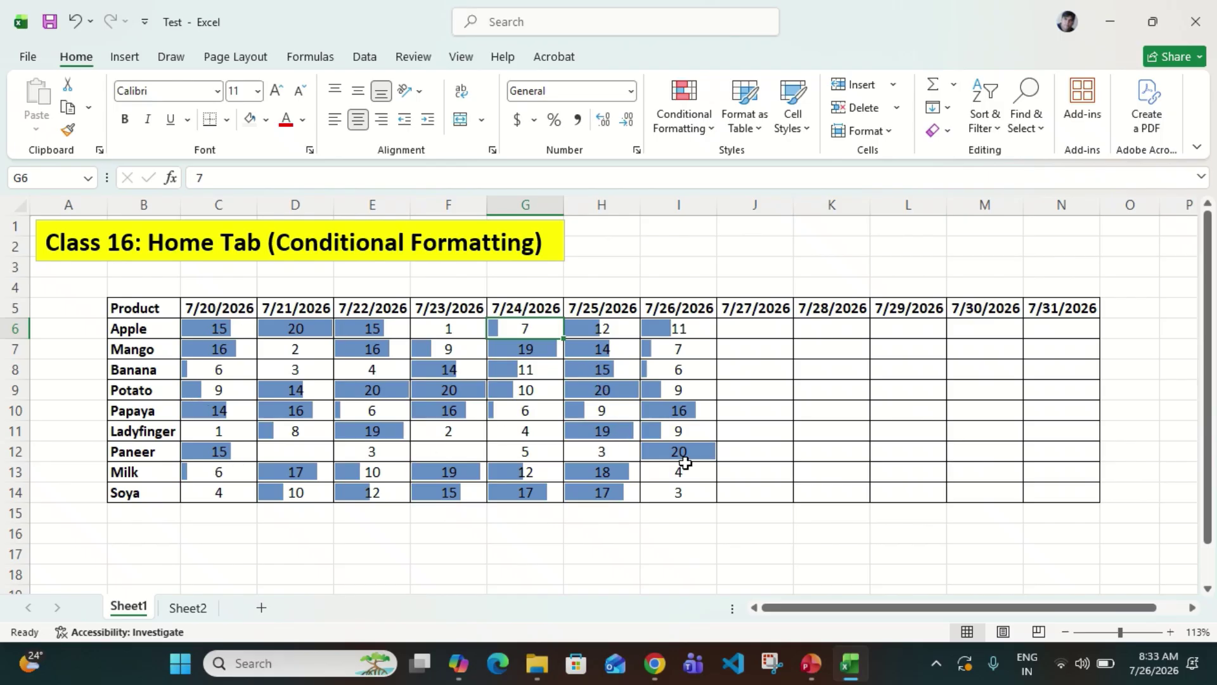
click(540, 453)
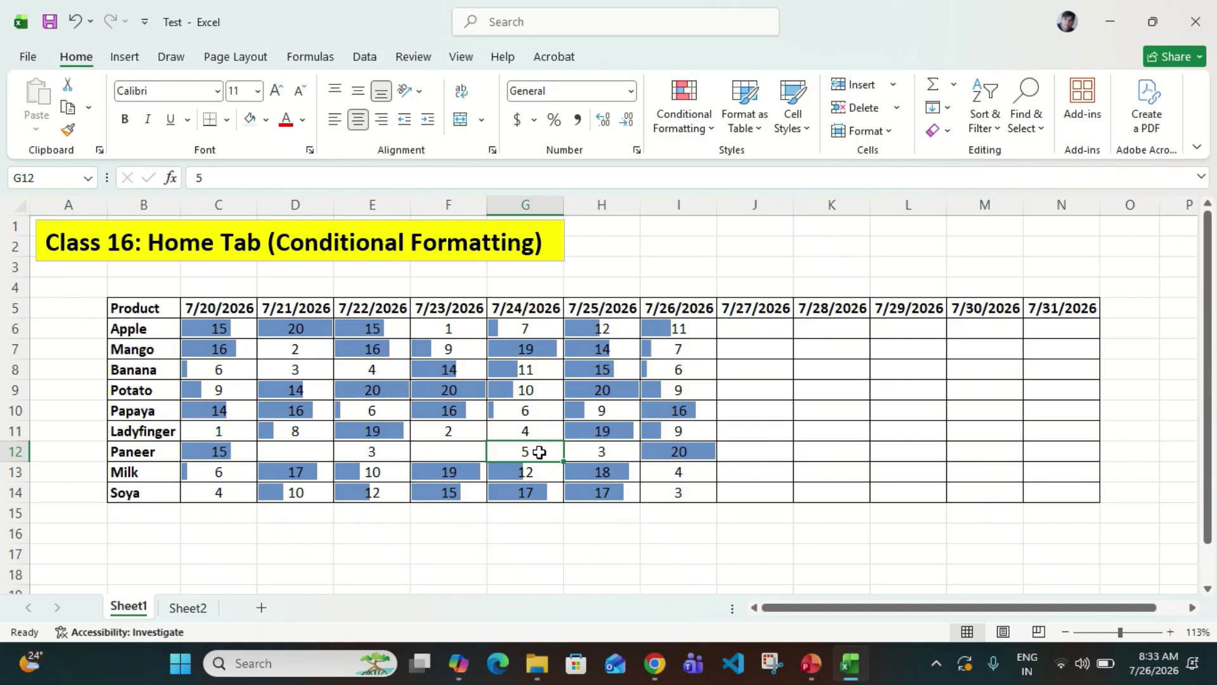
Reselect C6:I14 and clear the data bar rules from the entire sheet
click(237, 336)
key(ctrl+shift+Right)
key(ctrl+shift+Down)
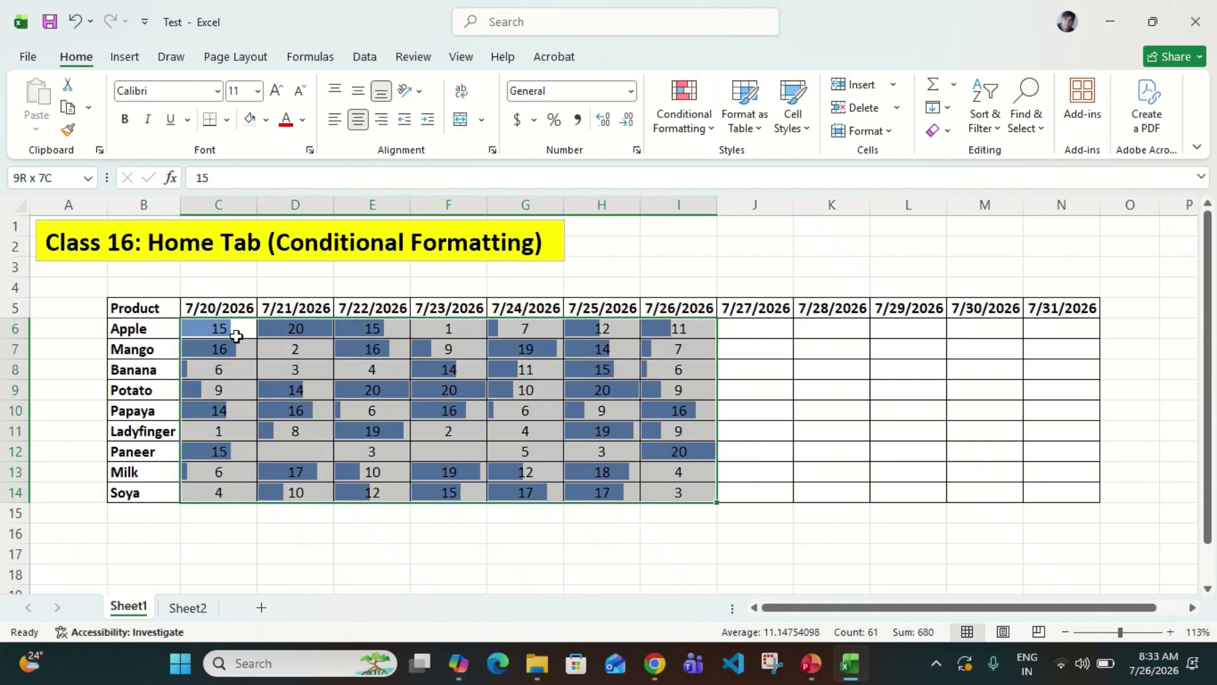
click(691, 130)
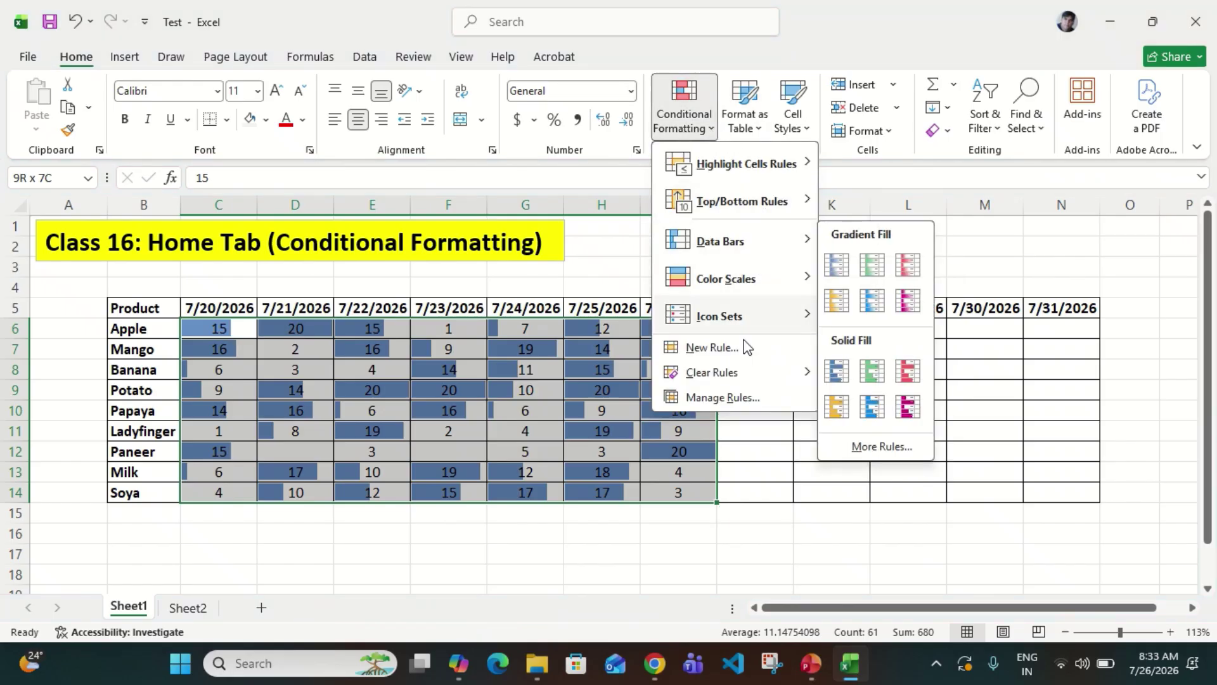
mouse_move(712, 372)
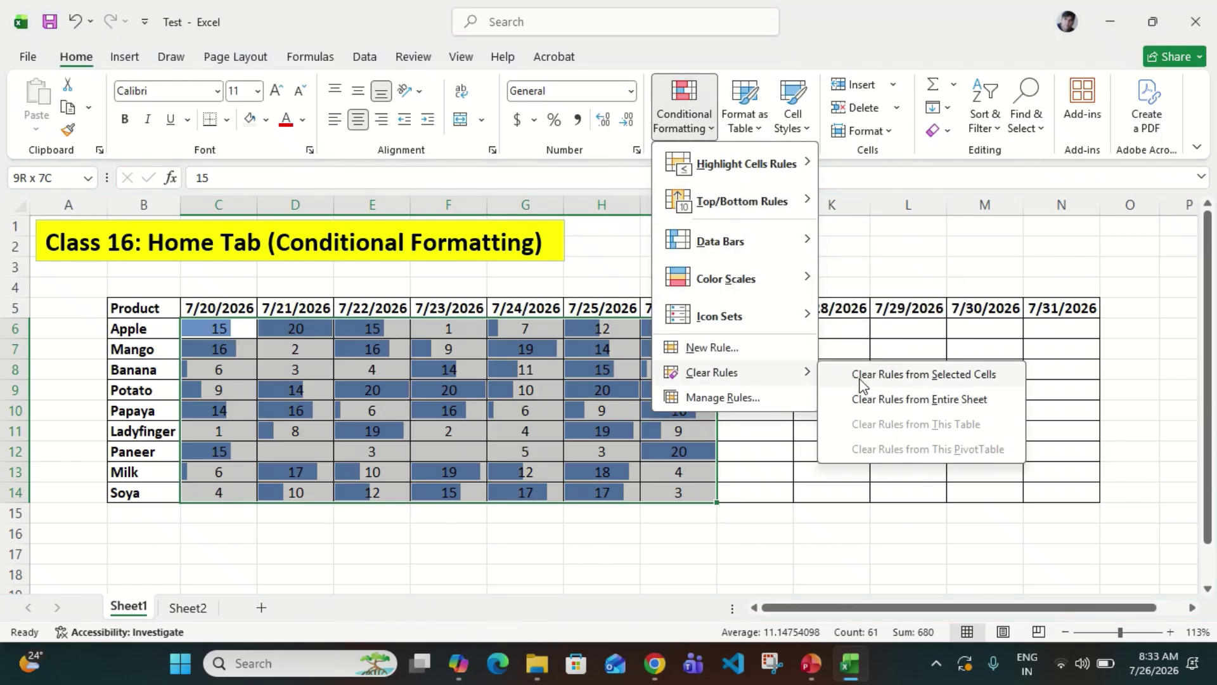
click(911, 399)
Apply the preset Green-Yellow-Red color scale to the quantities in C6:I14
click(700, 126)
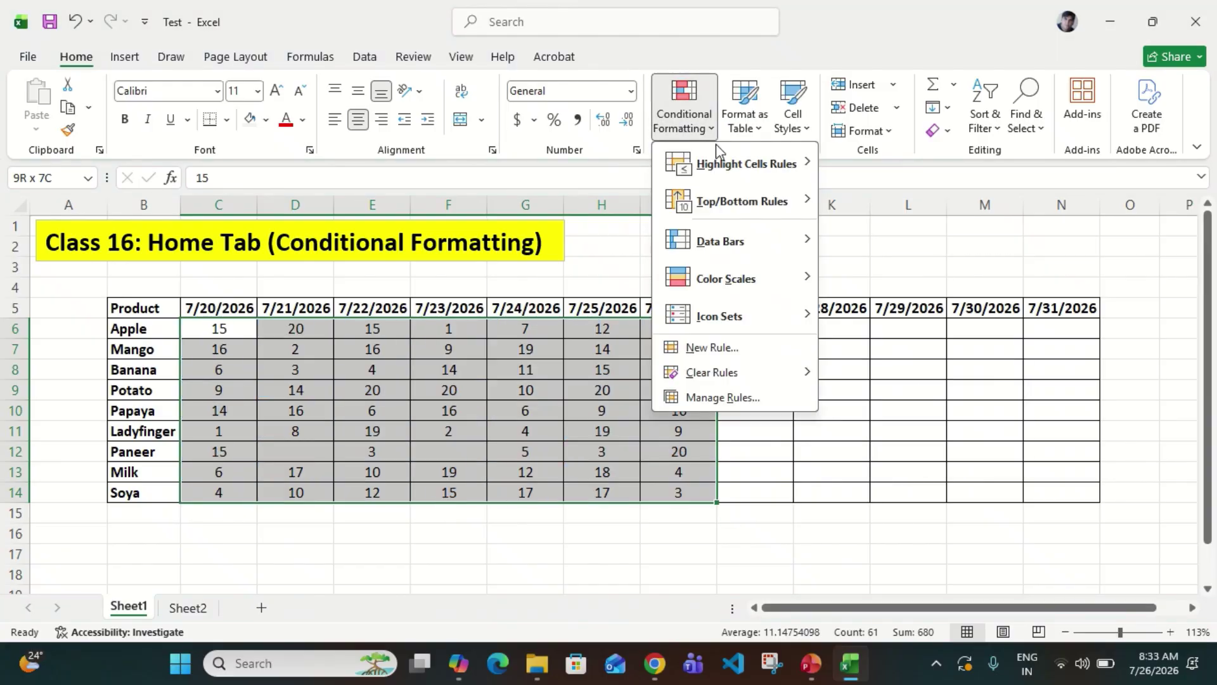
mouse_move(737, 284)
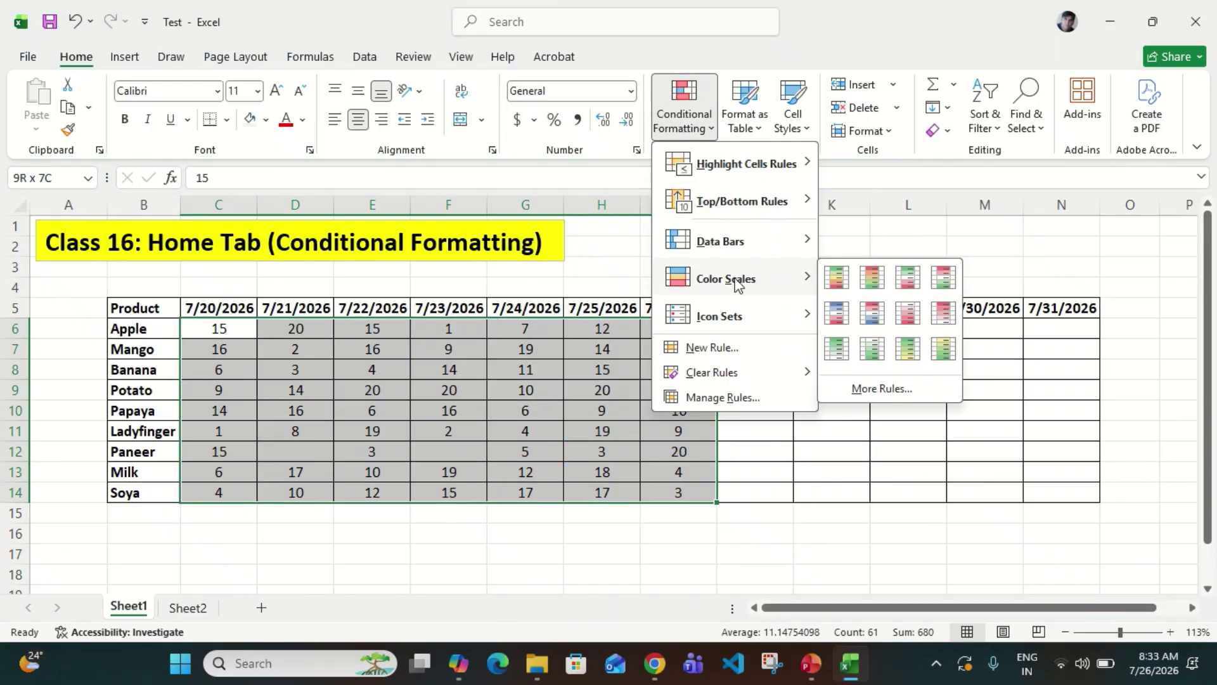
mouse_move(736, 250)
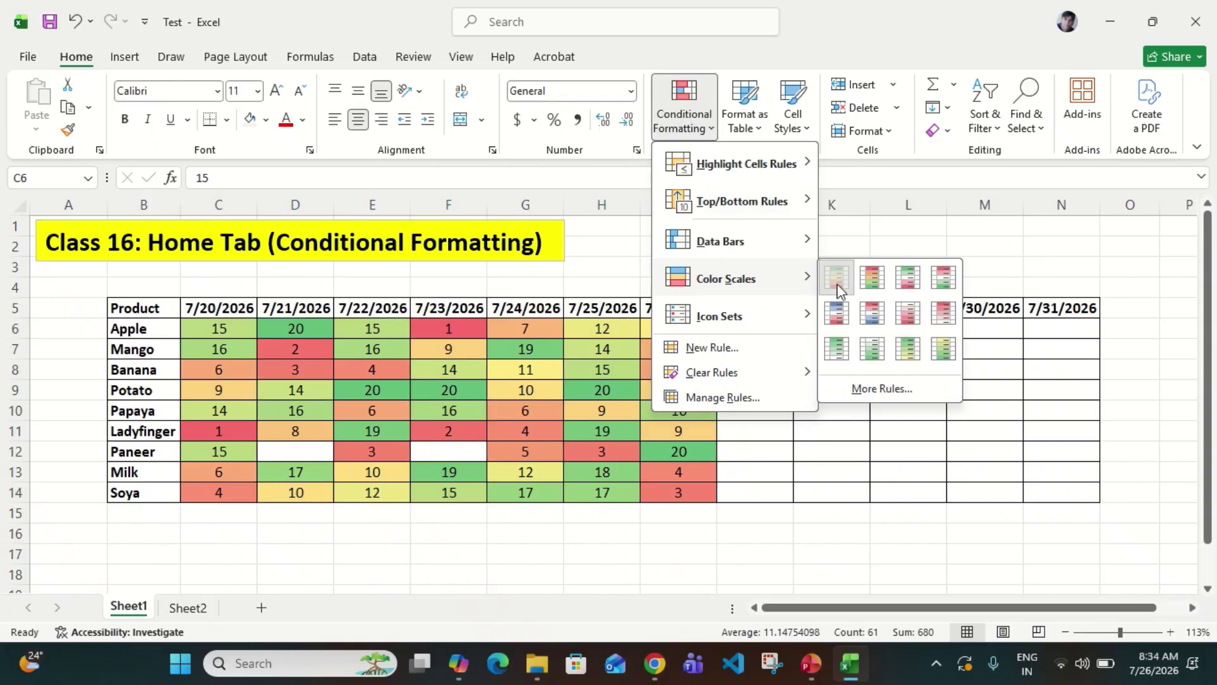
click(837, 283)
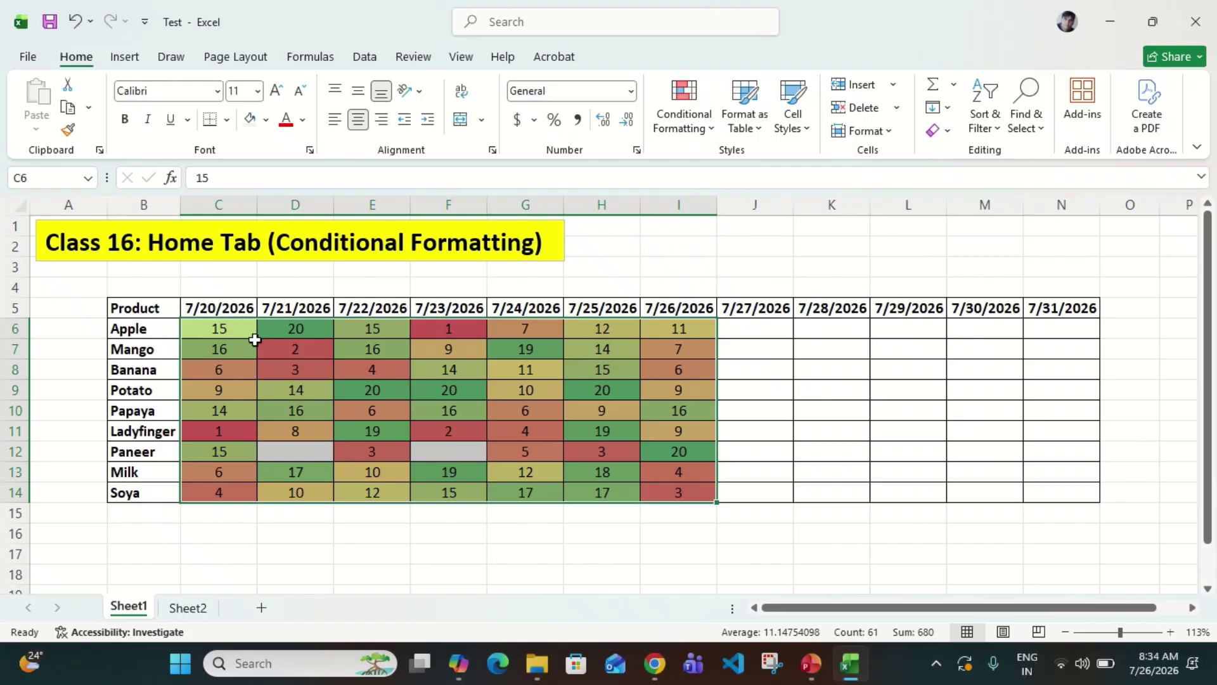
Examine how the color scale shades high, middle and low quantities across the product table
click(293, 332)
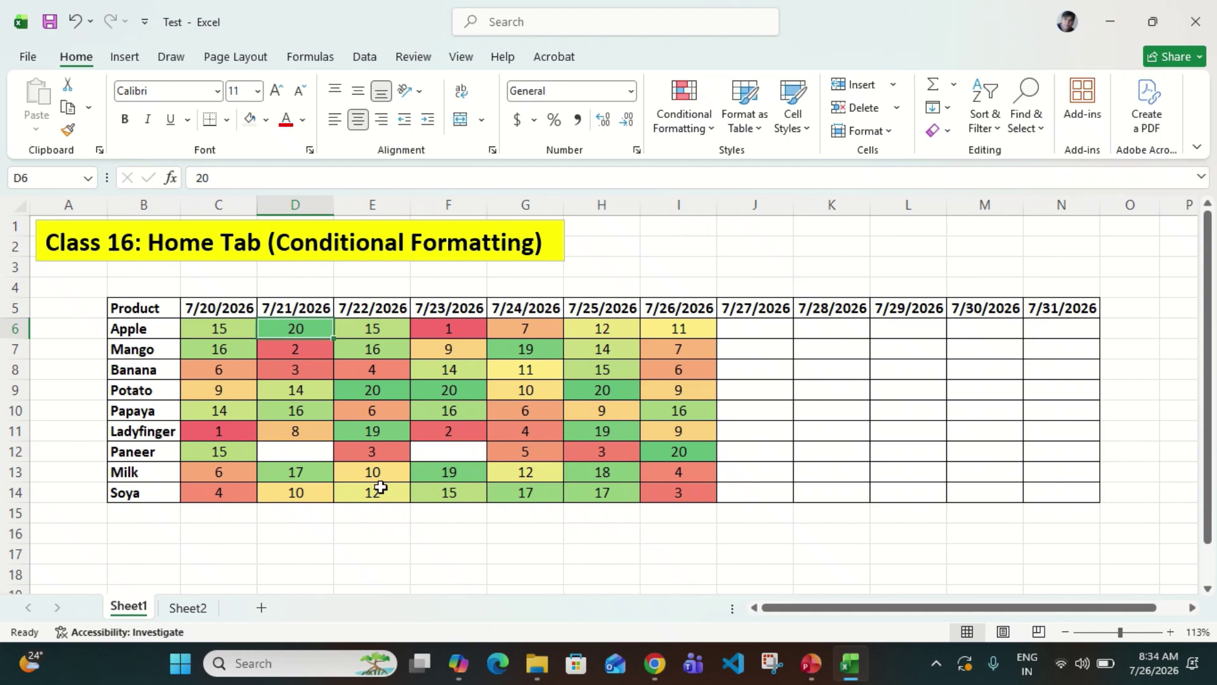
click(232, 334)
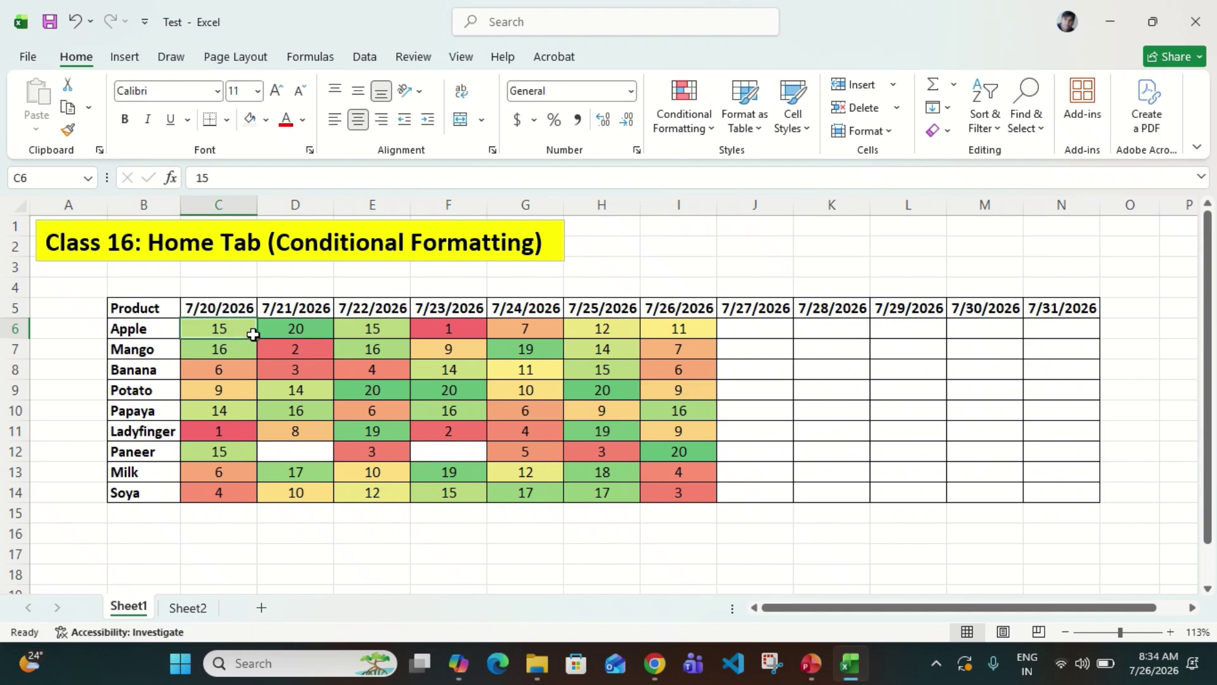
click(294, 334)
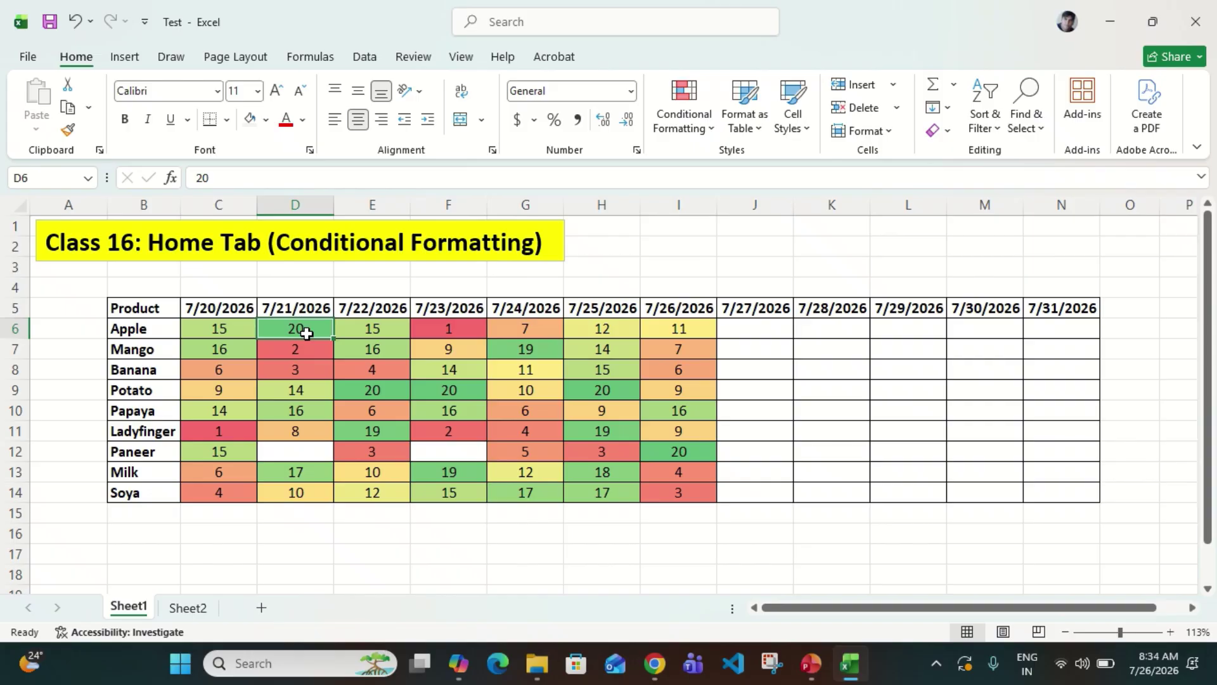
click(226, 329)
click(289, 330)
click(457, 386)
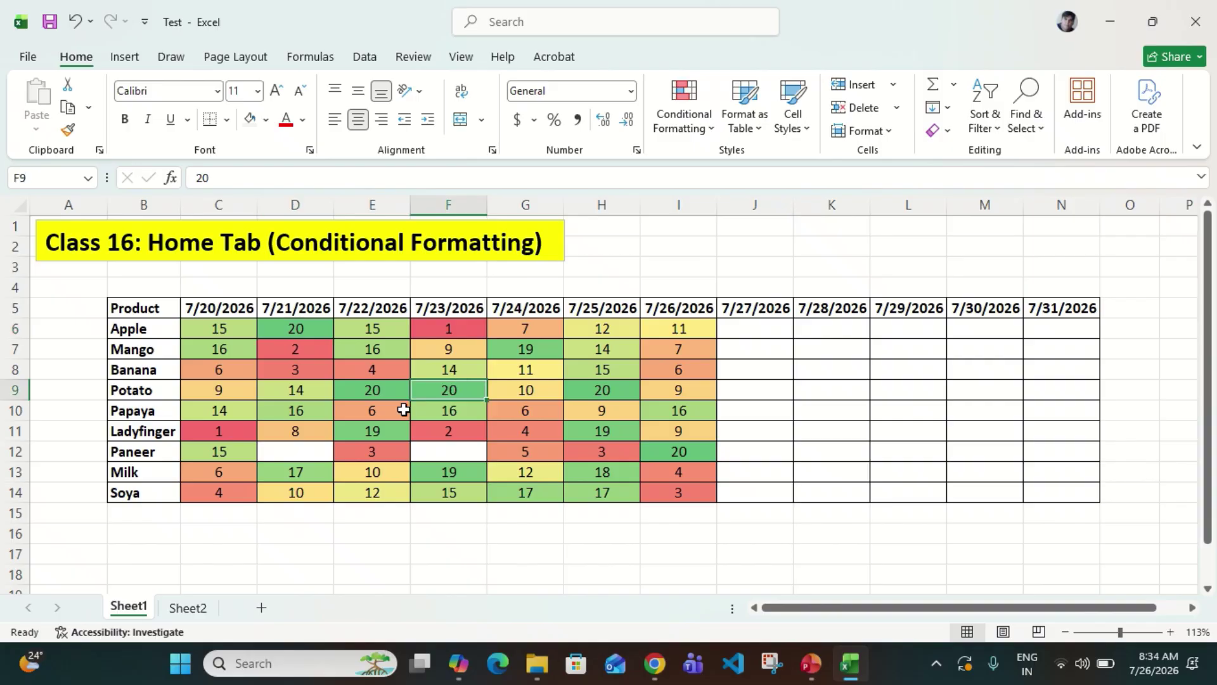
click(376, 434)
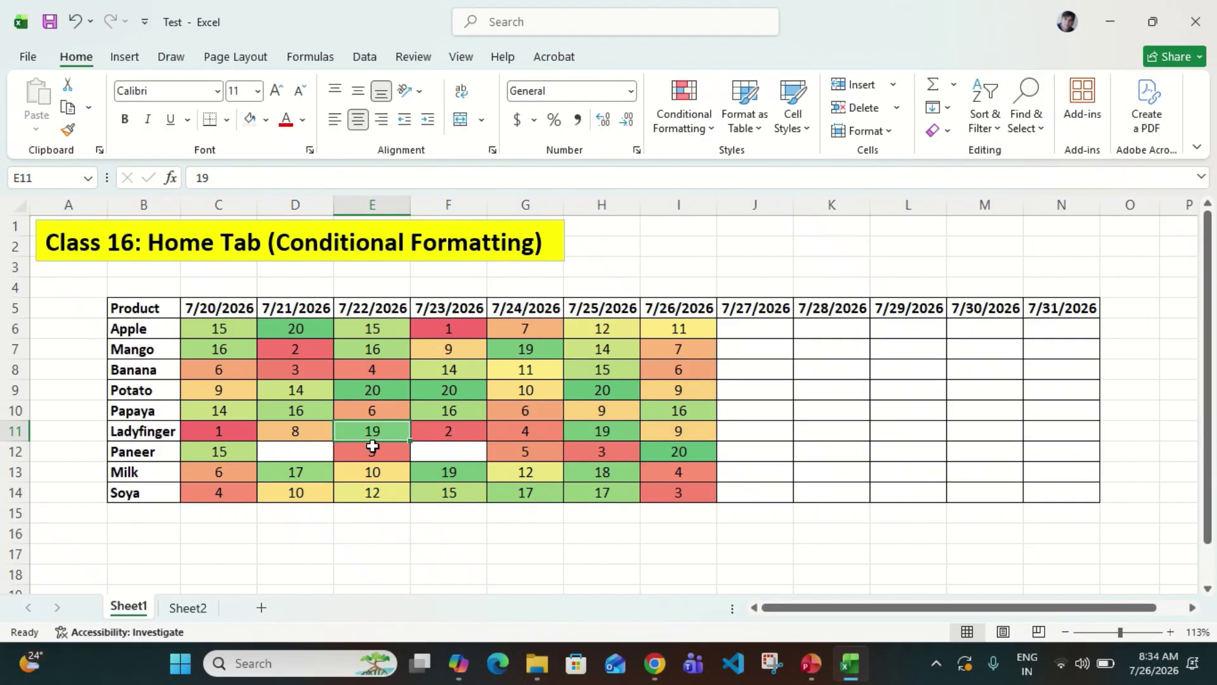
click(234, 430)
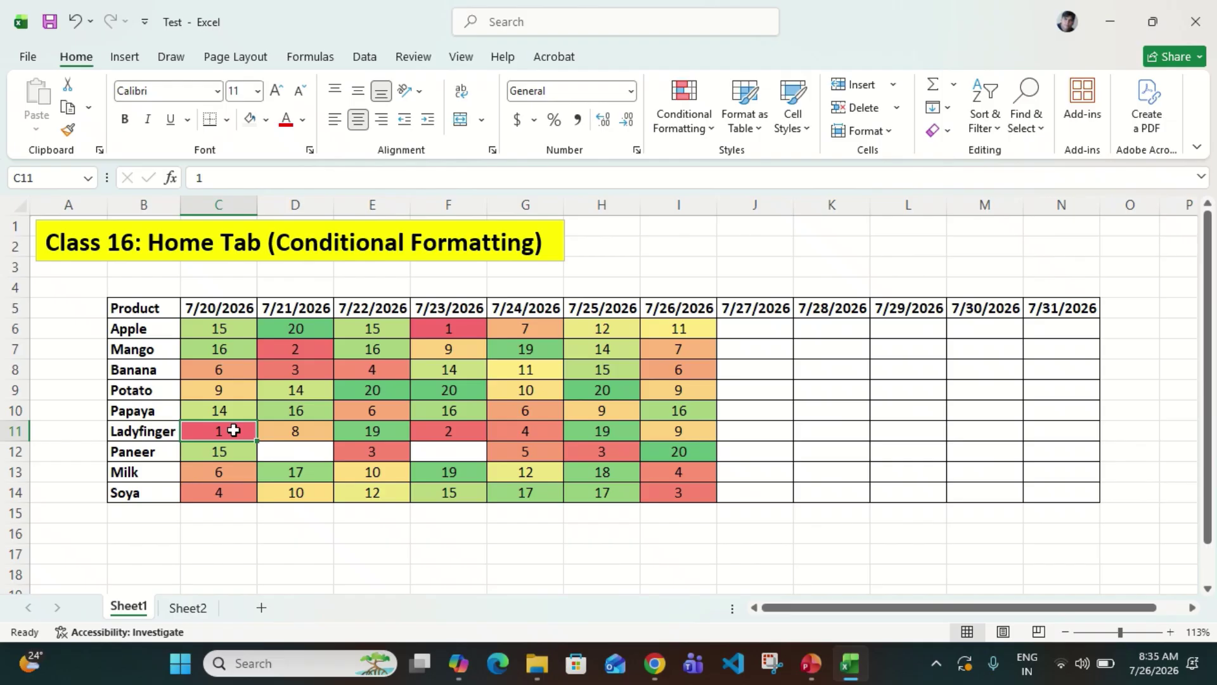
click(234, 474)
click(355, 454)
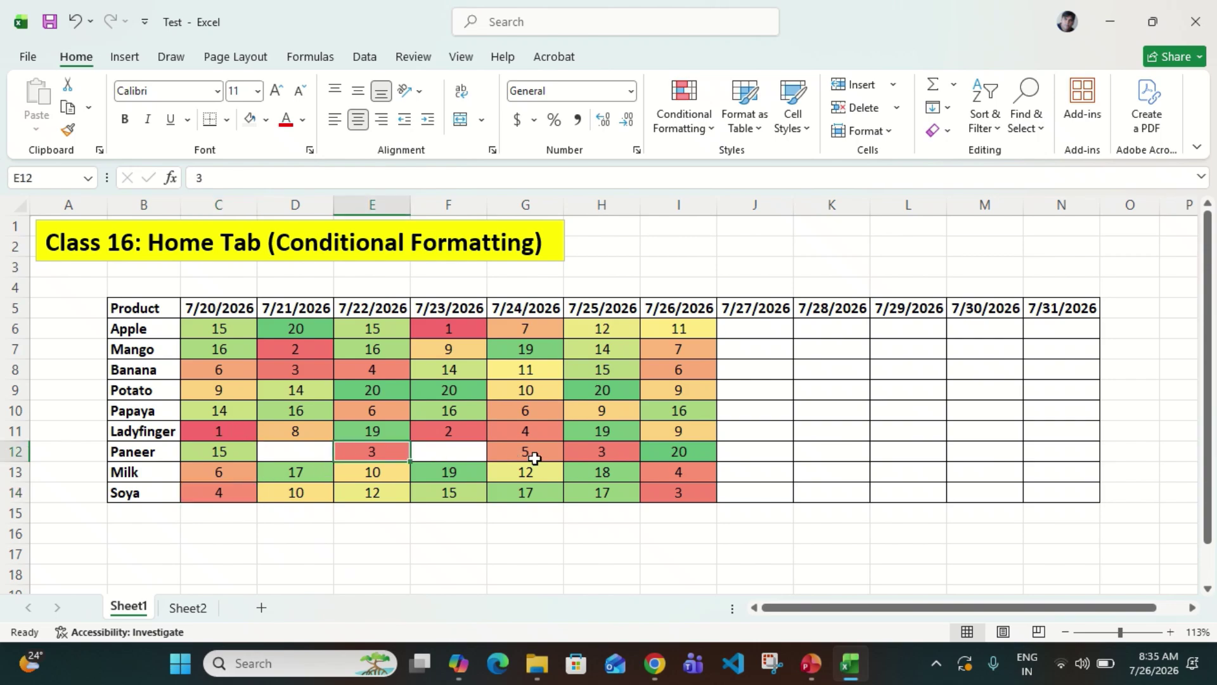
click(372, 473)
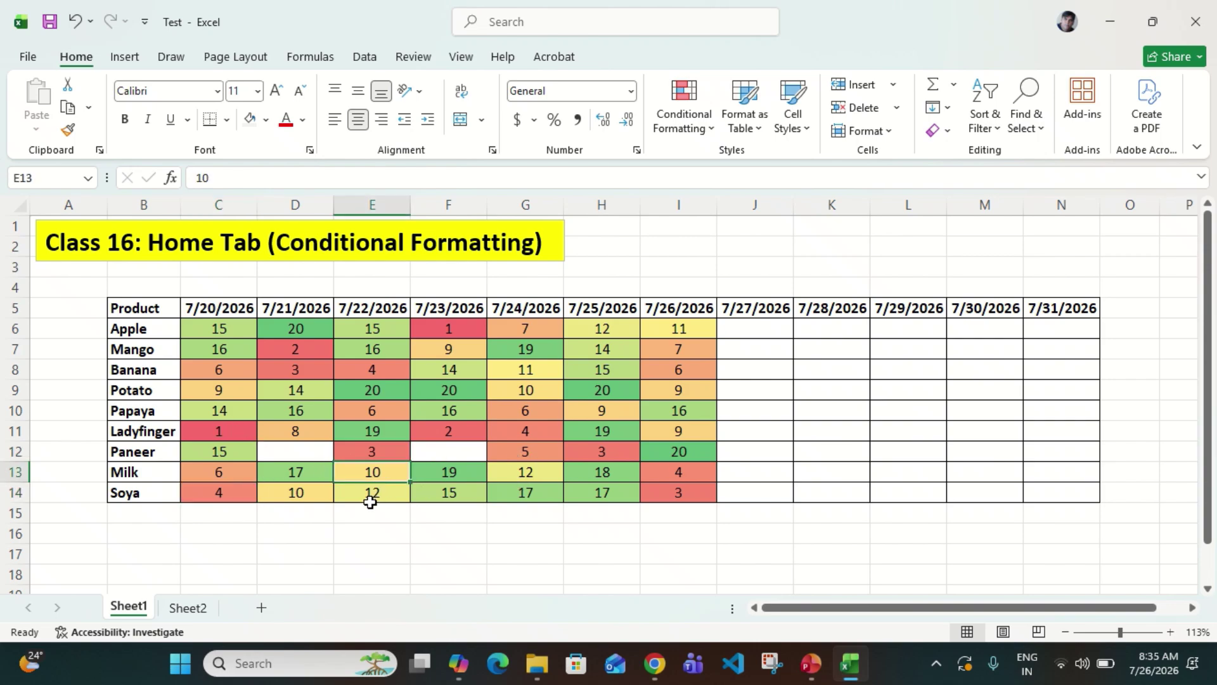
click(370, 501)
click(317, 501)
click(373, 485)
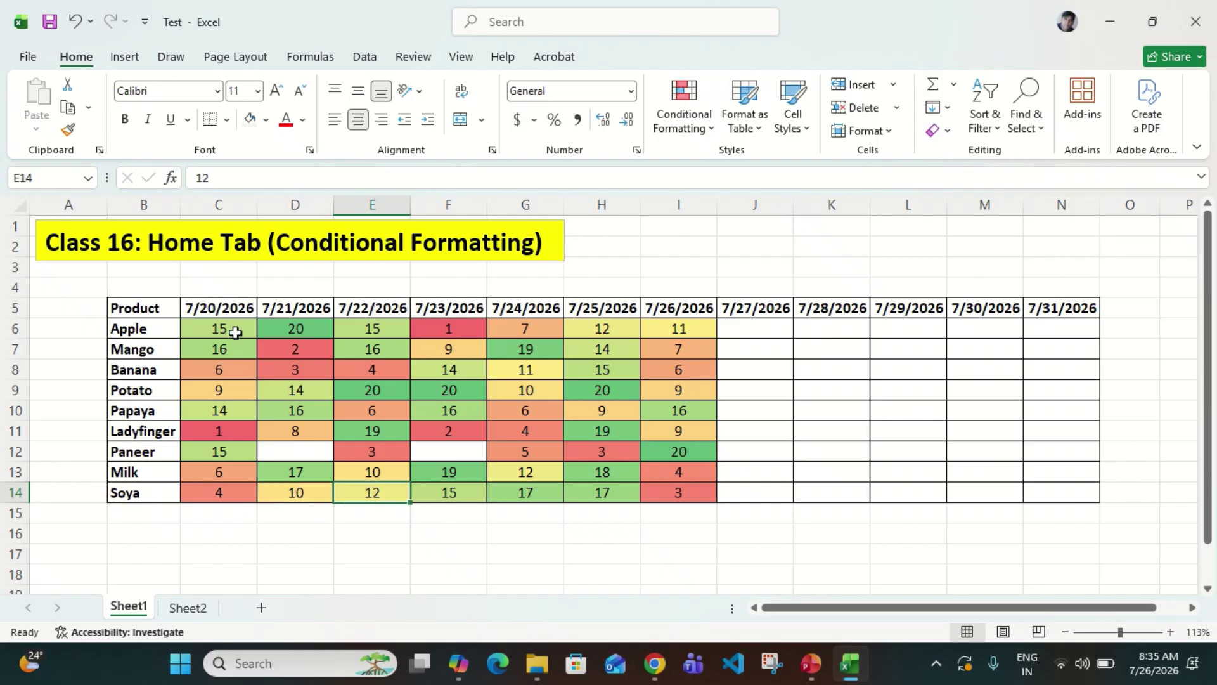
Reselect C6:I14 and start a custom color scale rule with the 3-Color Scale format style
click(235, 332)
key(ctrl+shift+Right)
key(ctrl+shift+Down)
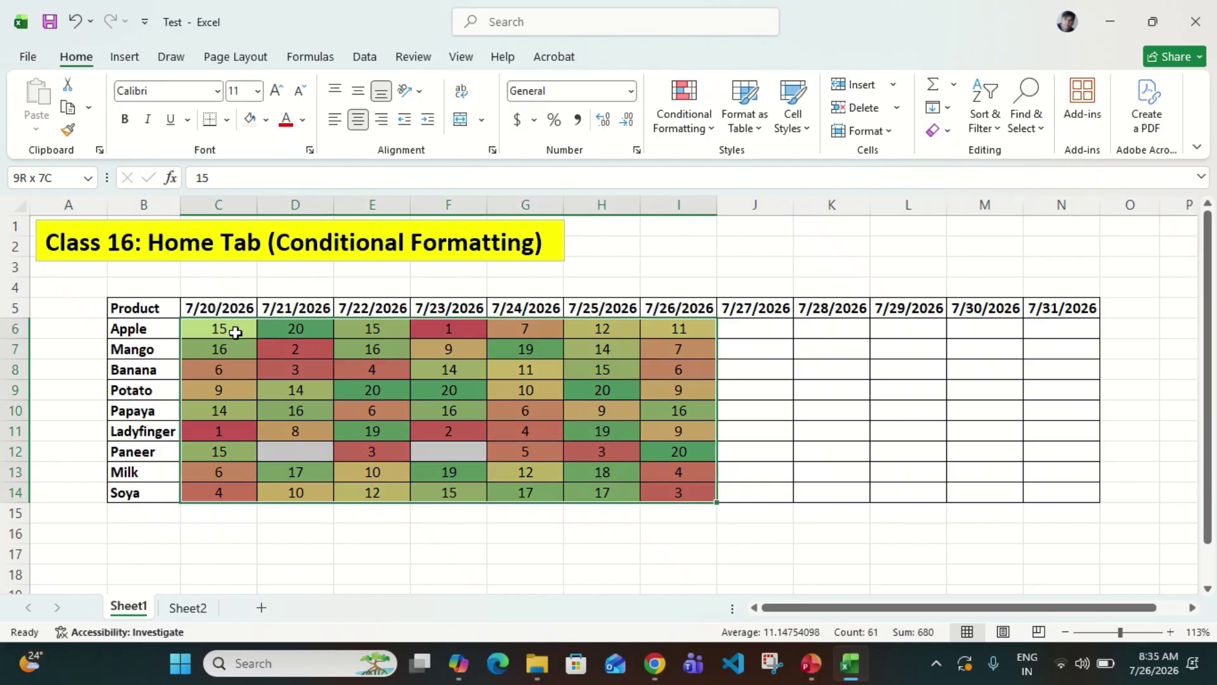
click(713, 130)
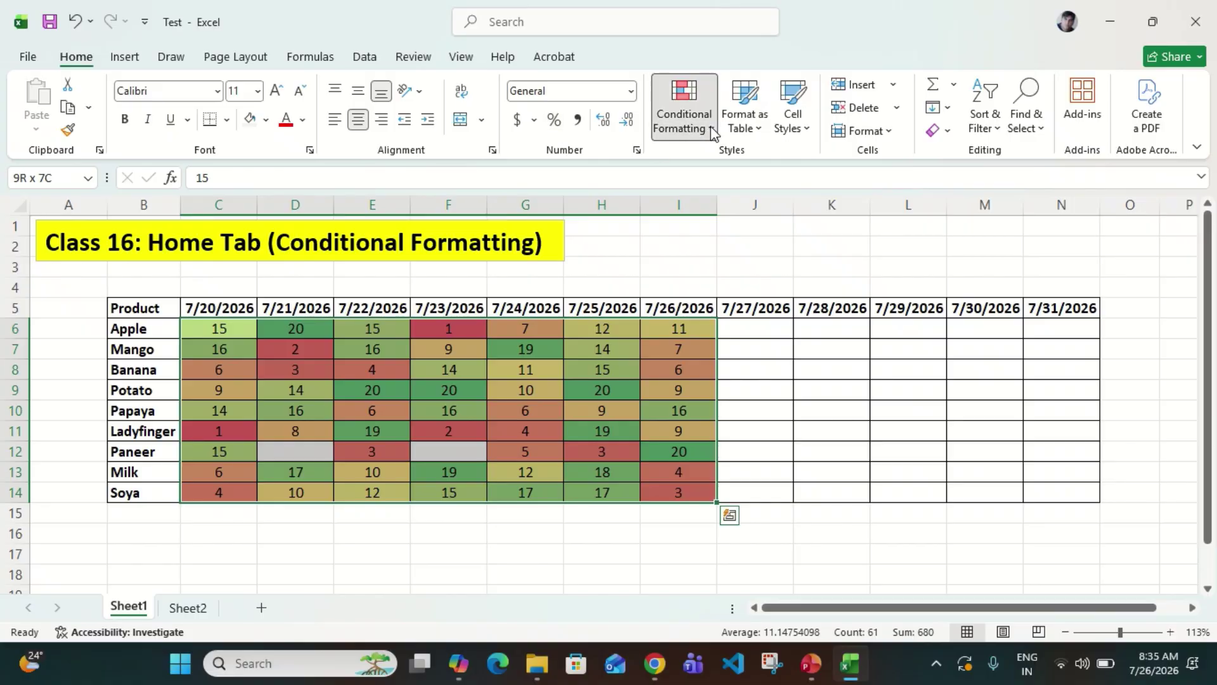
mouse_move(737, 282)
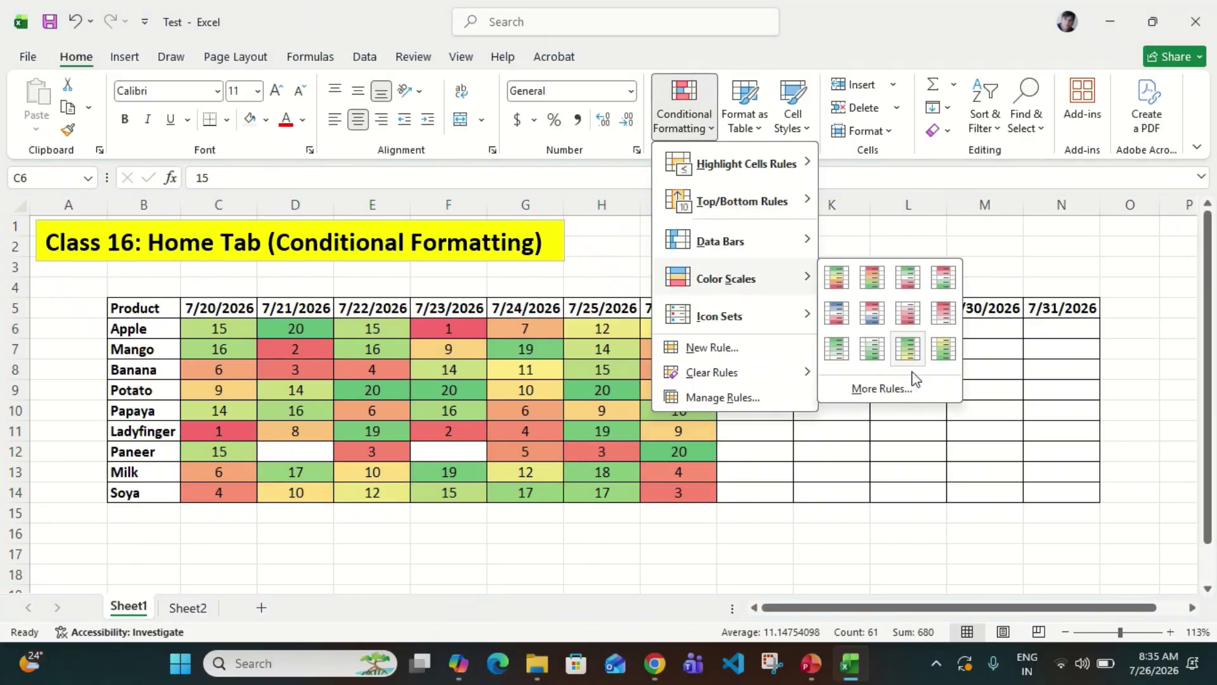
click(903, 385)
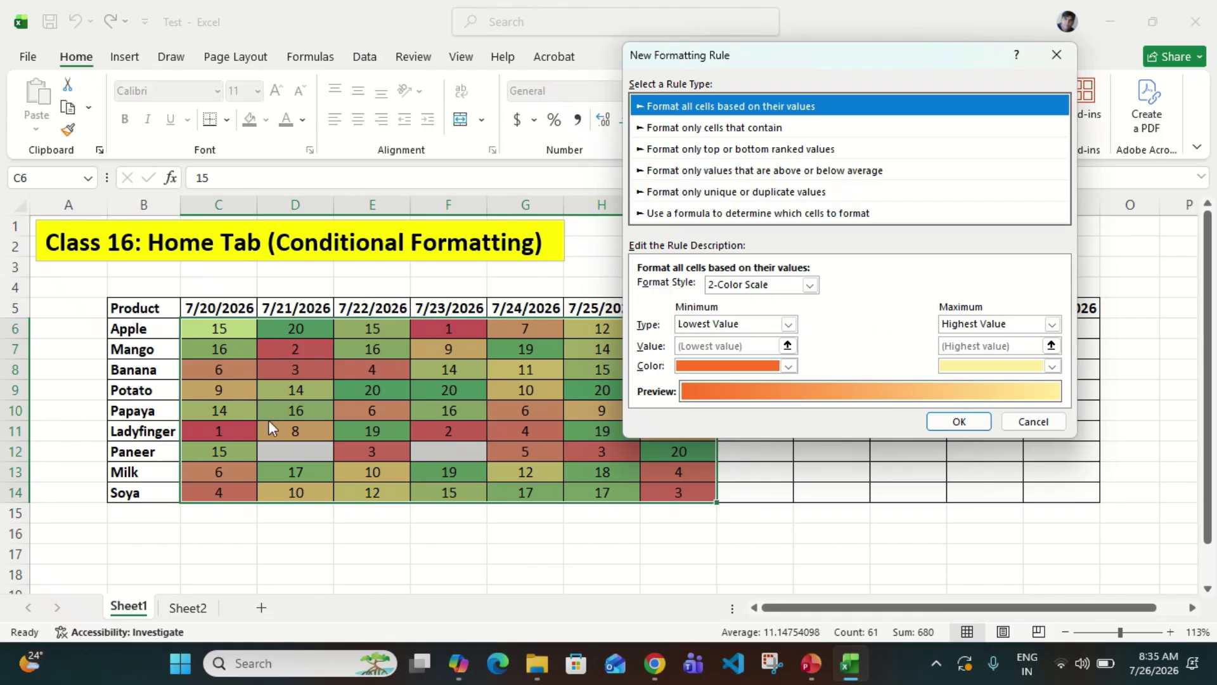
click(810, 285)
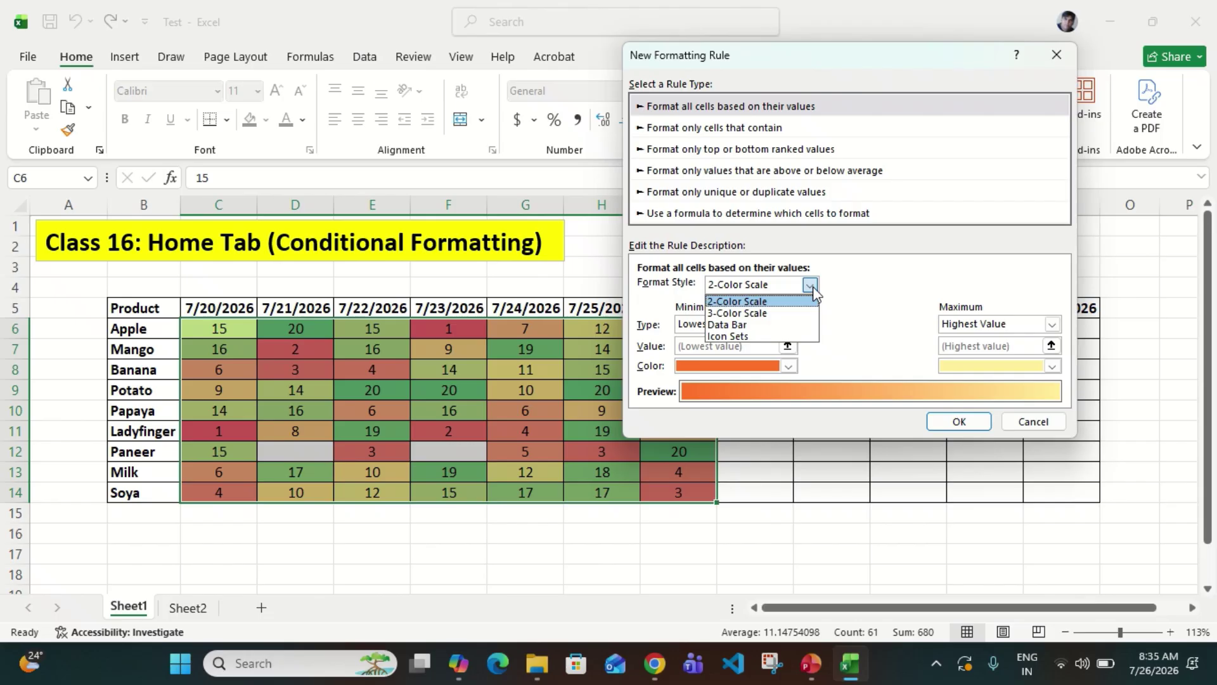
click(777, 314)
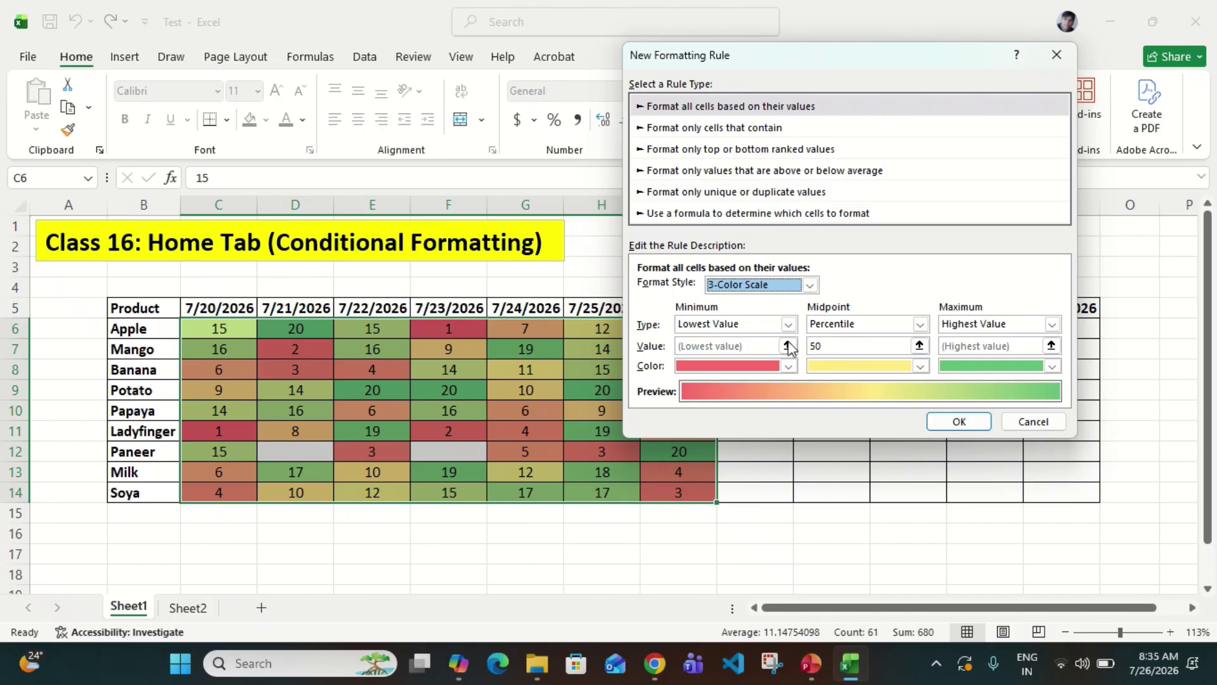
Set the rule's minimum color to light green and its maximum color to red, and apply it
click(789, 366)
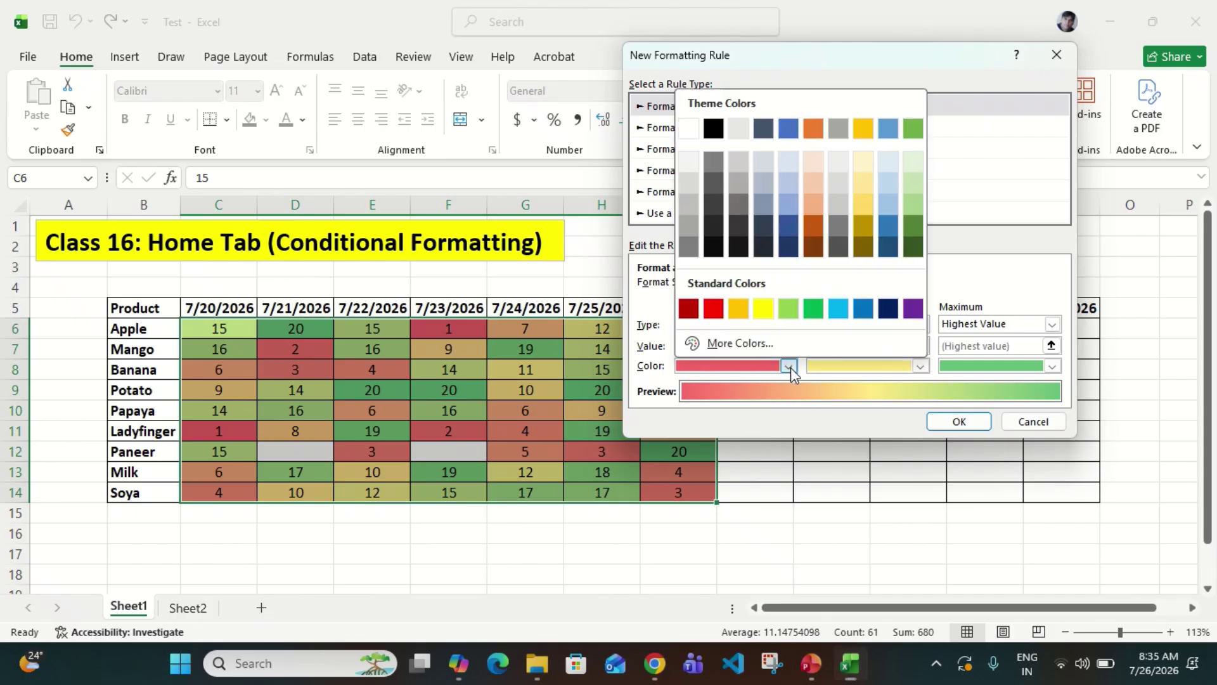
click(789, 308)
click(1052, 366)
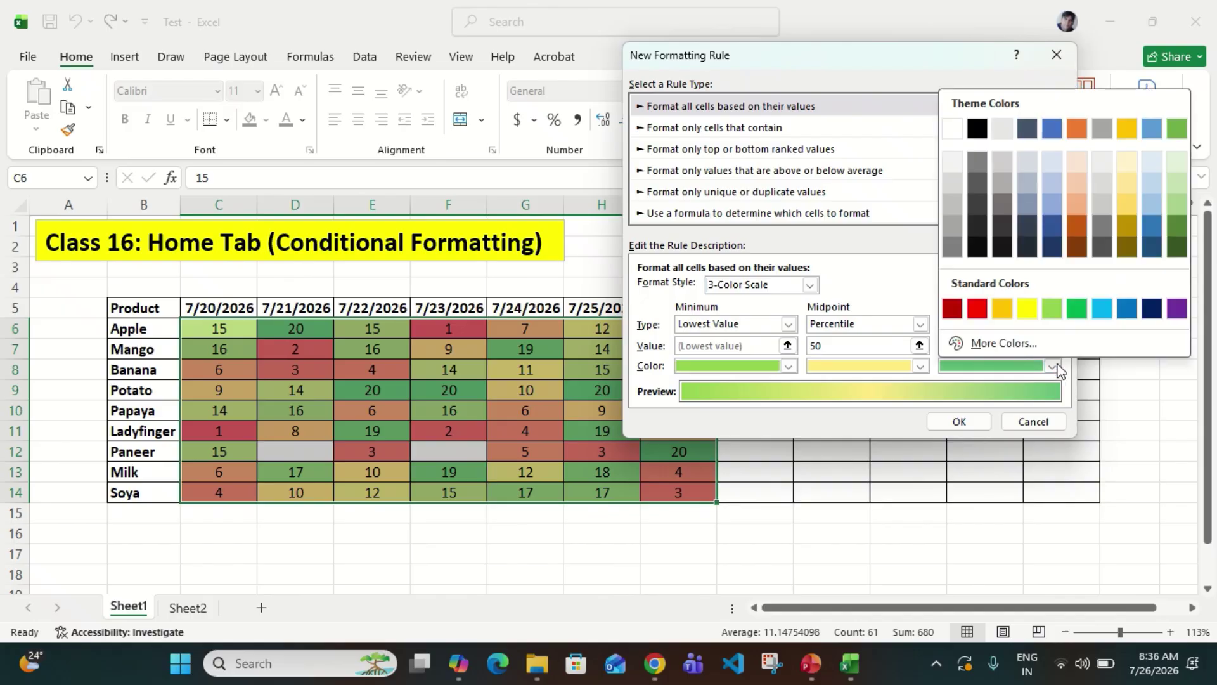
click(977, 309)
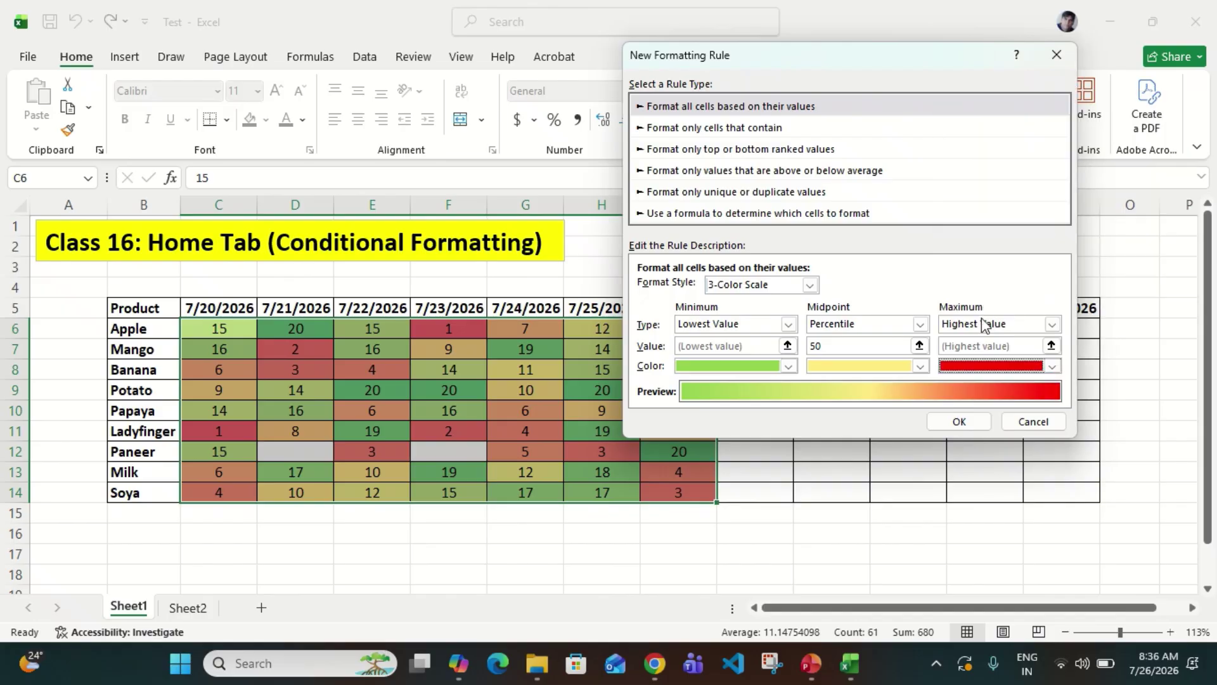
click(955, 423)
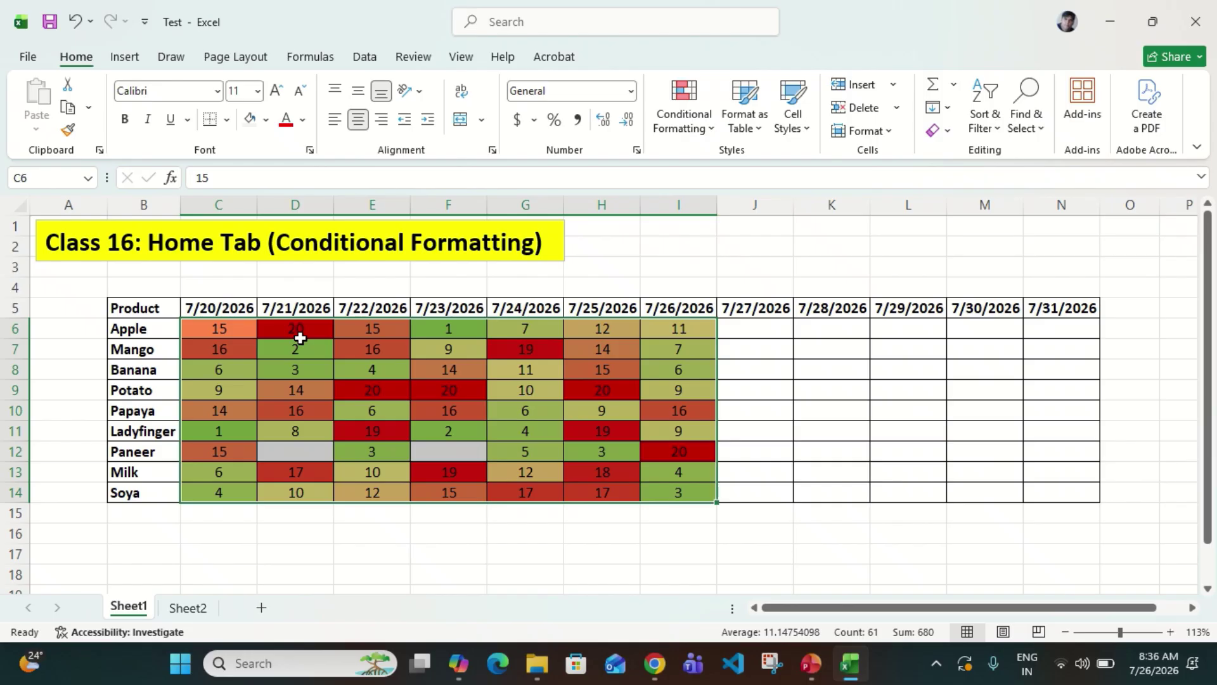
Undo the custom 3-color scale rule on C6:I14
key(ctrl+q)
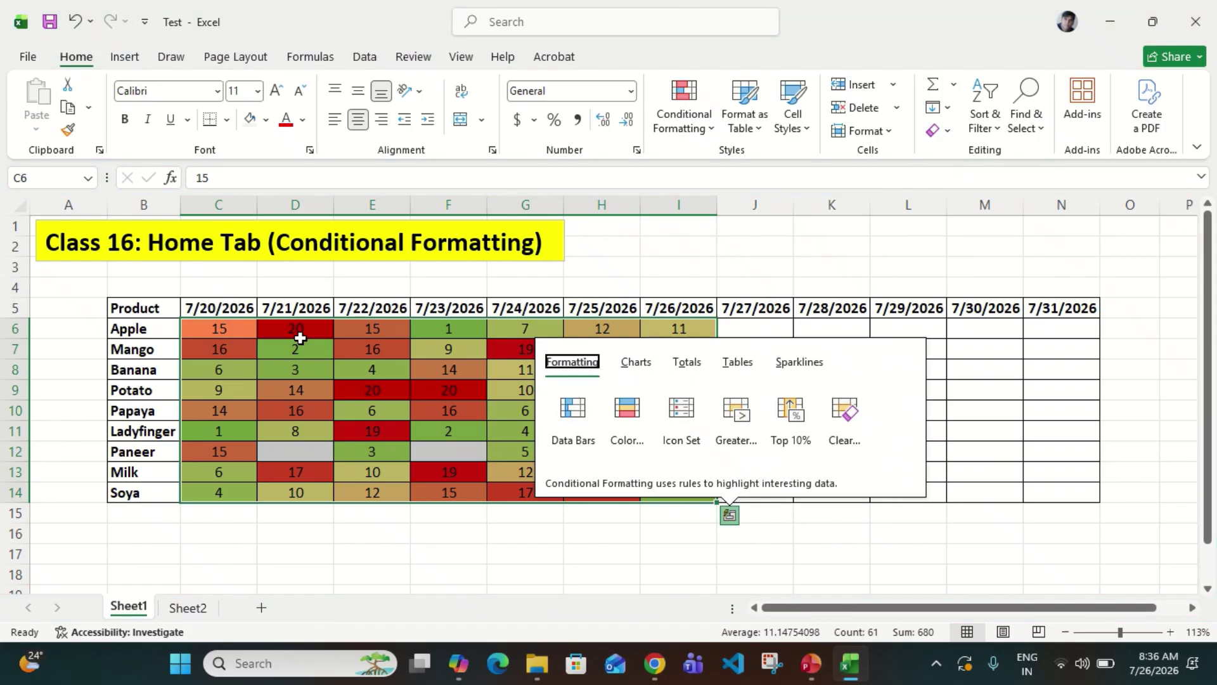
key(Escape)
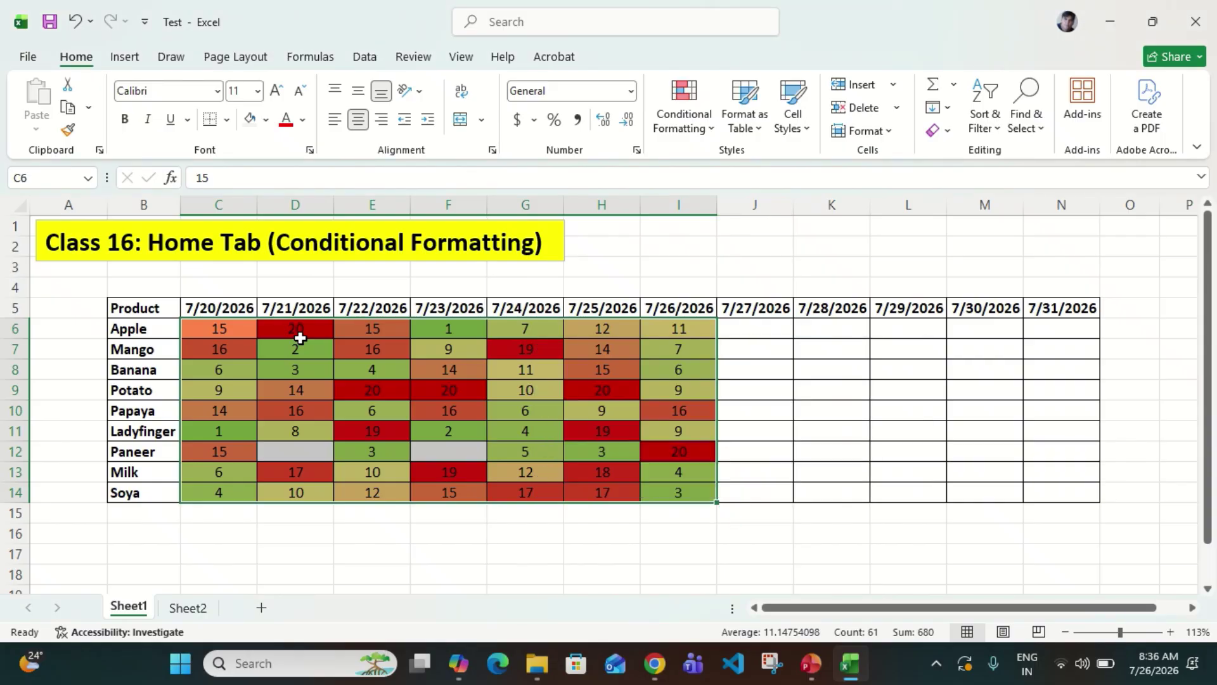
key(ctrl+z)
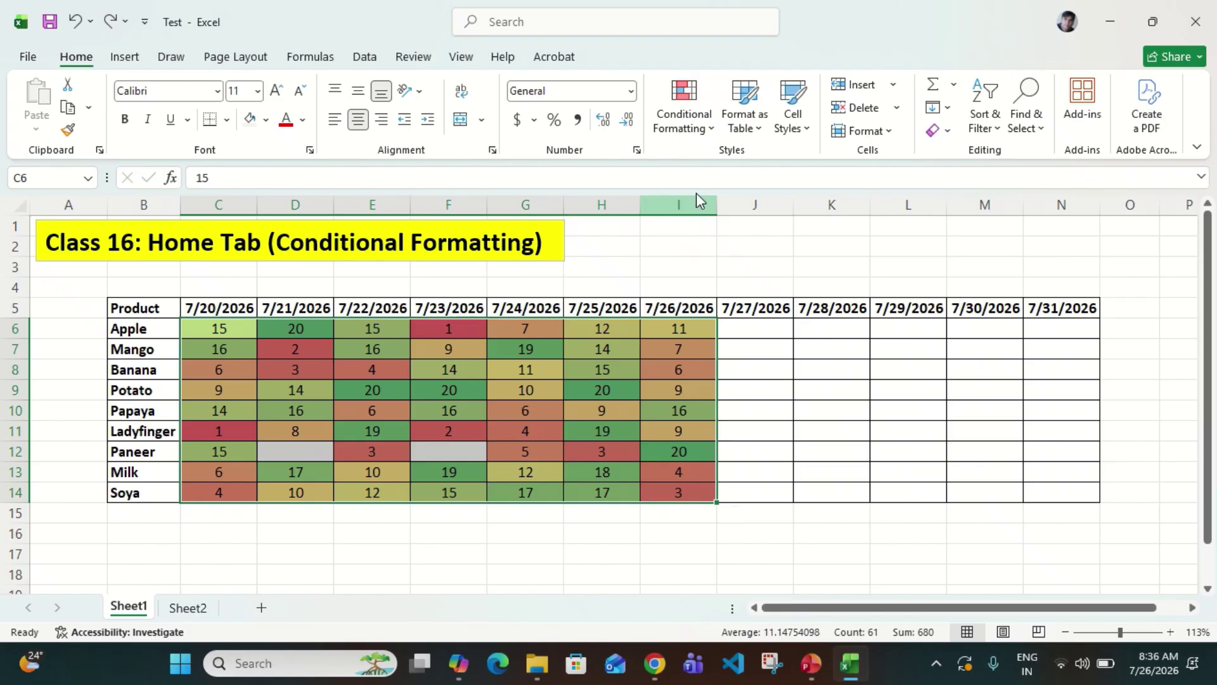
Clear the conditional formatting rules from the selected cells C6:I14
click(712, 134)
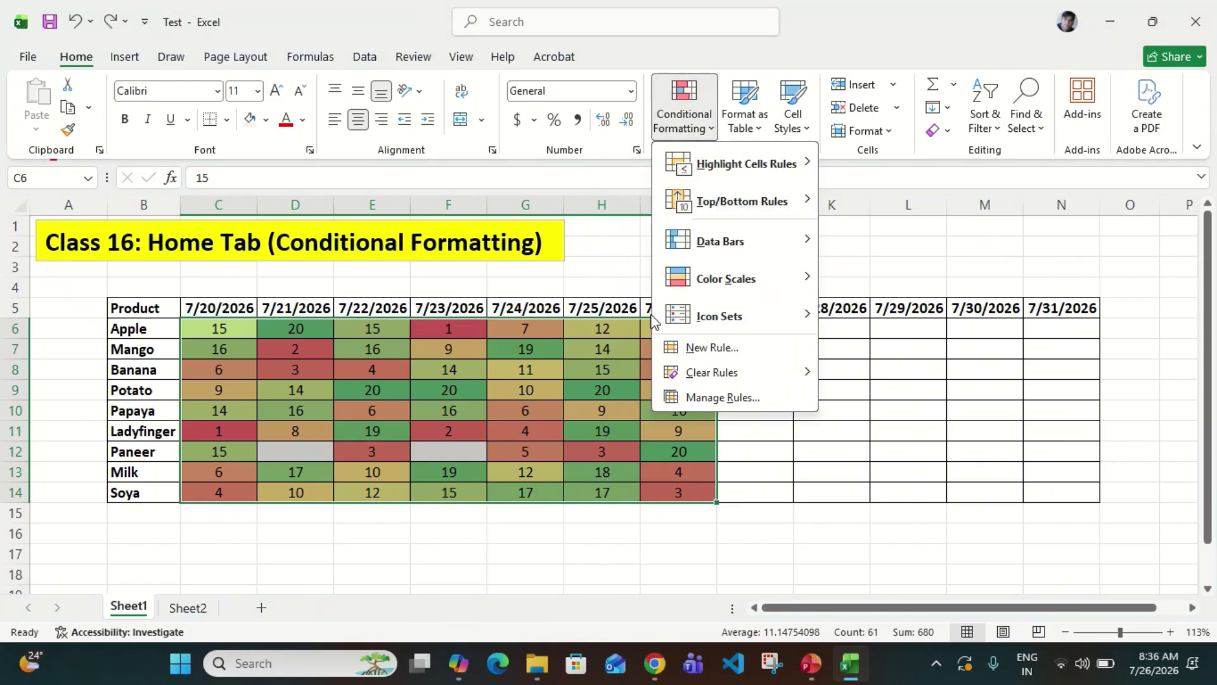
mouse_move(710, 373)
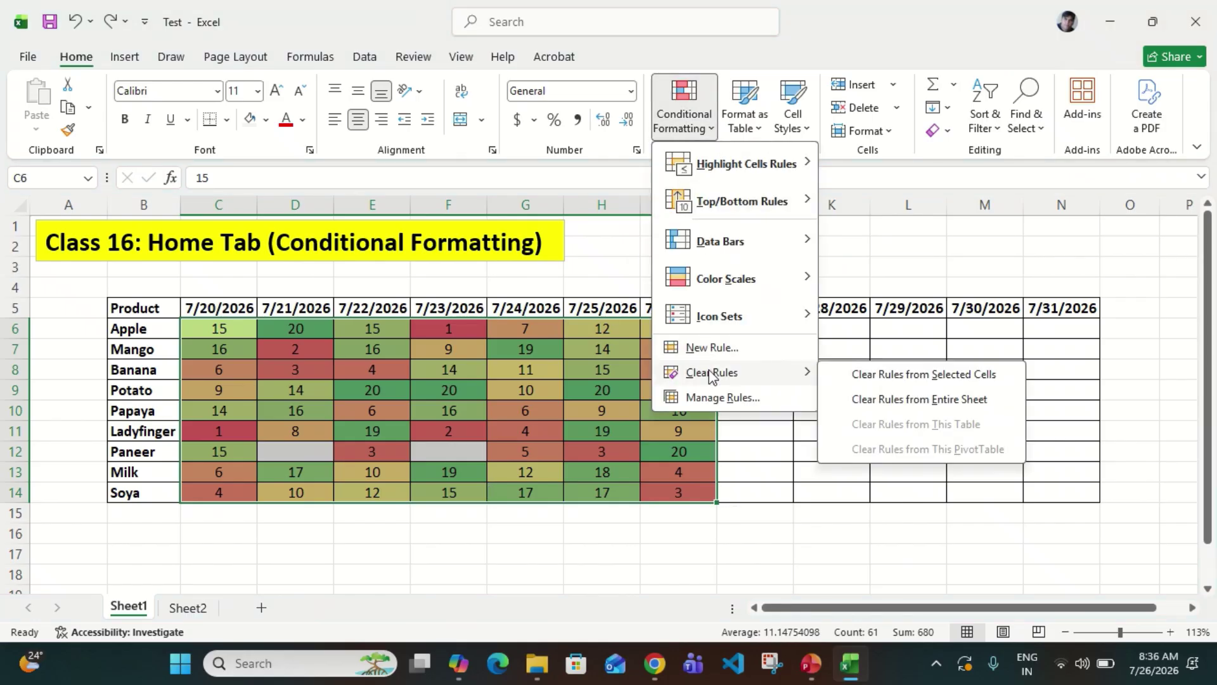
click(976, 376)
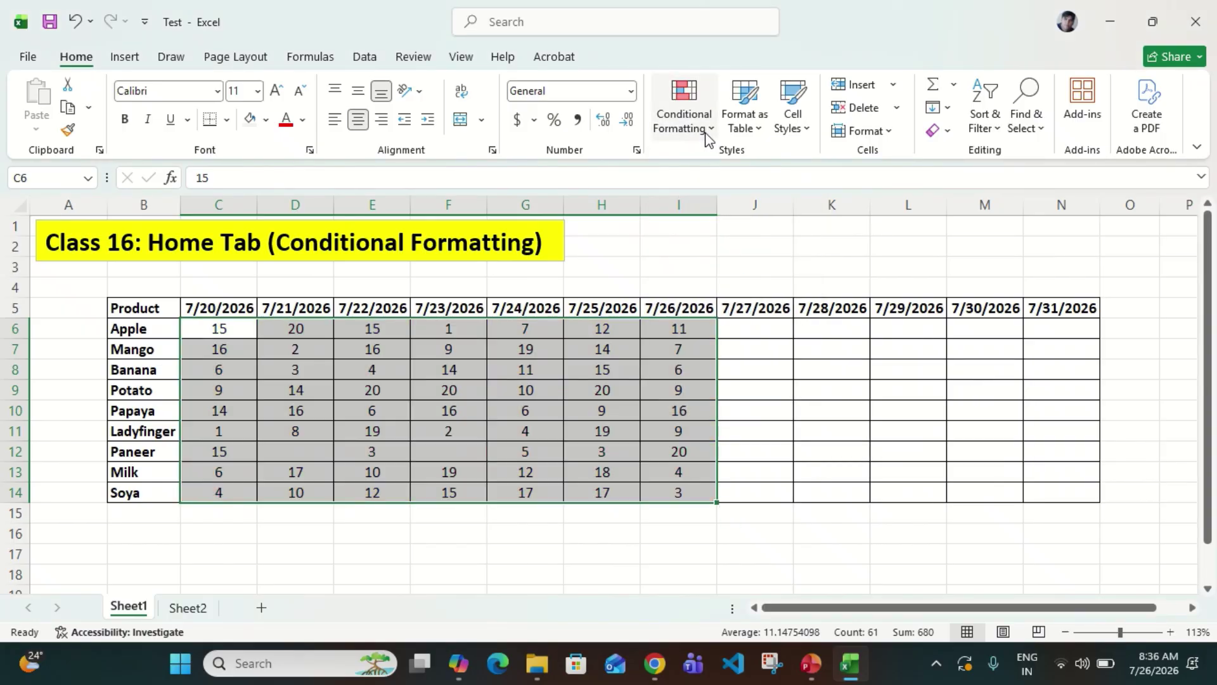
Apply the 3 Arrows (Colored) icon set to the quantities in C6:I14
click(706, 133)
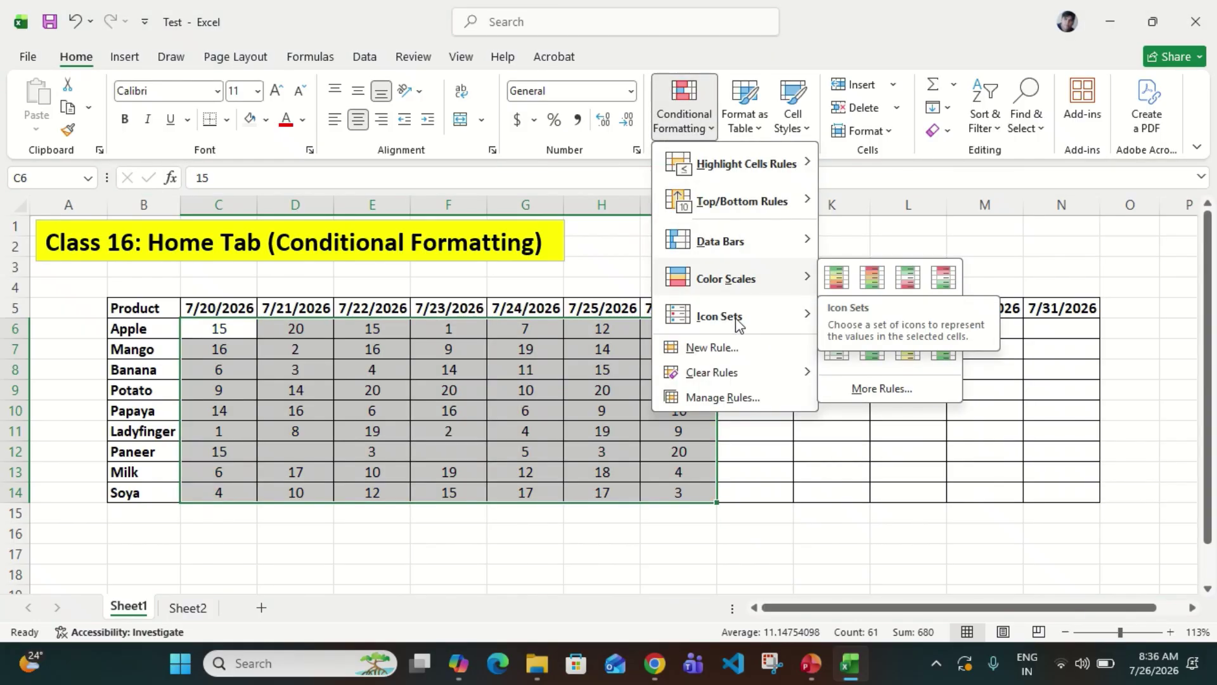
mouse_move(739, 323)
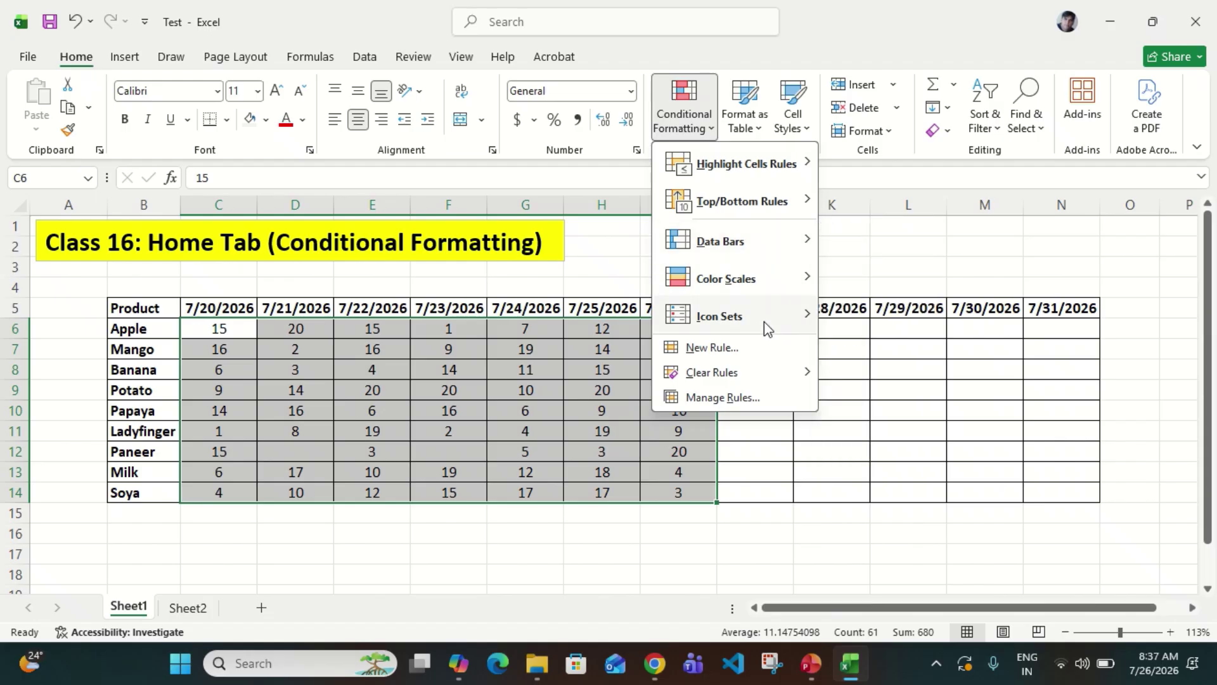
mouse_move(763, 322)
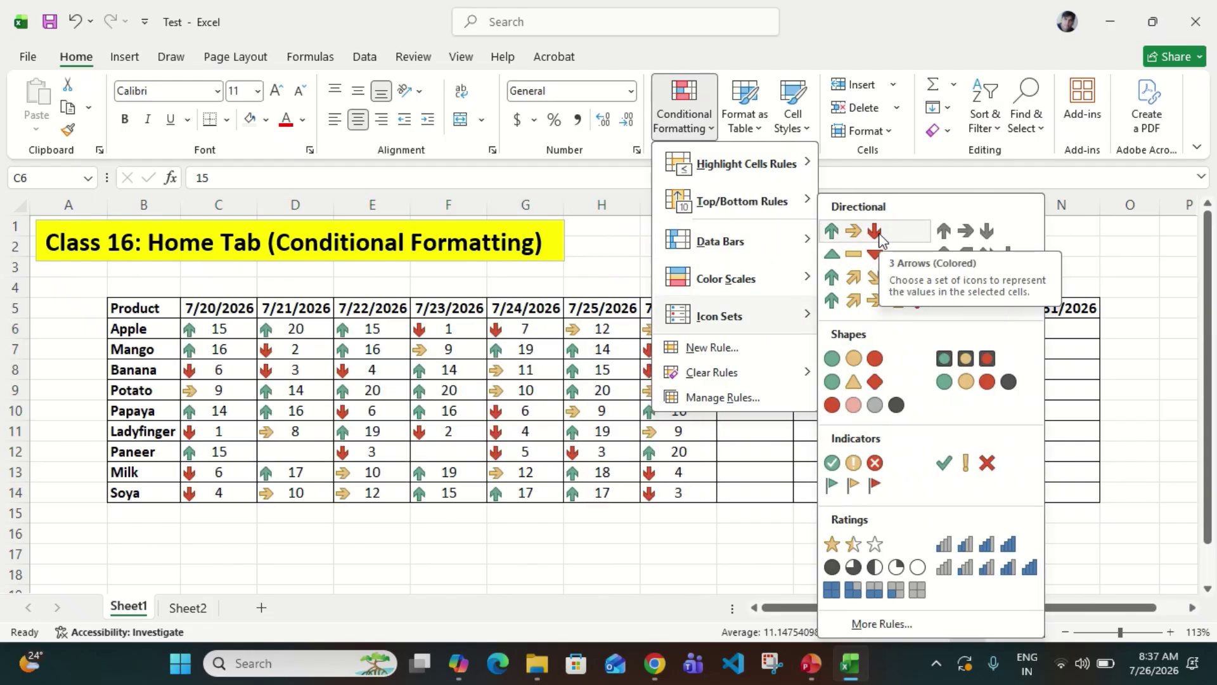
click(875, 232)
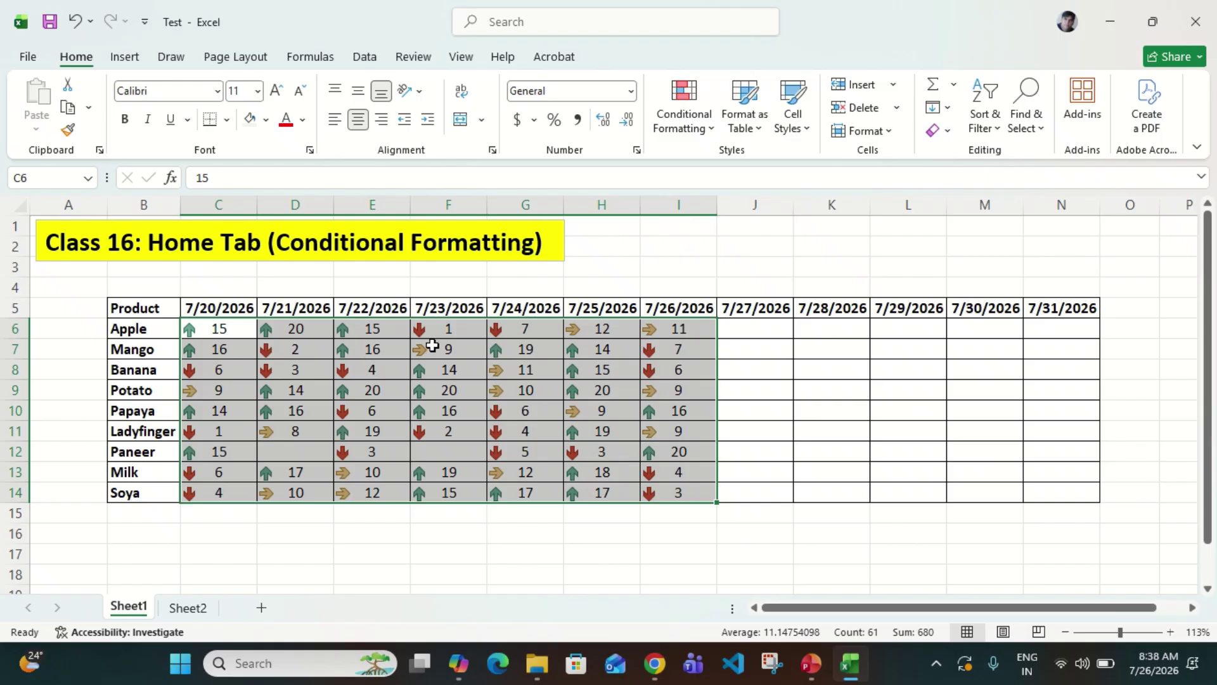
Start a custom icon set rule for C6:I14 and show the green circle for numbers greater than or equal to 10
click(685, 118)
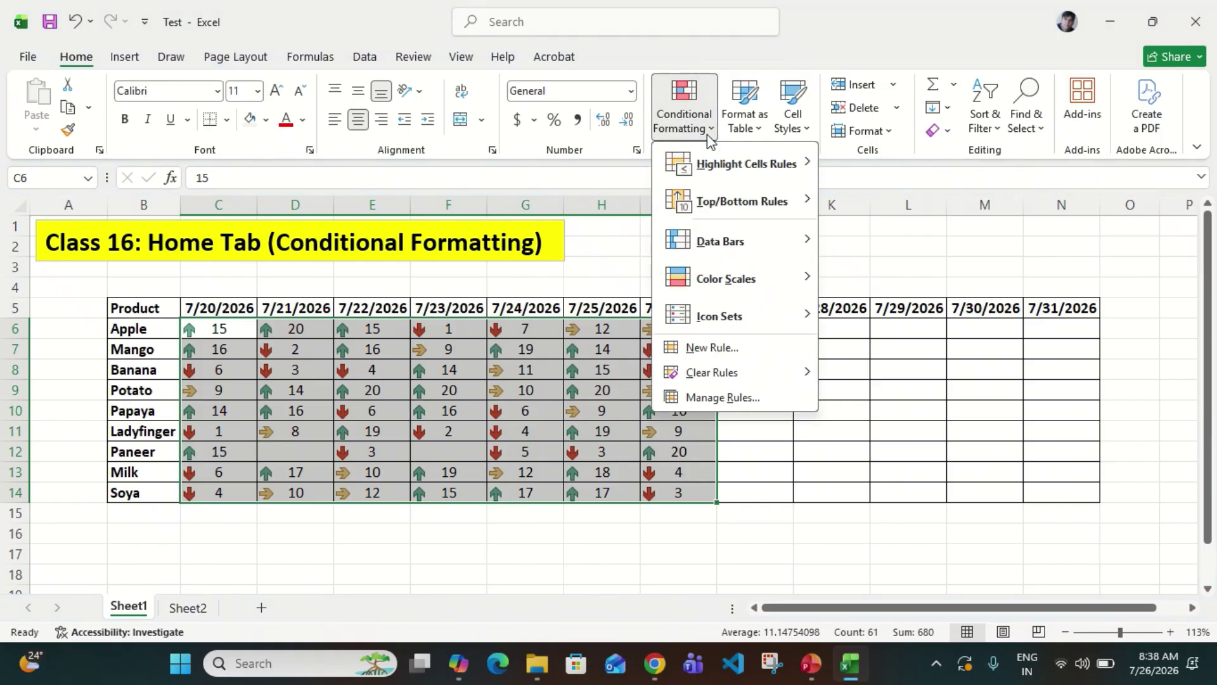
mouse_move(731, 320)
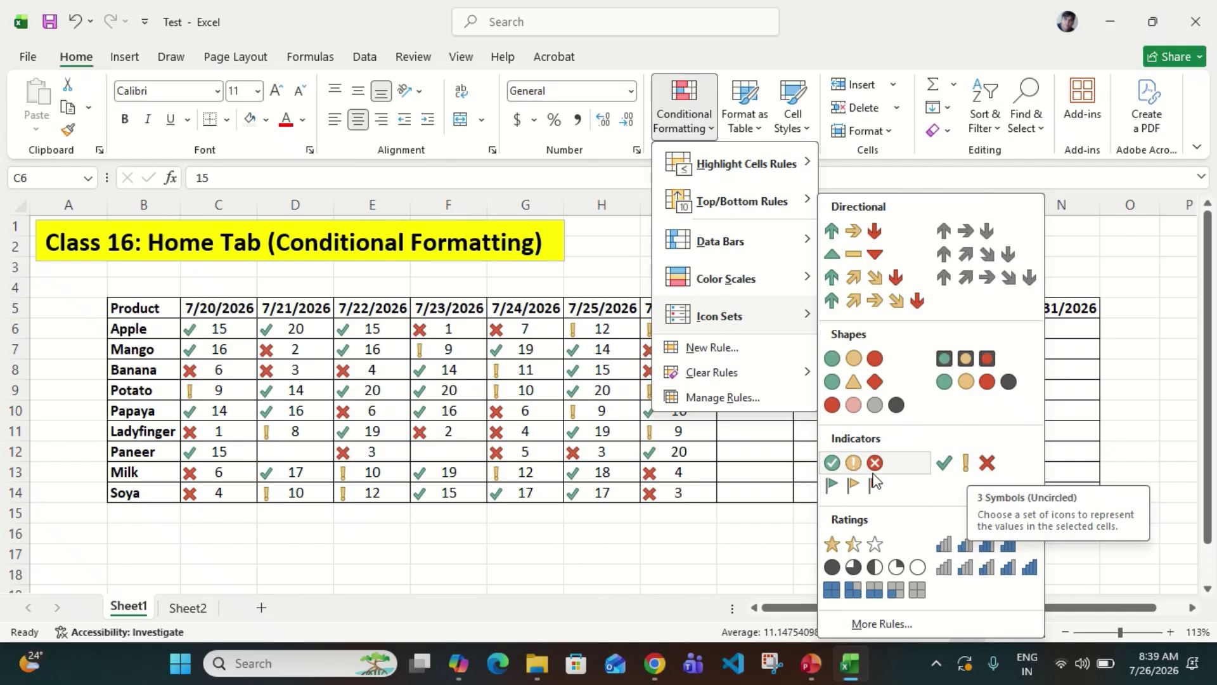
click(867, 626)
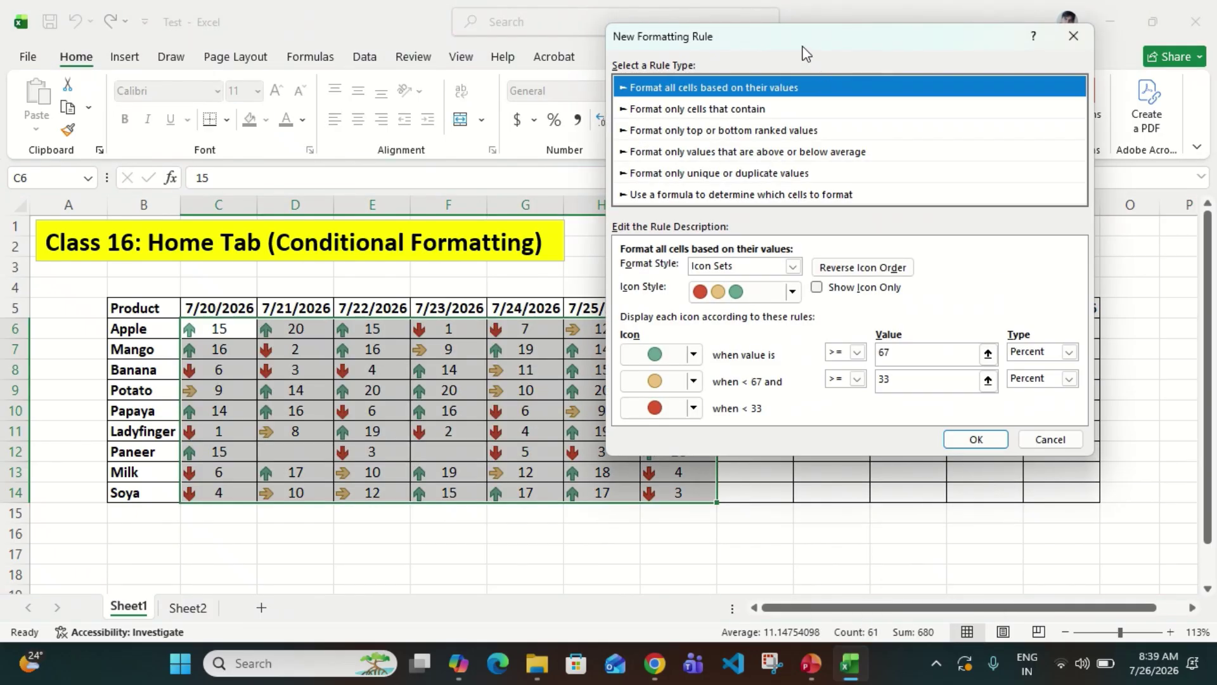
drag(806, 53, 812, 37)
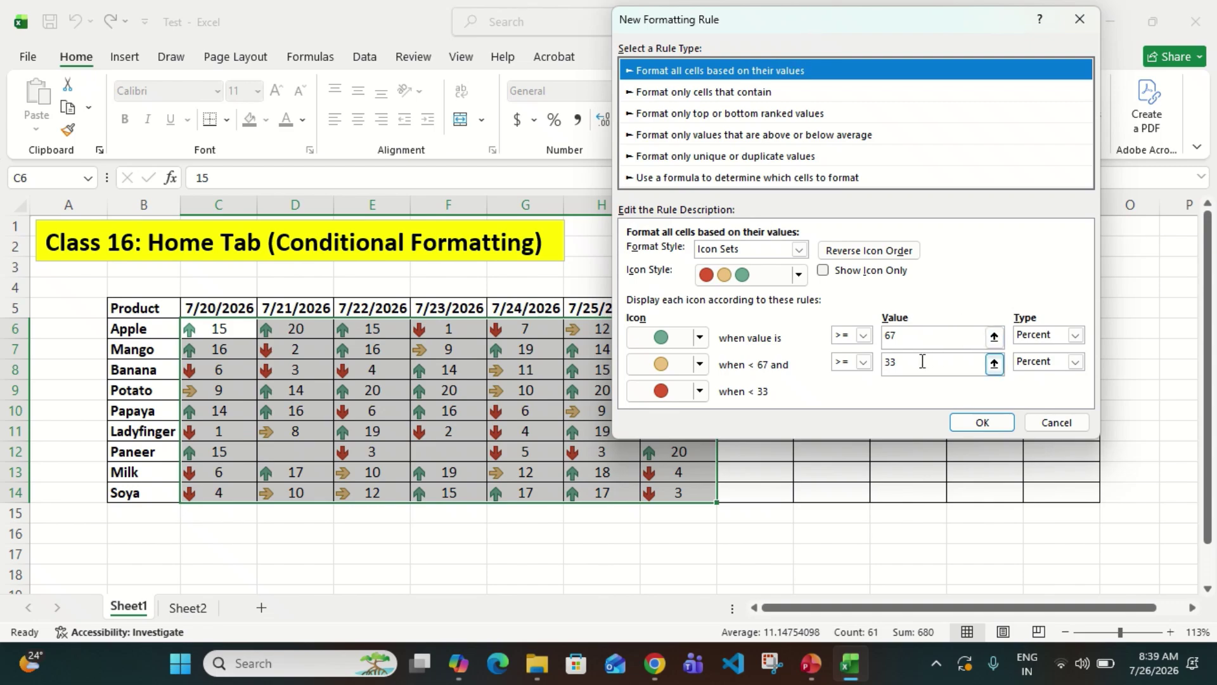
click(1075, 335)
click(1045, 353)
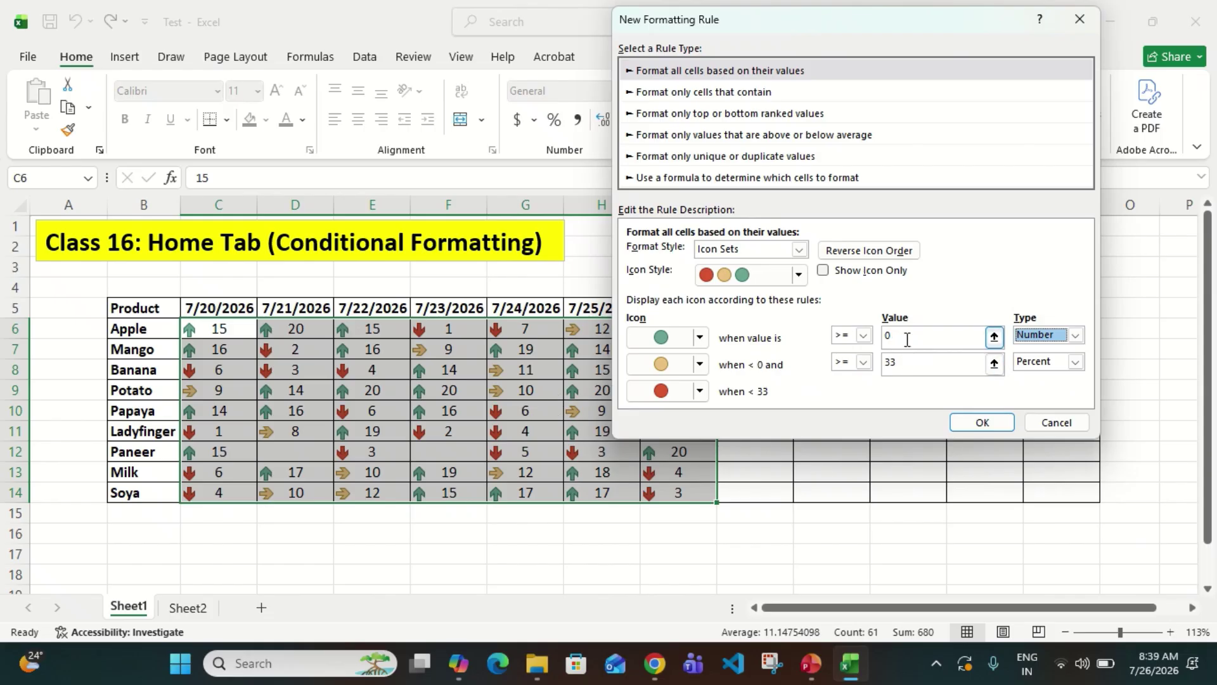
click(915, 338)
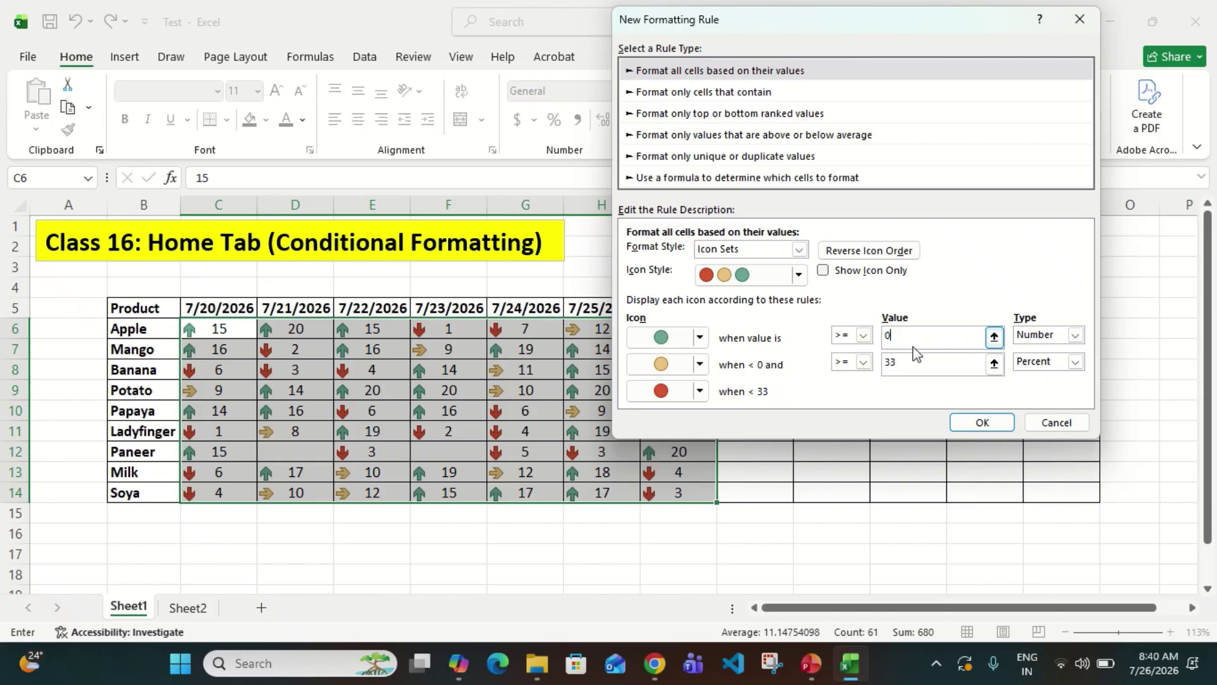
key(BackSpace)
text(10)
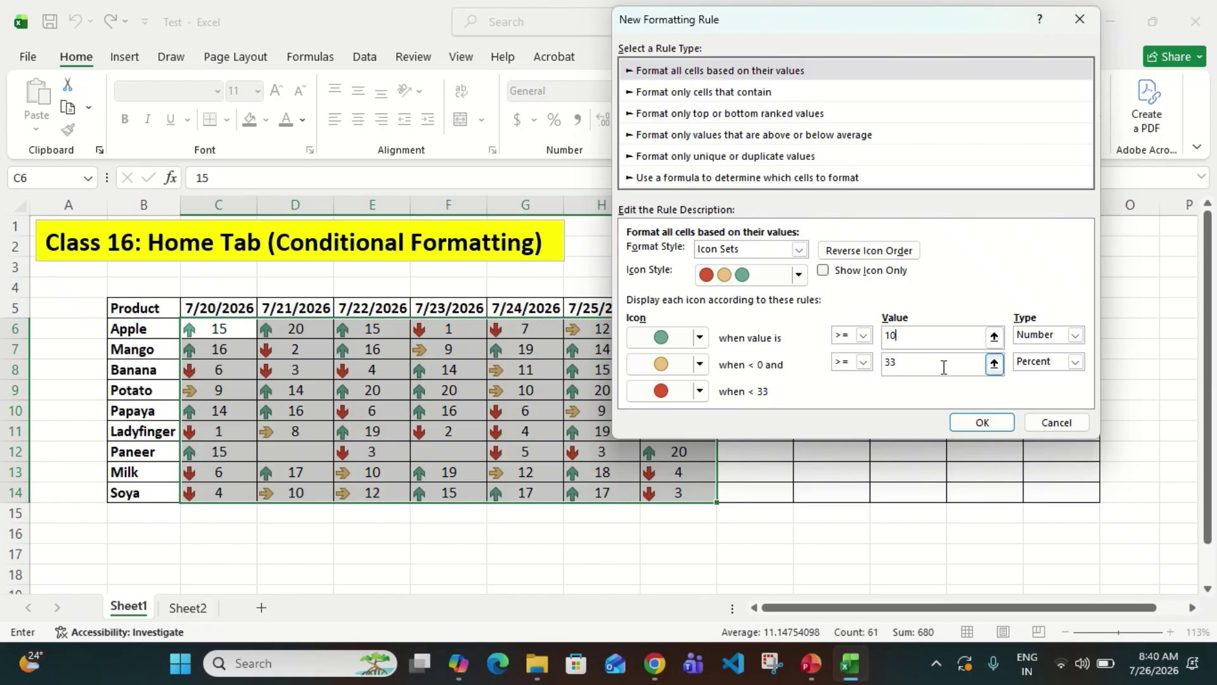
Set the yellow circle's threshold to a Number value of 5 and apply the icon set rule
click(1076, 361)
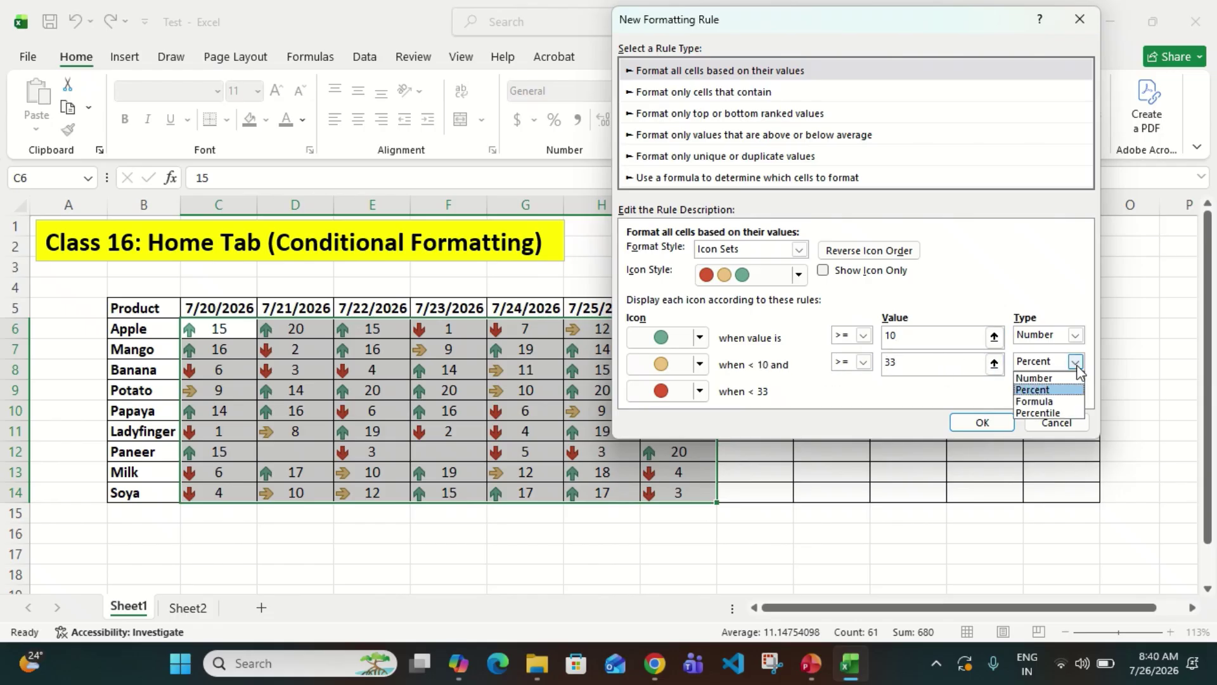
click(1039, 379)
click(928, 365)
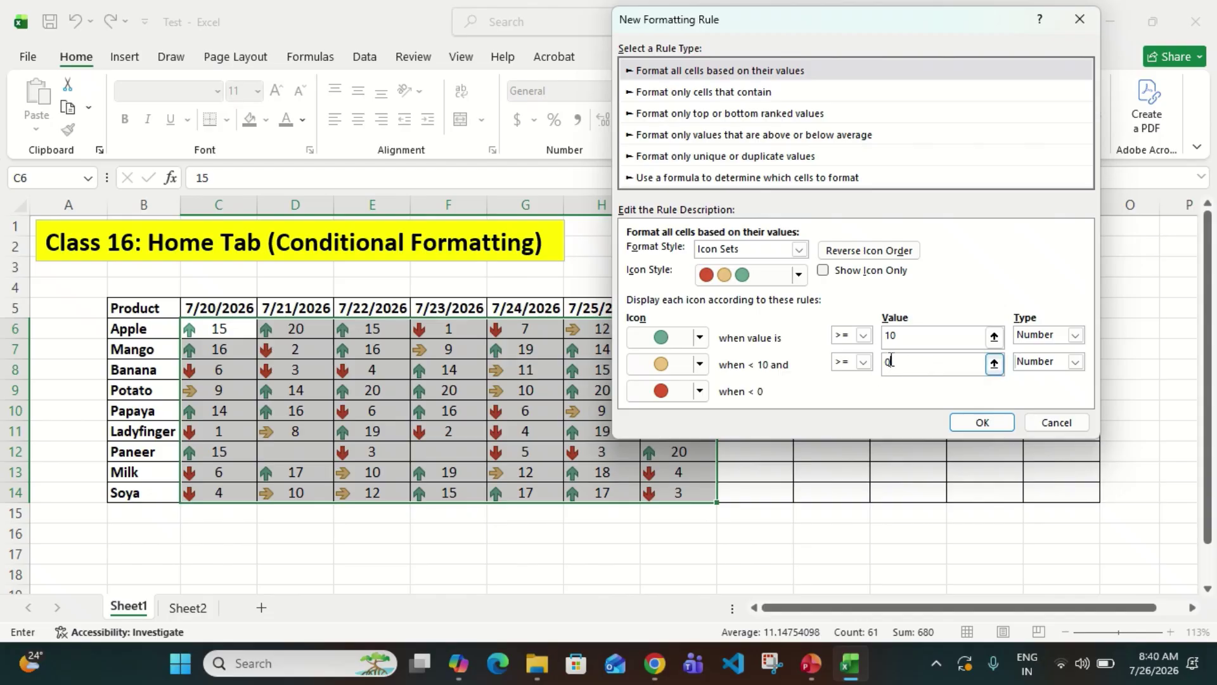
click(917, 332)
click(904, 371)
key(BackSpace)
text(5)
click(977, 425)
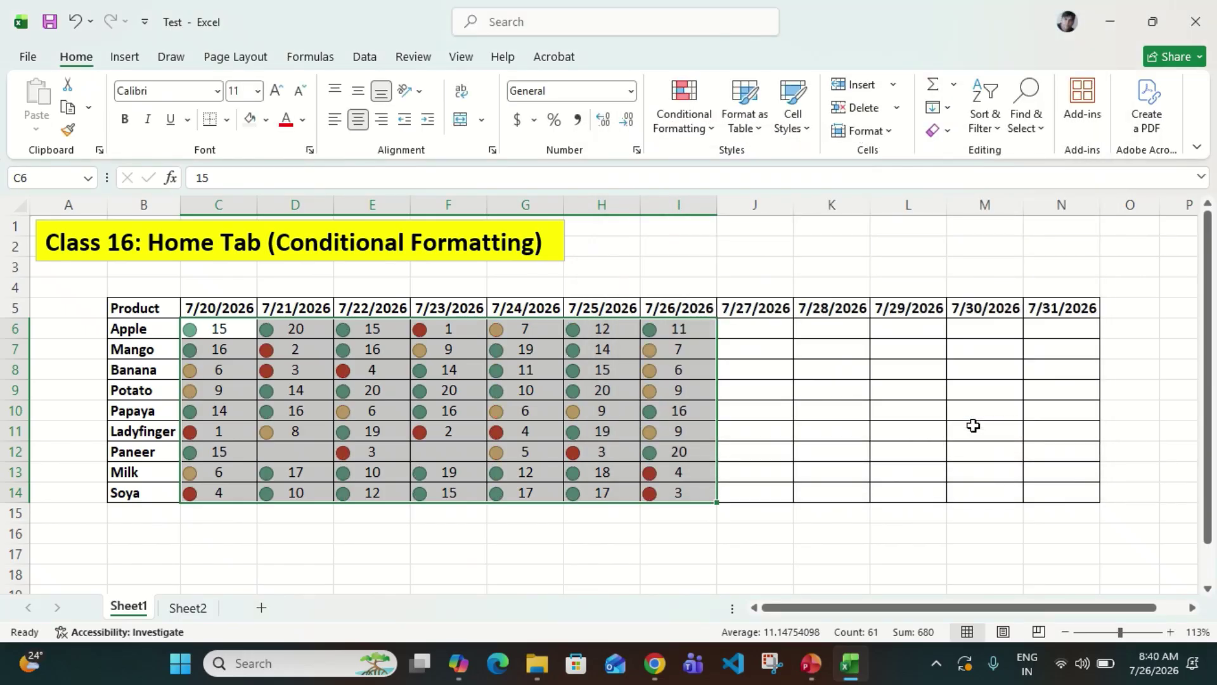
Reselect C6:I14 and start another custom icon set rule using the red triangle, yellow dash and green triangle style
click(306, 333)
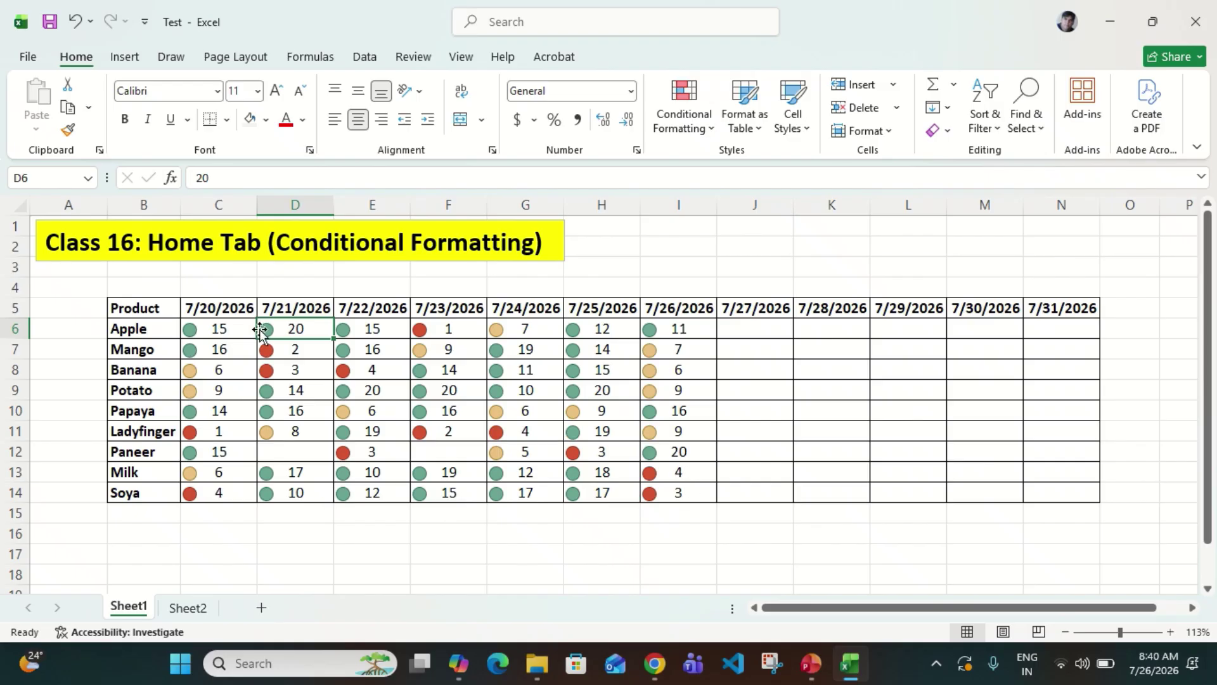
click(198, 326)
key(ctrl+shift+Right)
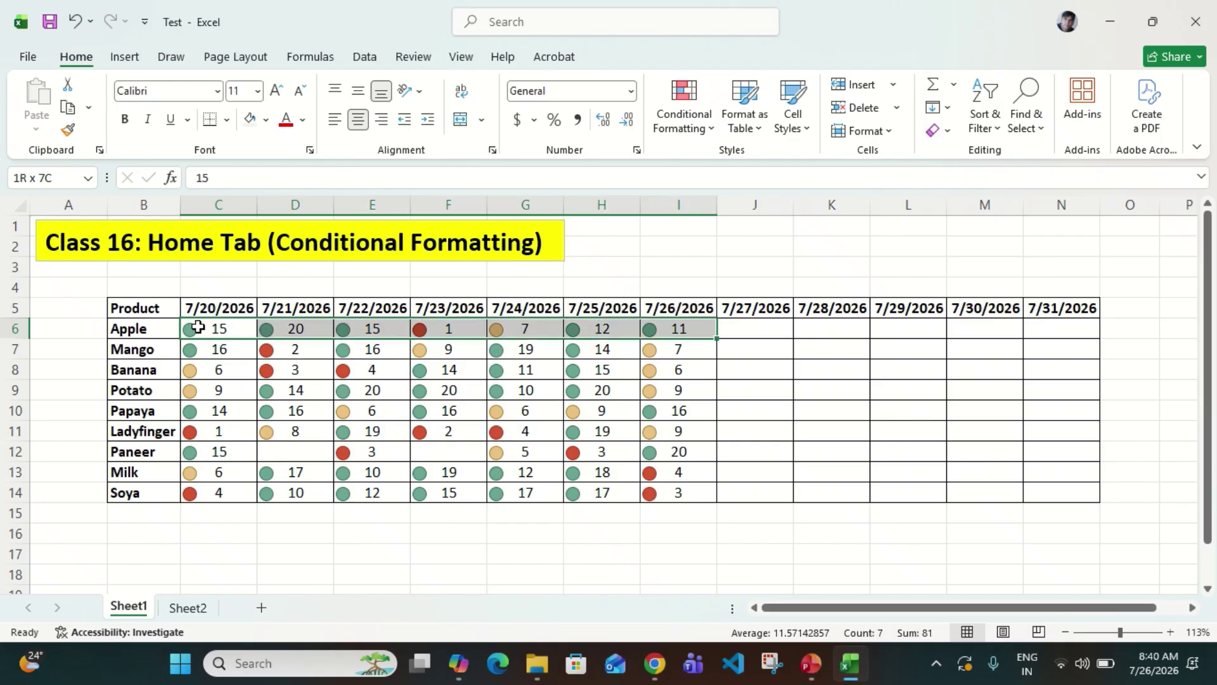
key(ctrl+shift+Down)
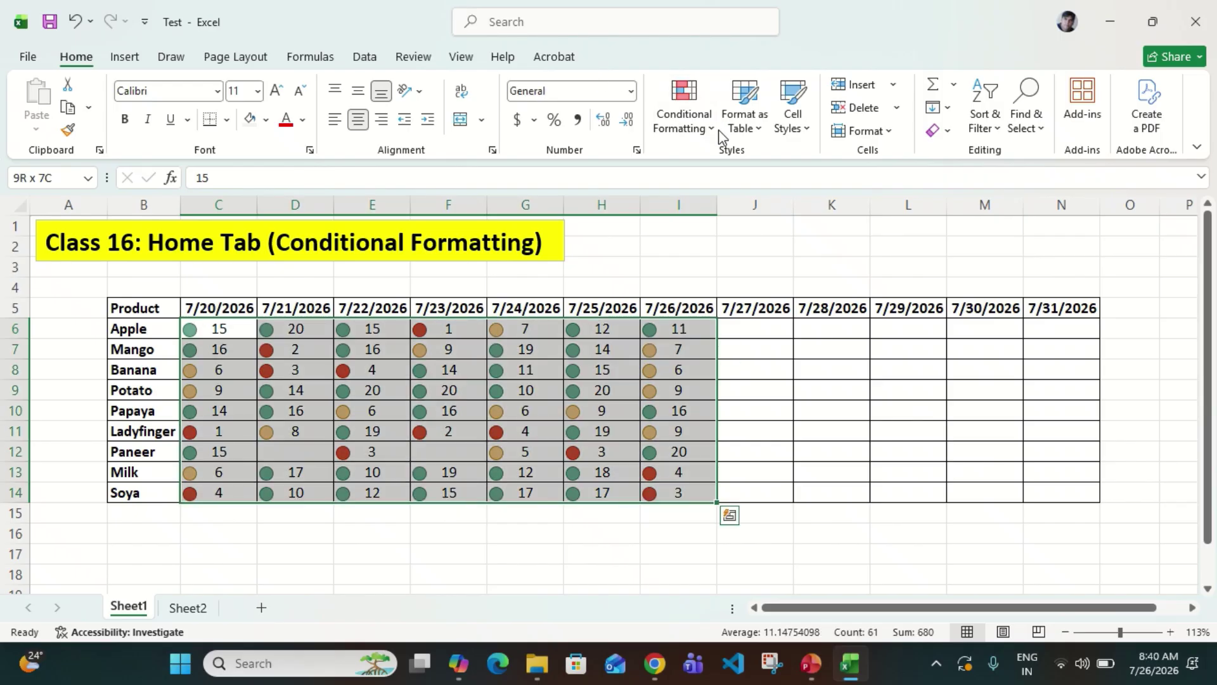
click(715, 129)
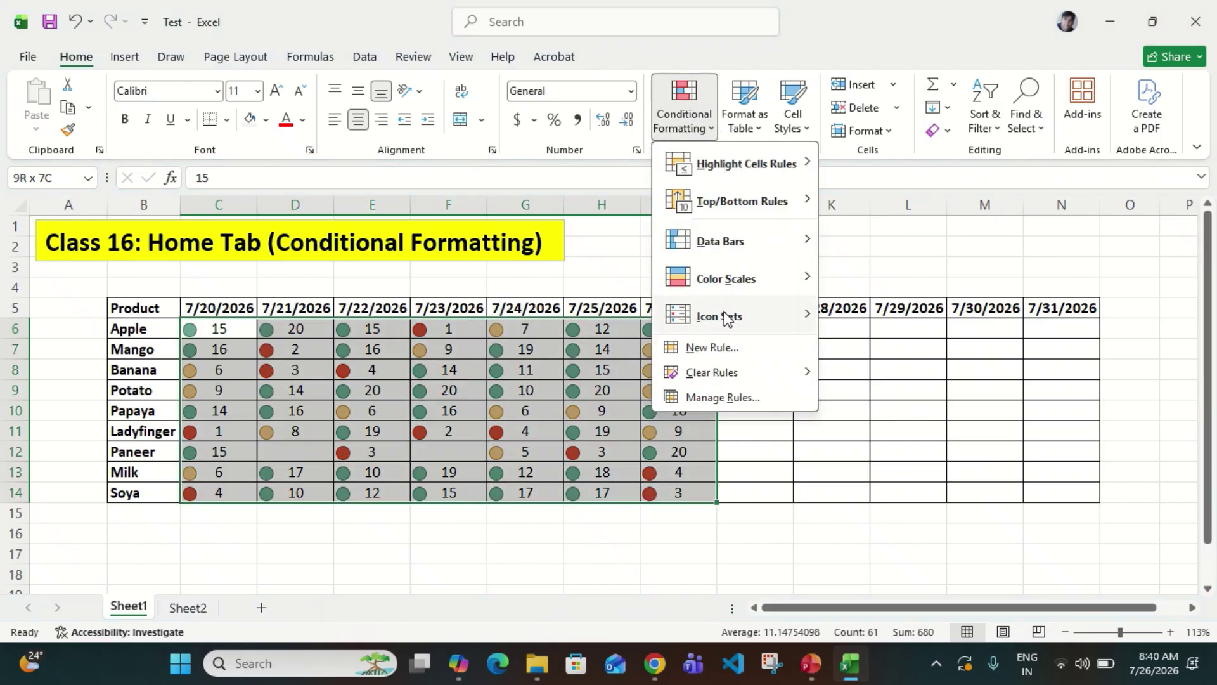
mouse_move(728, 317)
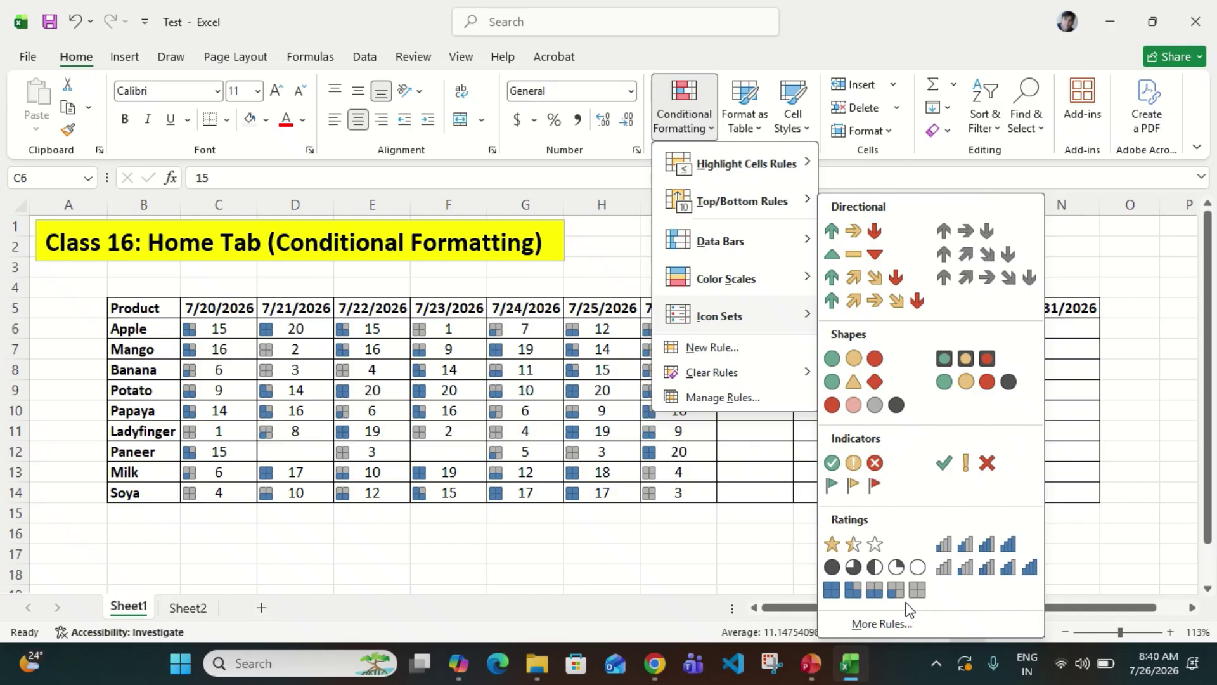
click(893, 617)
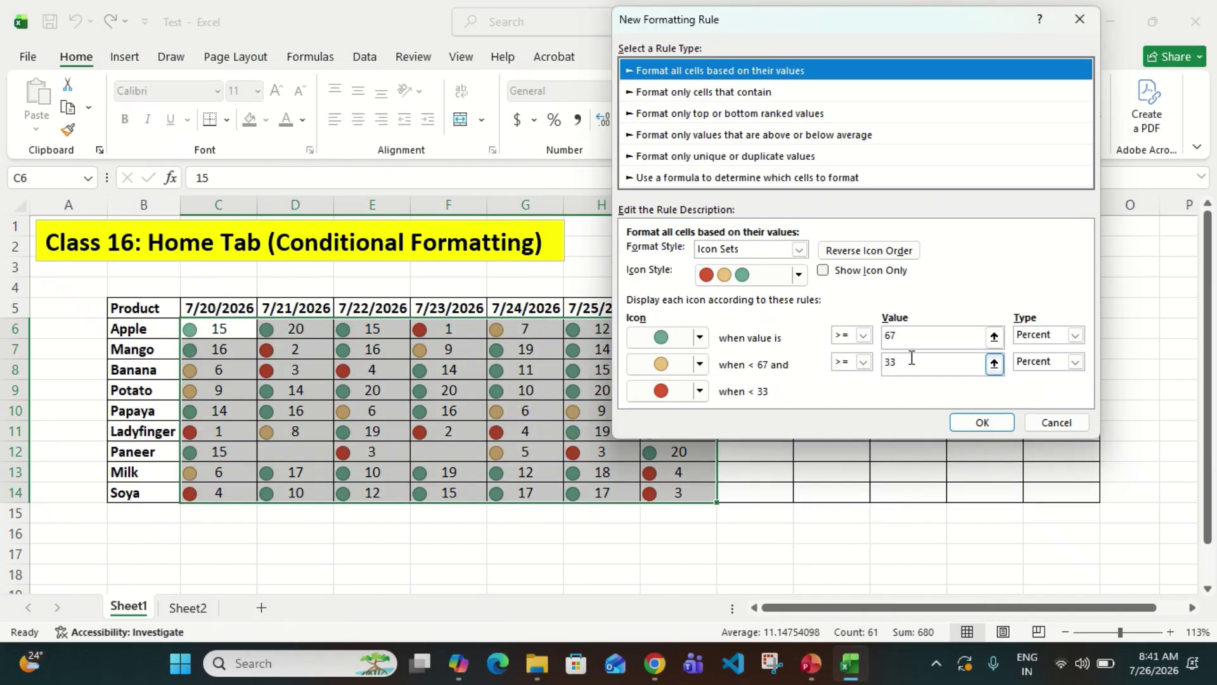
click(799, 278)
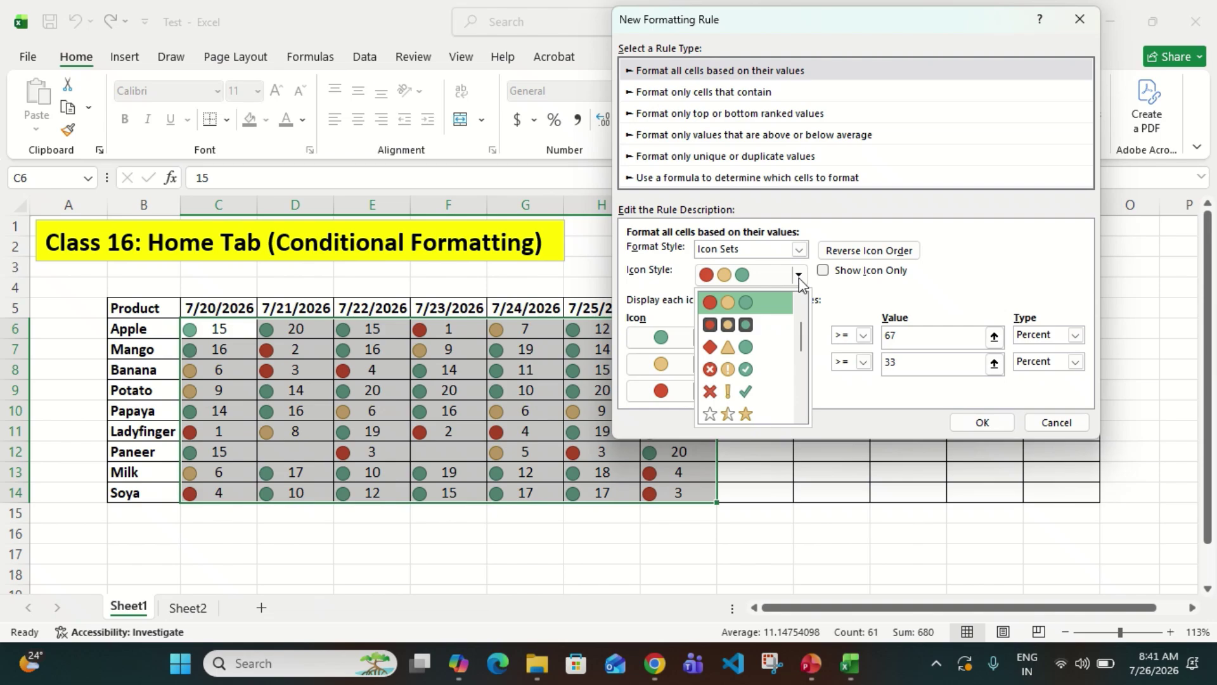
drag(802, 340, 804, 360)
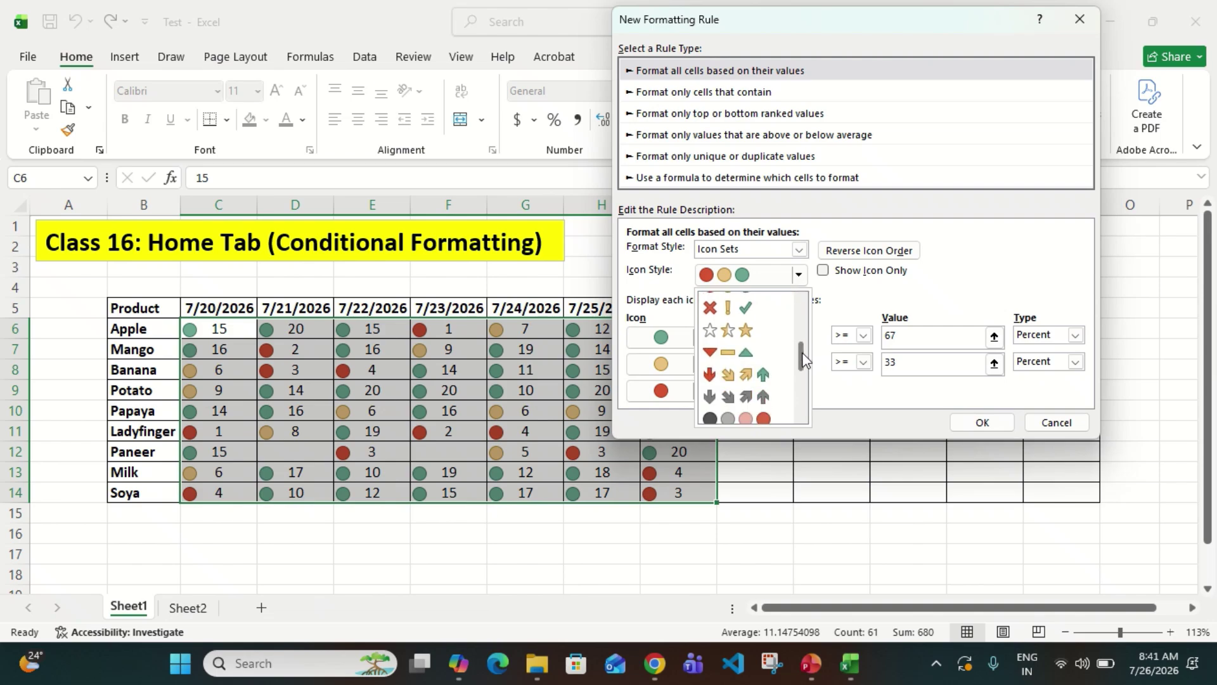
click(752, 354)
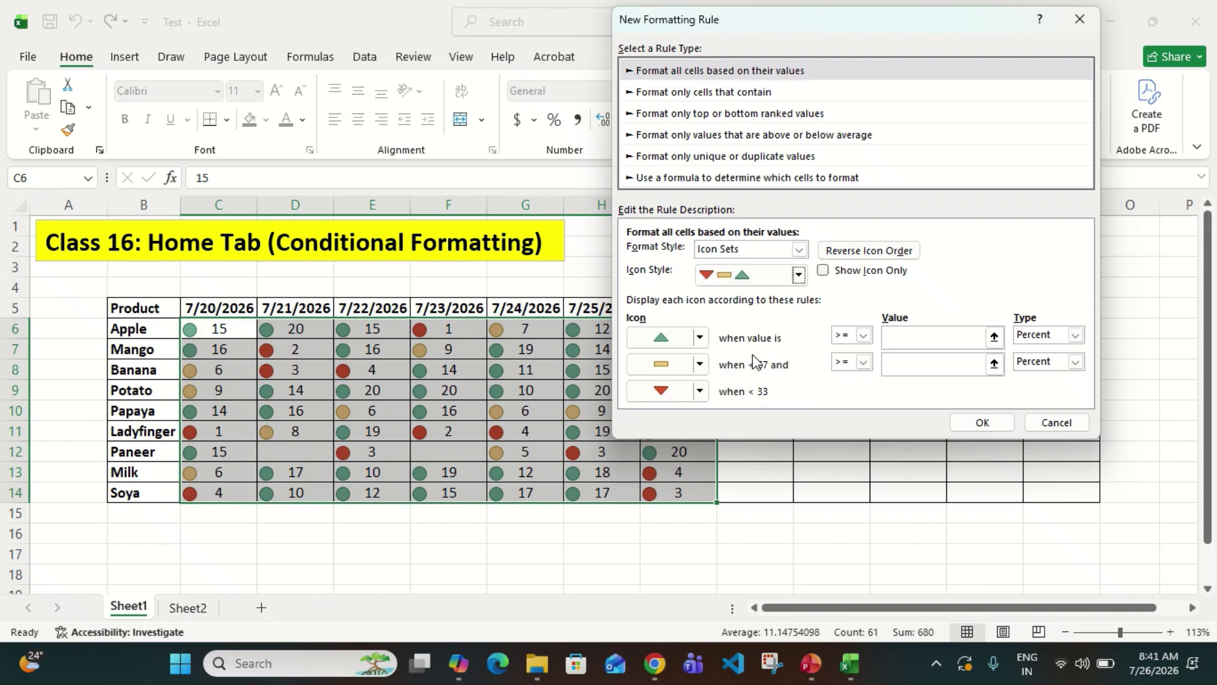
Enter 10 as the green triangle's threshold and switch its type to Number
click(925, 337)
key(BackSpace)
key(BackSpace)
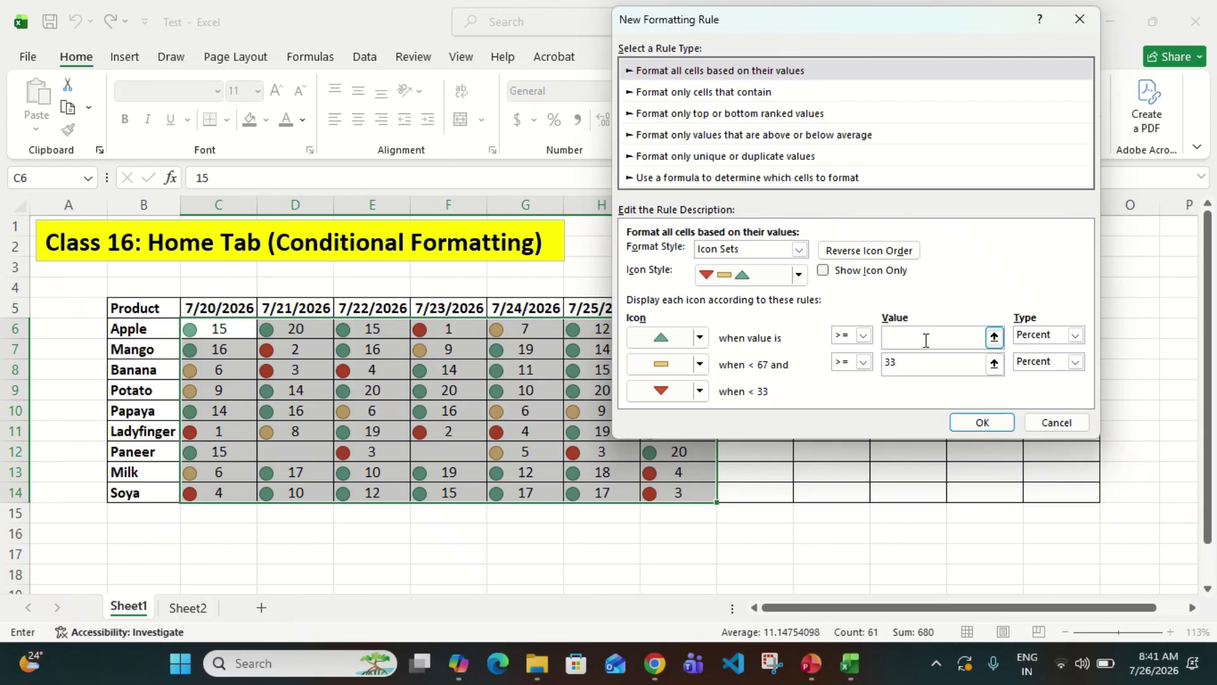
text(10)
click(1054, 341)
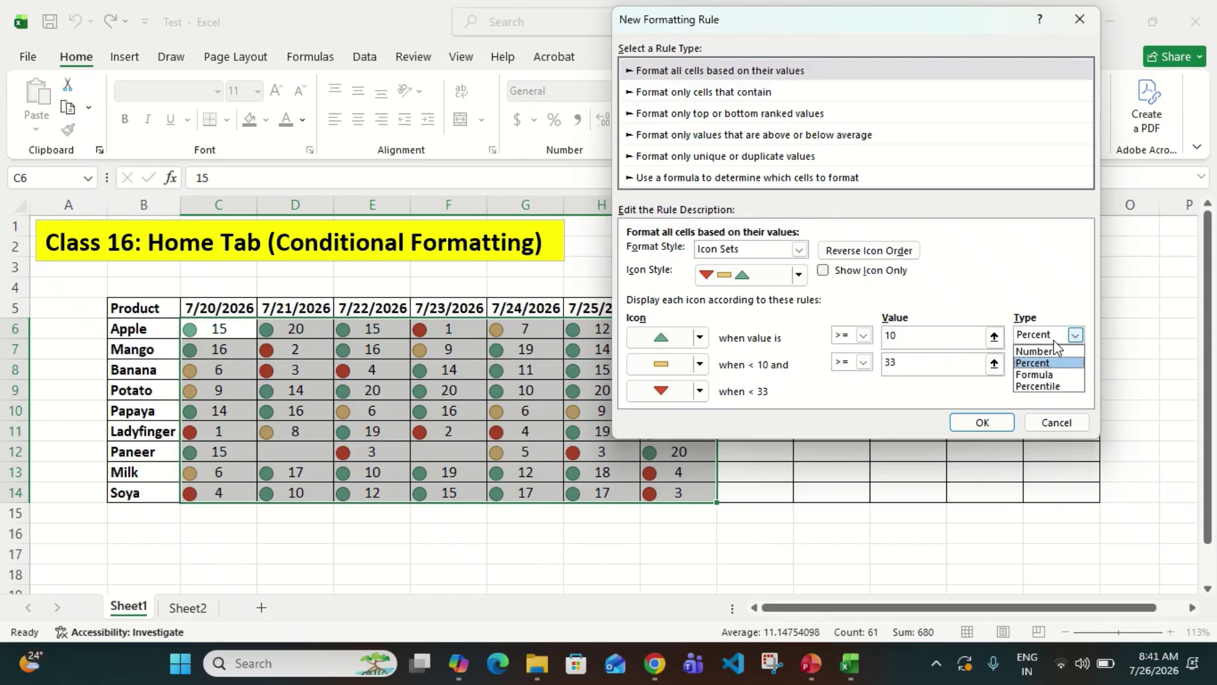
click(1052, 351)
Enter 5 as the yellow dash's threshold and switch its type to Number
click(908, 365)
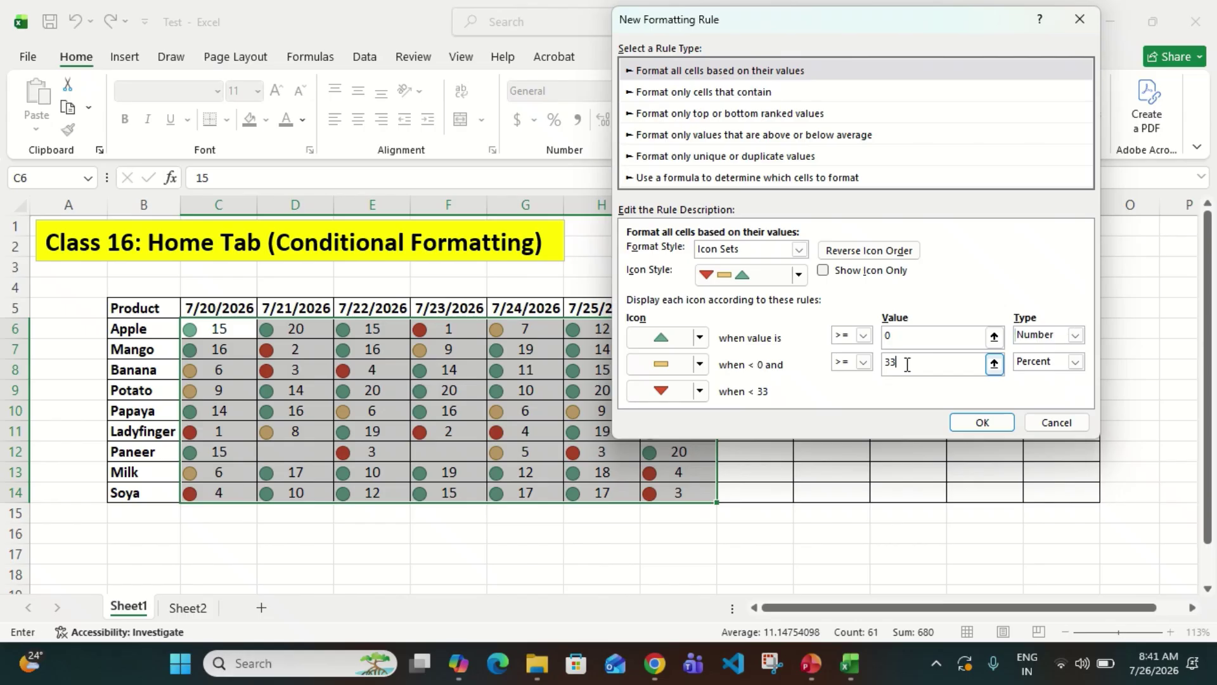
key(BackSpace)
key(BackSpace)
text(5)
key(Tab)
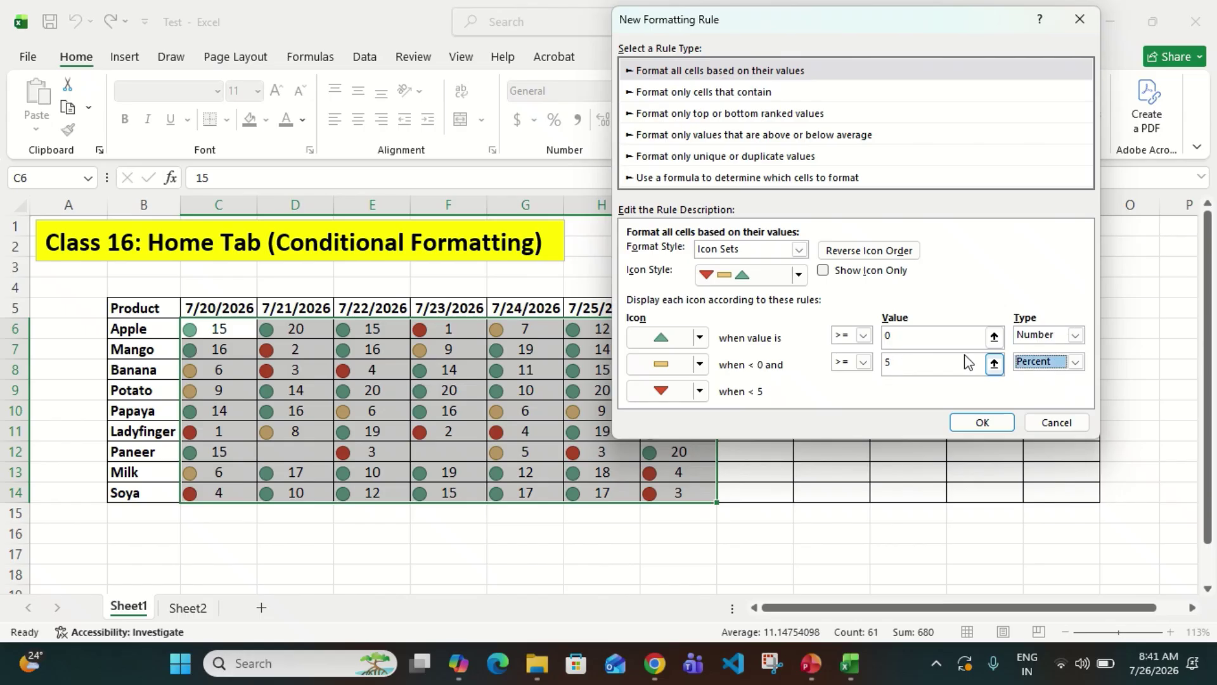
click(1075, 363)
click(1045, 378)
Set the Number thresholds to 10 for the green triangle and 5 for the yellow dash, and apply the rule
click(896, 340)
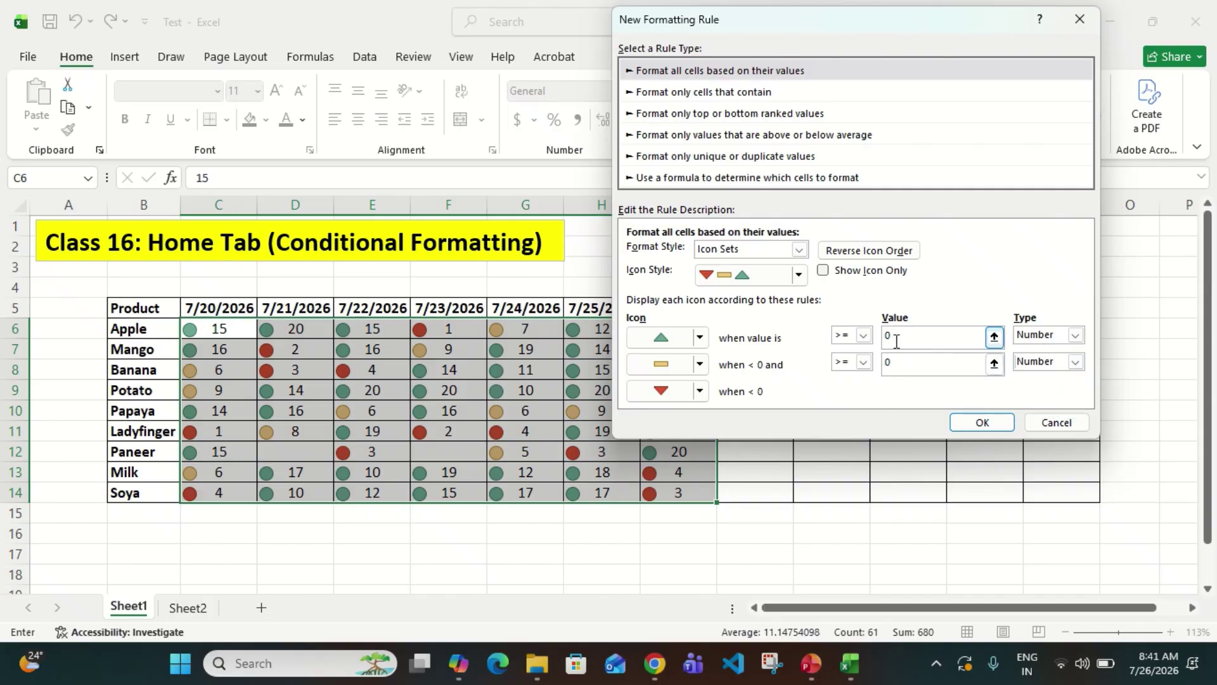
key(BackSpace)
text(10)
click(897, 362)
key(BackSpace)
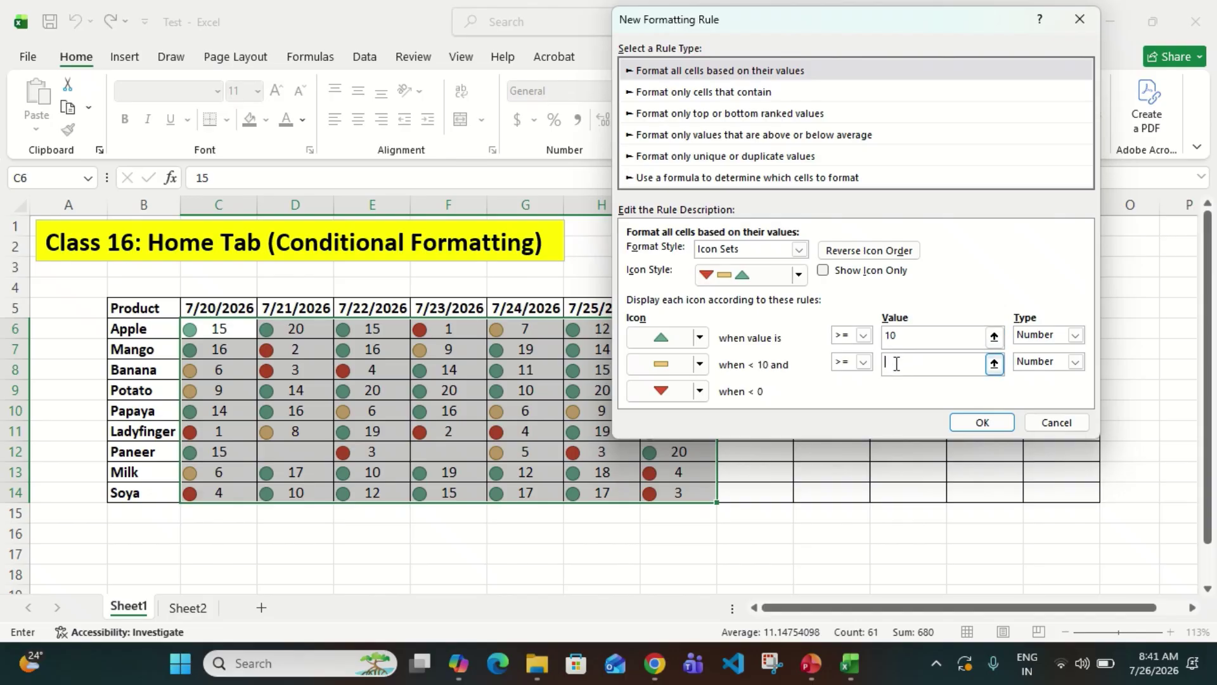
text(5)
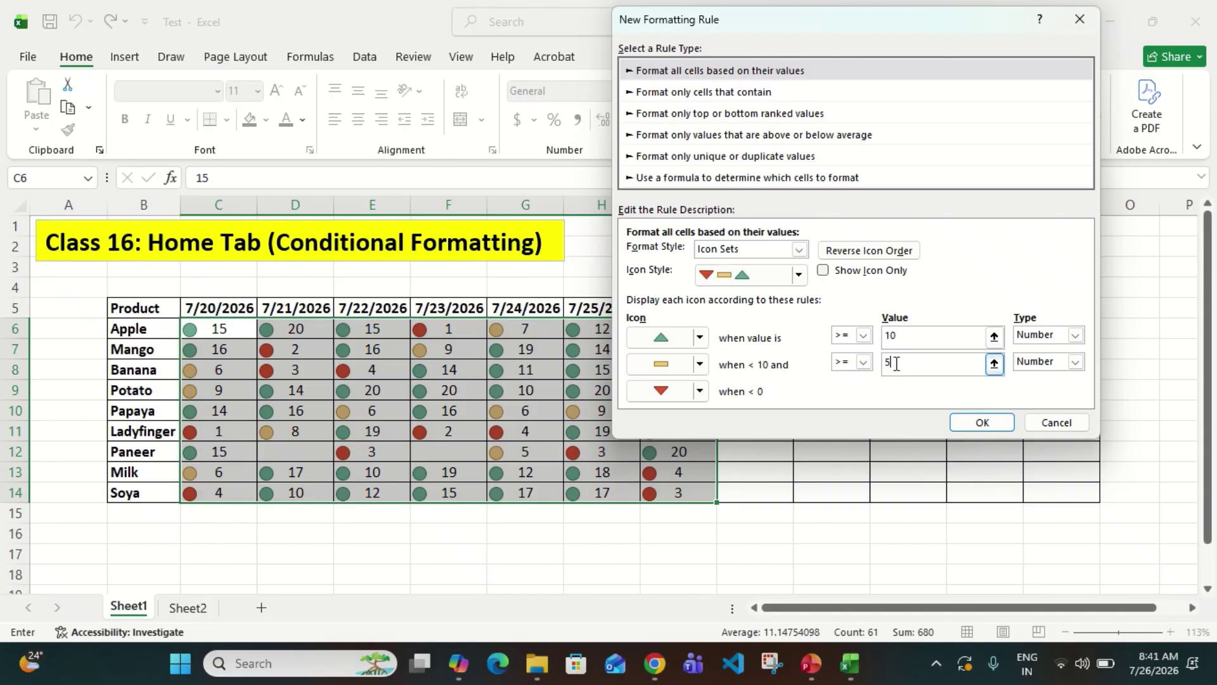
click(984, 423)
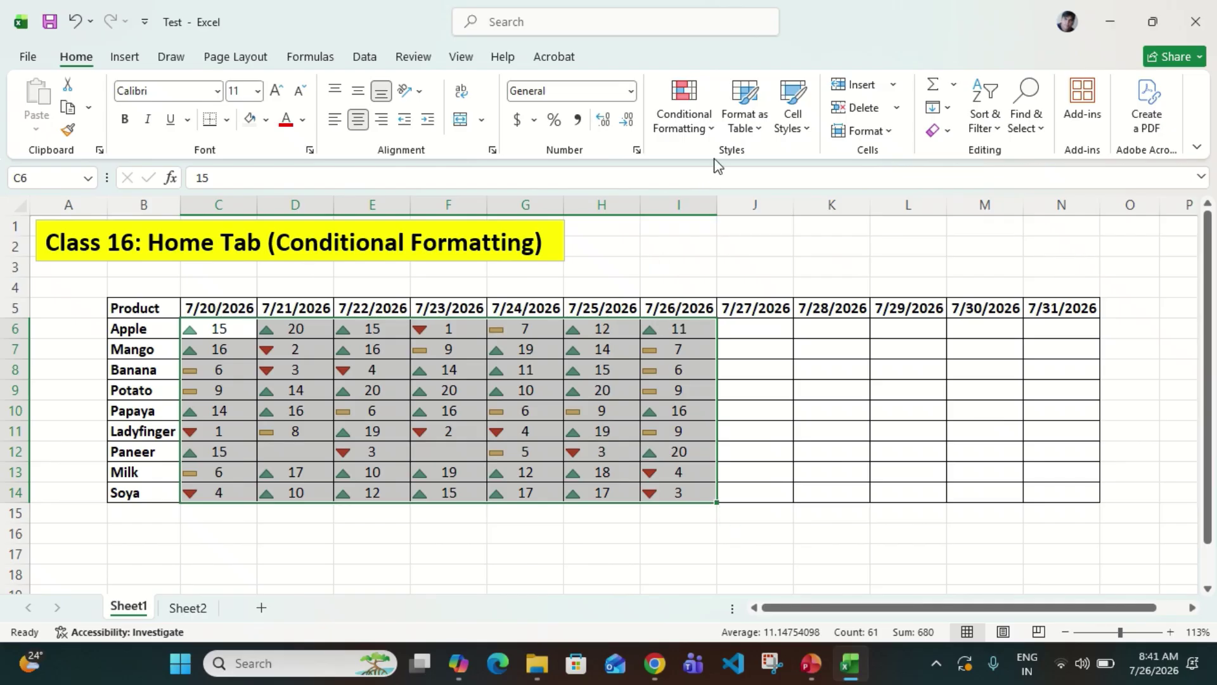
click(710, 127)
mouse_move(748, 324)
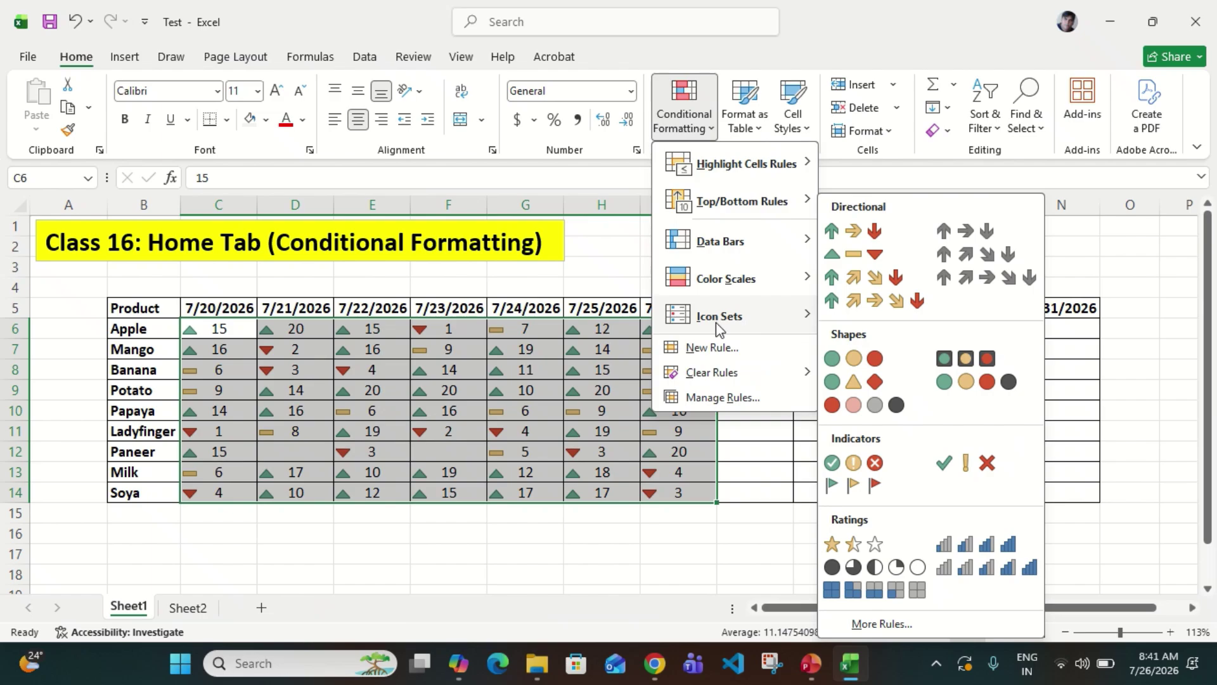
click(554, 329)
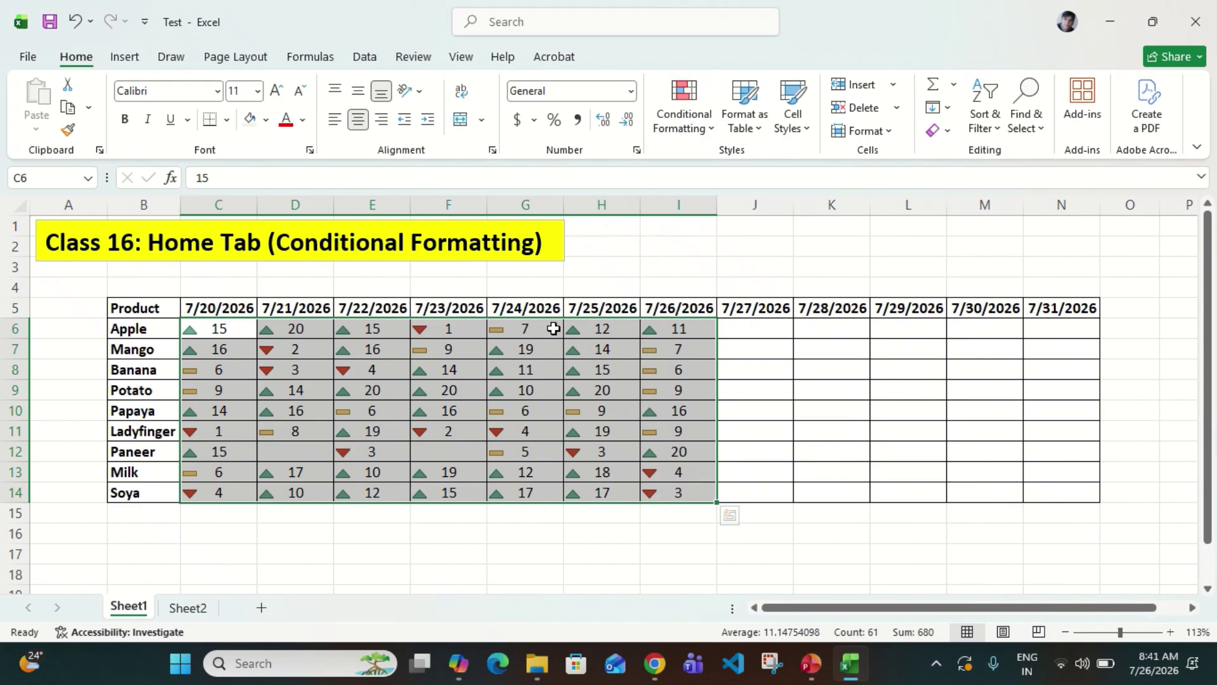